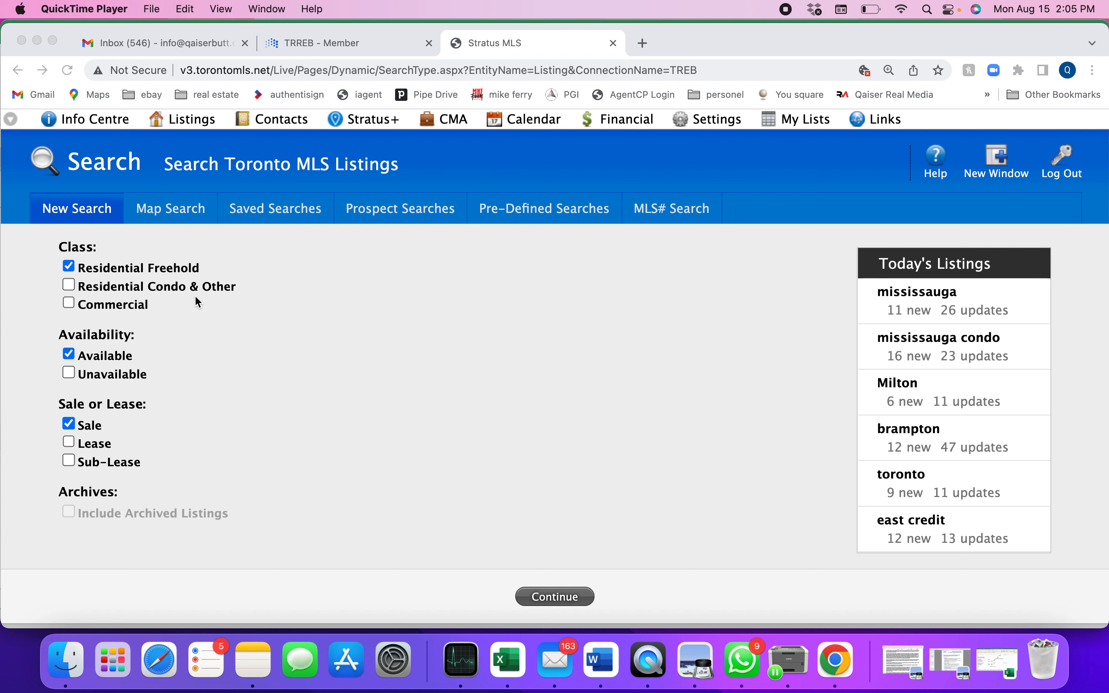
Step: Look at the saved shapes and locations for map searches, and return to the new search criteria
click(165, 217)
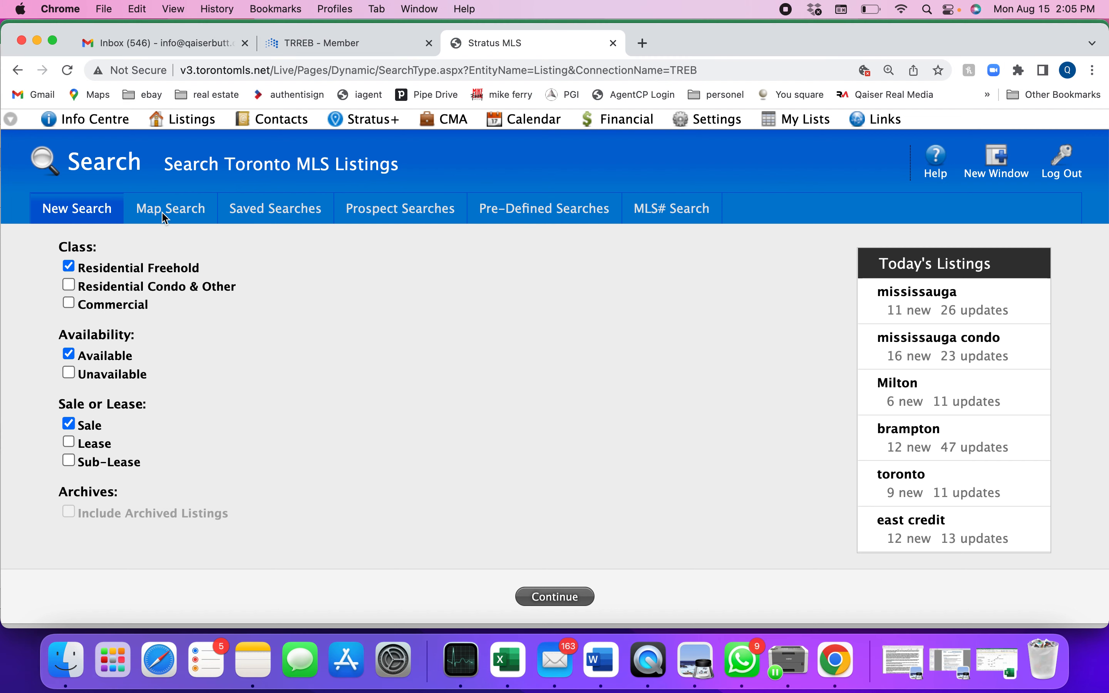
click(166, 215)
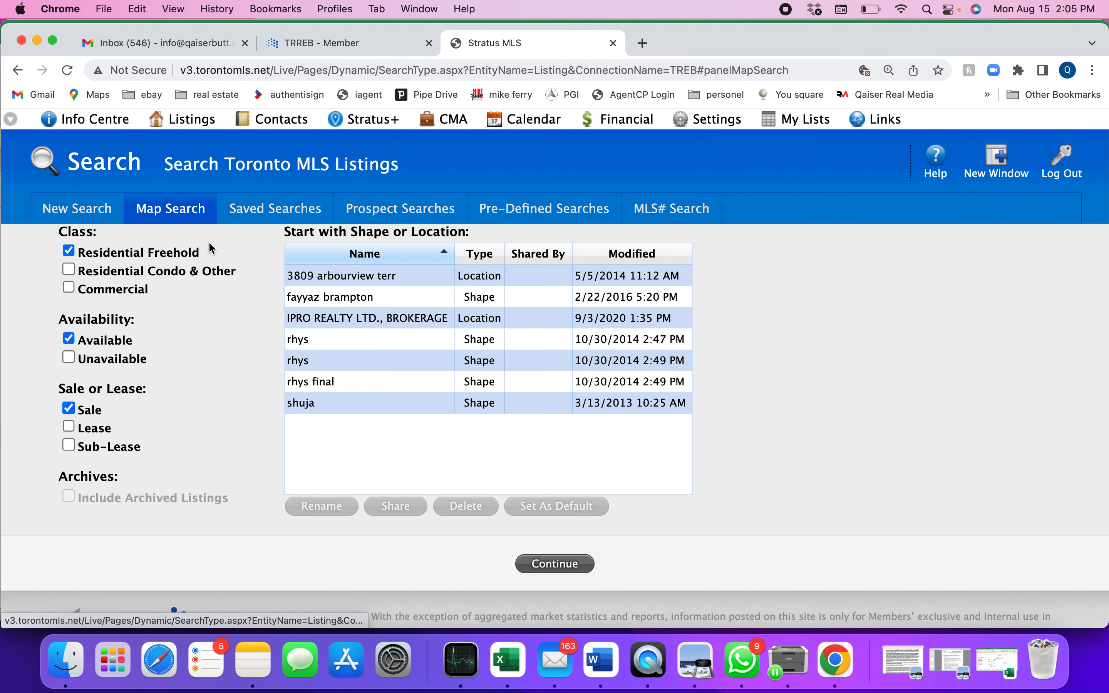
click(69, 211)
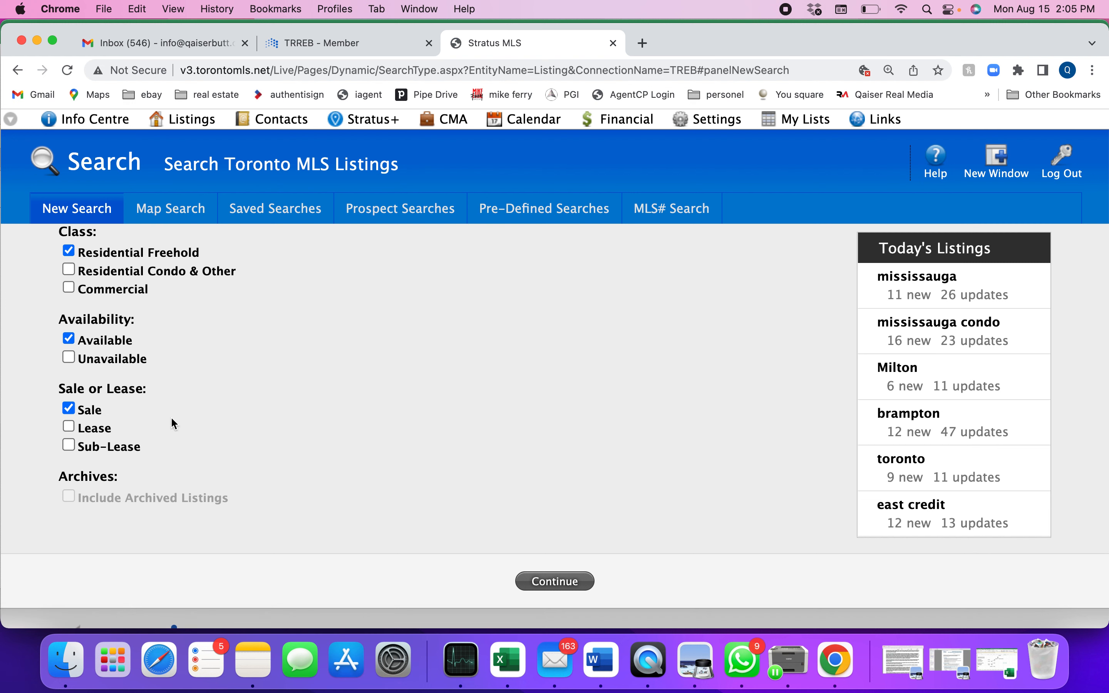
Step: Try limiting residential freehold listings to unavailable ones and clear the Sale option
click(69, 250)
click(69, 359)
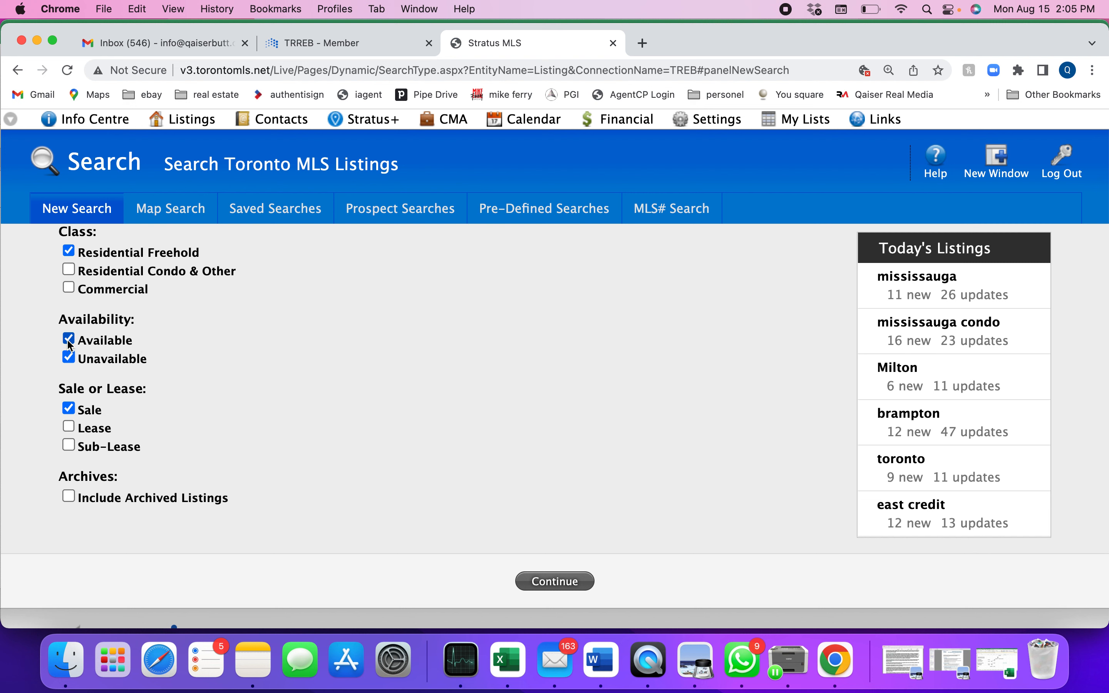
click(69, 342)
click(72, 412)
Step: Try the Lease, Sub-Lease and Include Archived Listings options, switching each one on and off again
click(70, 428)
click(70, 429)
click(71, 452)
click(72, 449)
click(70, 497)
click(70, 497)
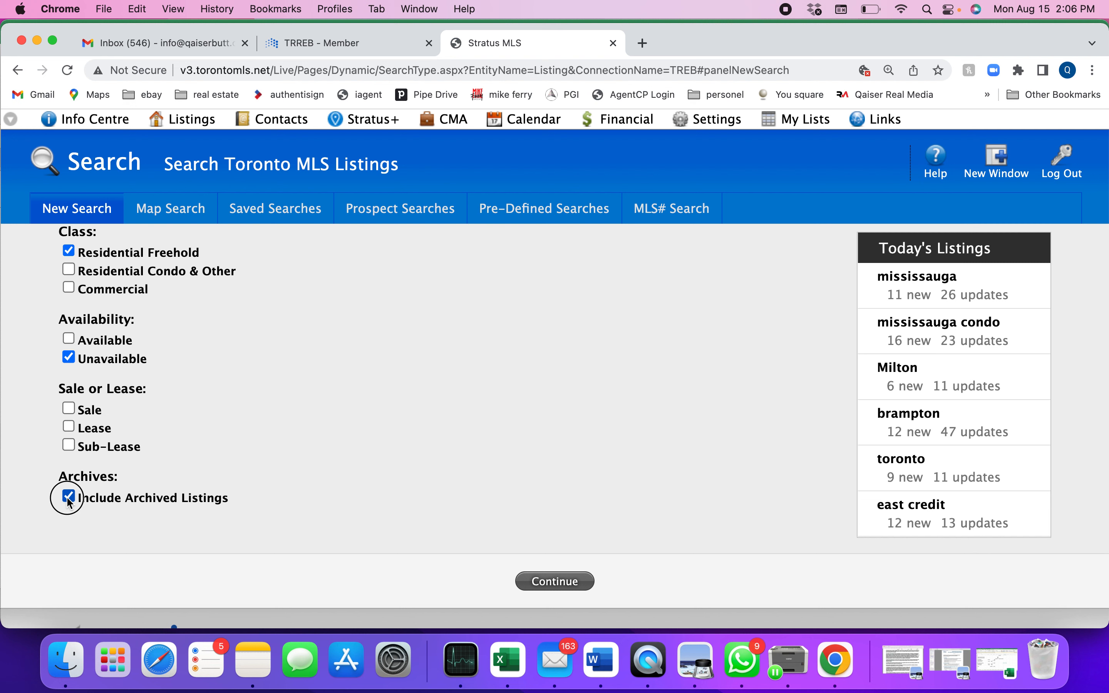
Step: Set the search to available residential freehold listings for sale and continue to the detailed criteria form
click(69, 359)
click(69, 339)
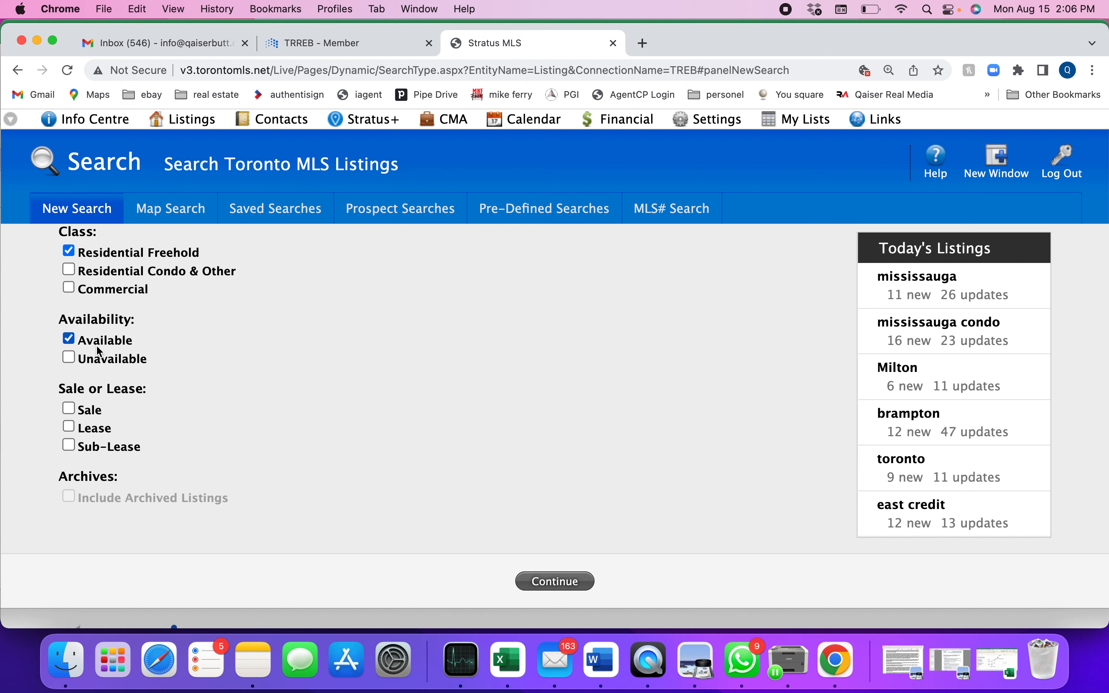
click(69, 408)
click(556, 580)
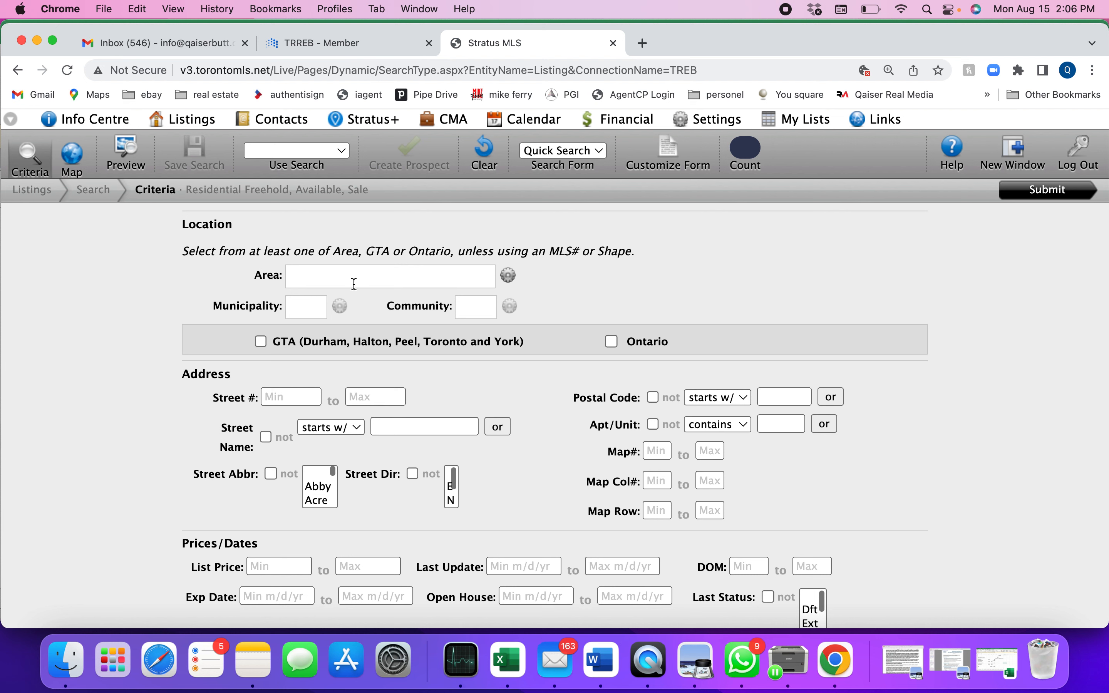
Step: Set the location to the Peel area and the Mississauga municipality
click(351, 279)
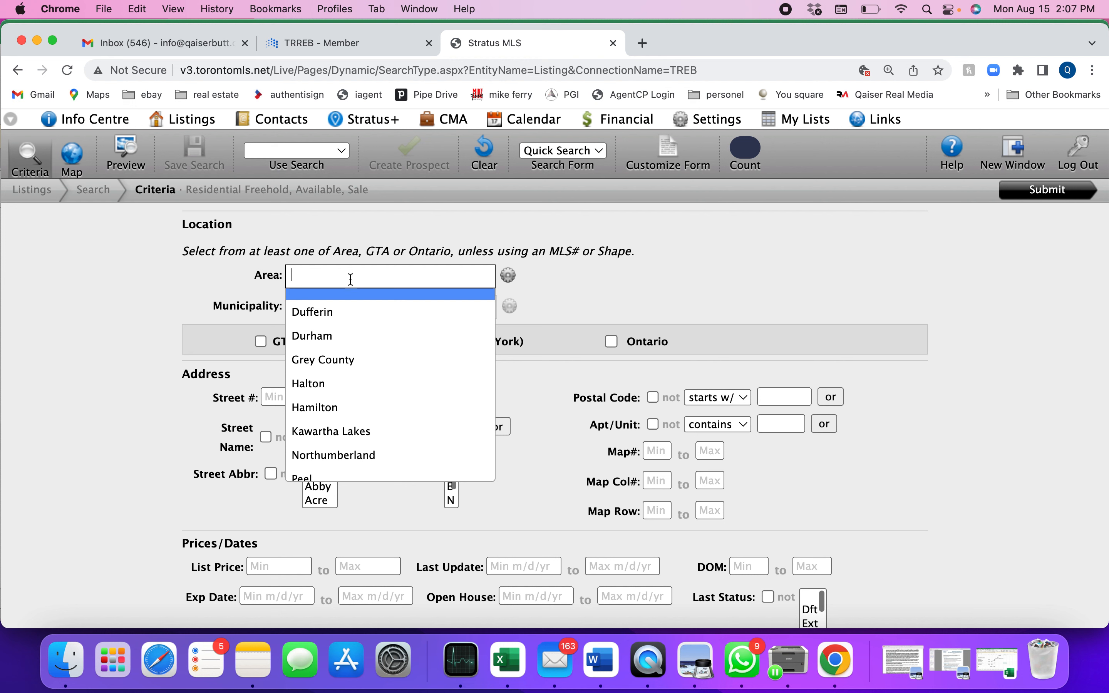
text(p)
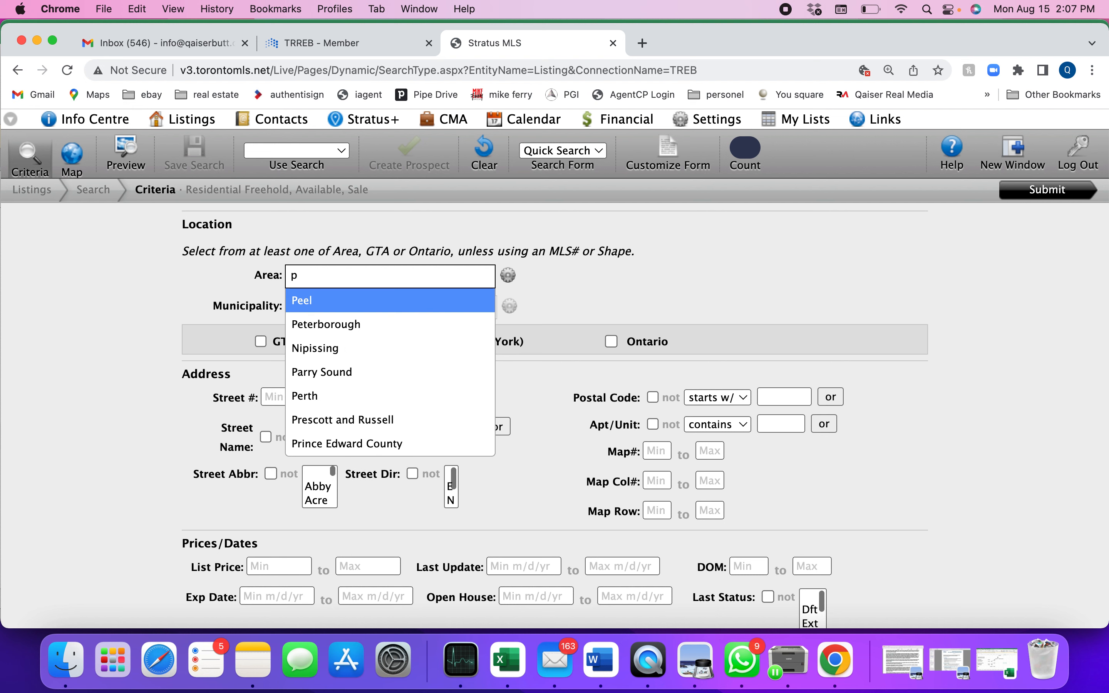
text(e)
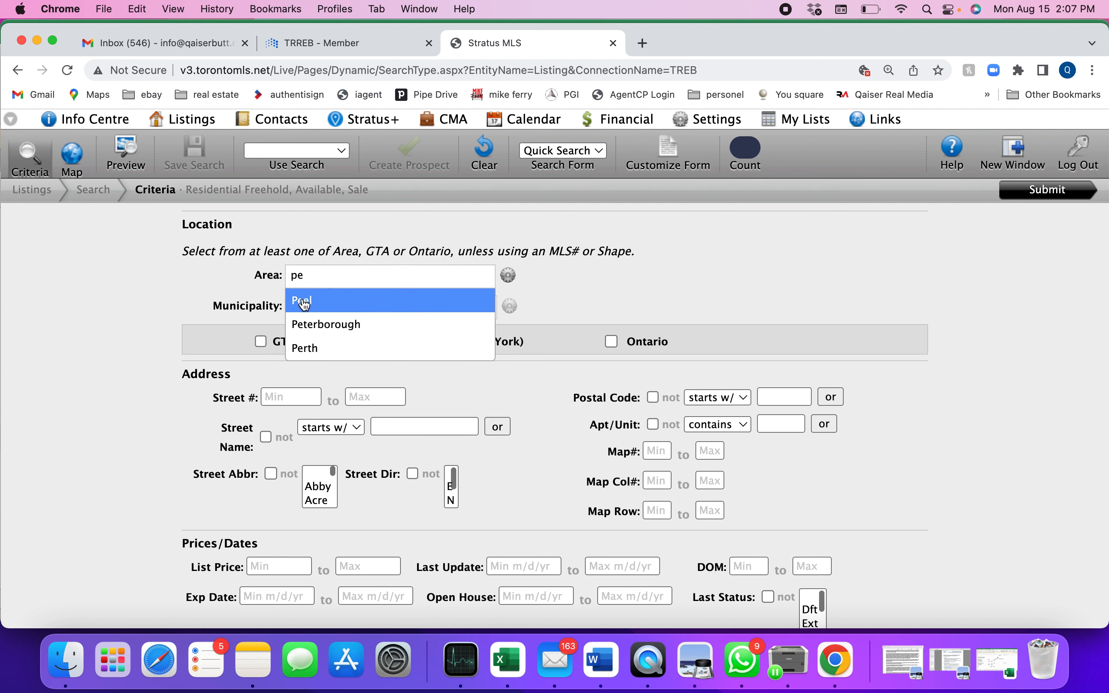
click(304, 302)
click(303, 314)
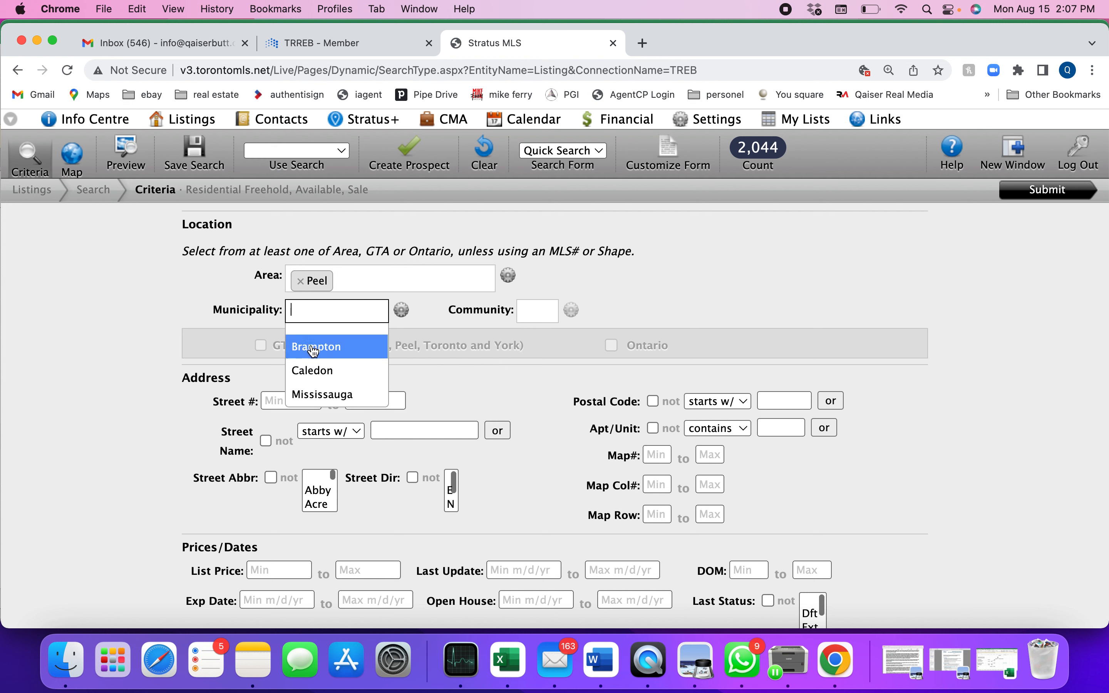
click(339, 396)
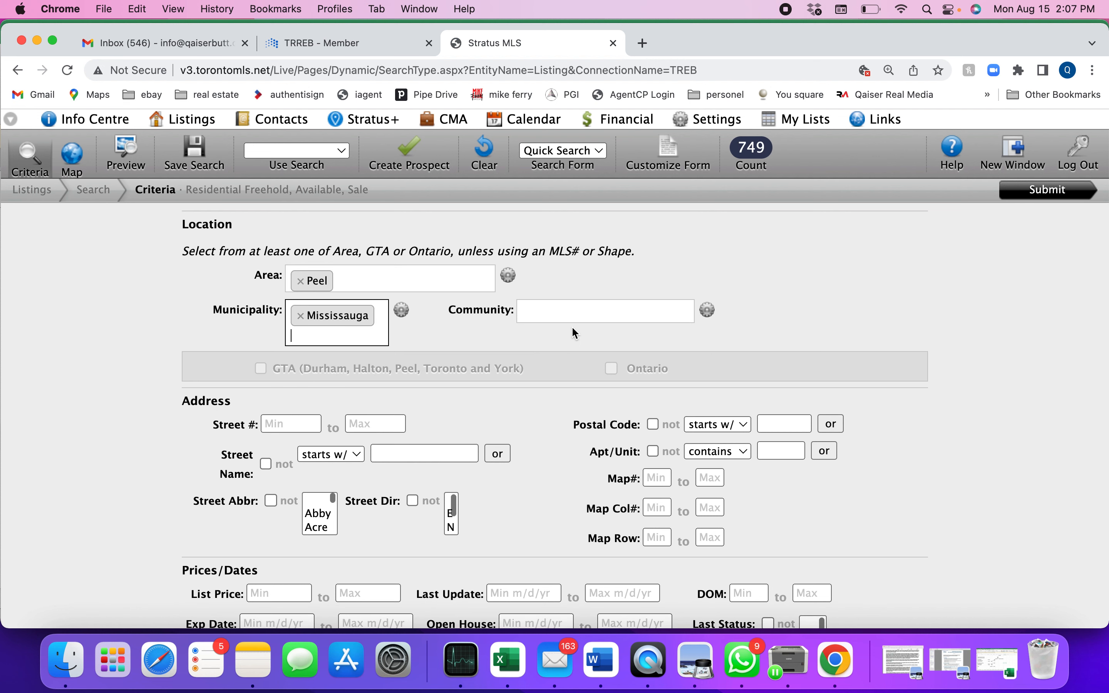
Step: Try narrowing the location to the Churchill Meadows community and remove that community again
click(568, 312)
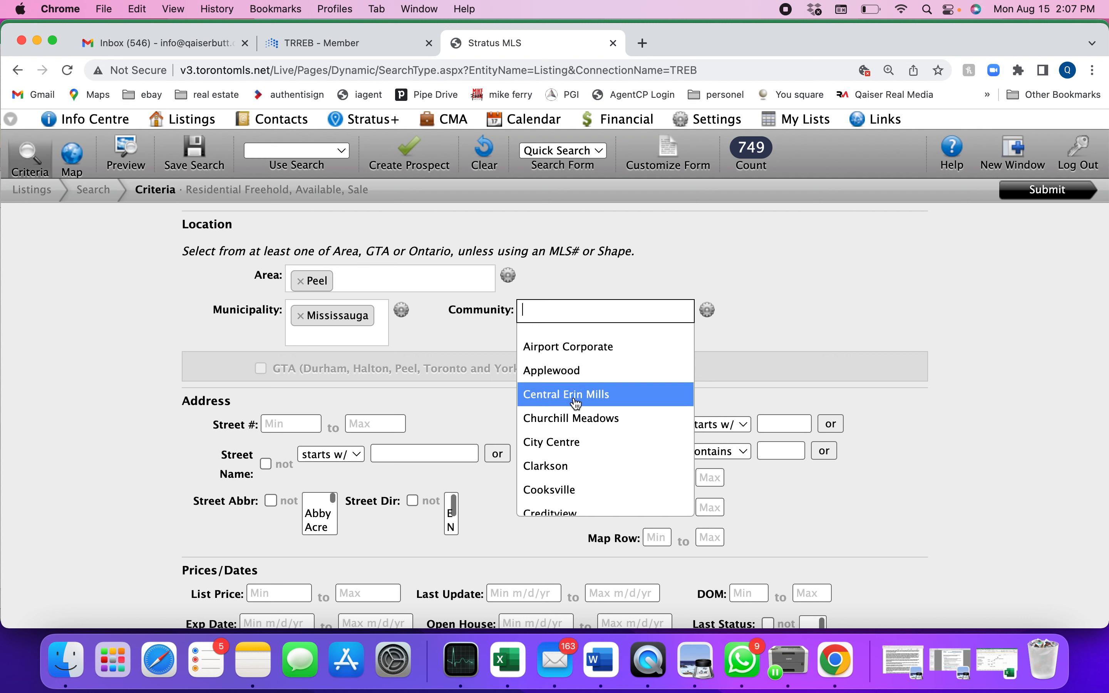
click(573, 420)
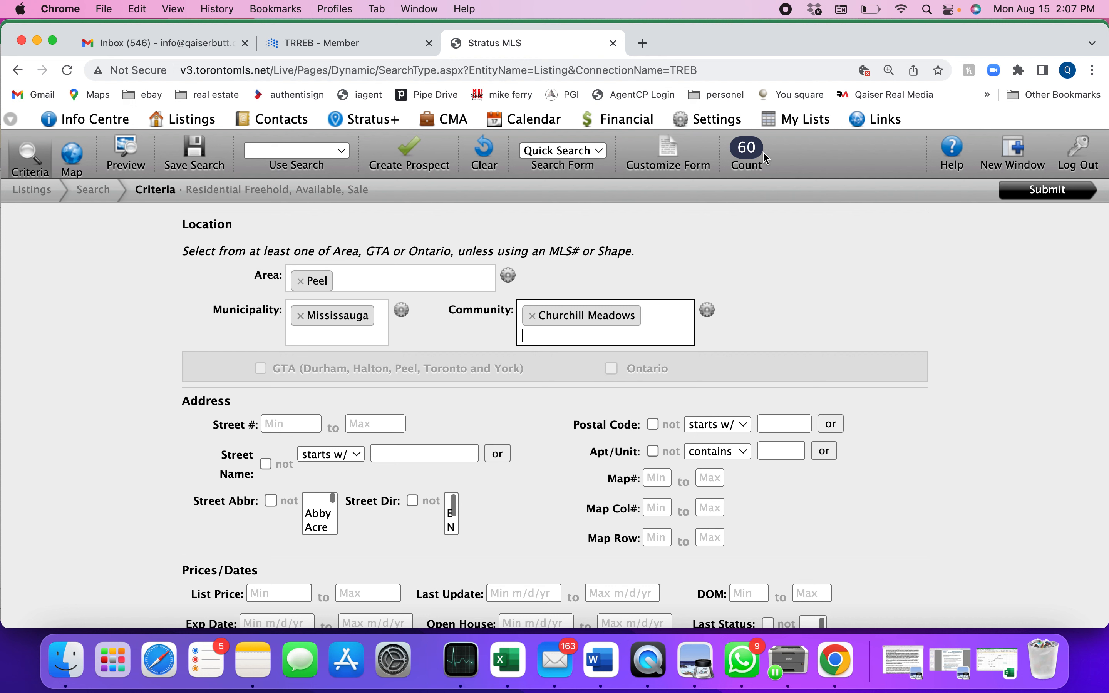
click(533, 316)
click(500, 342)
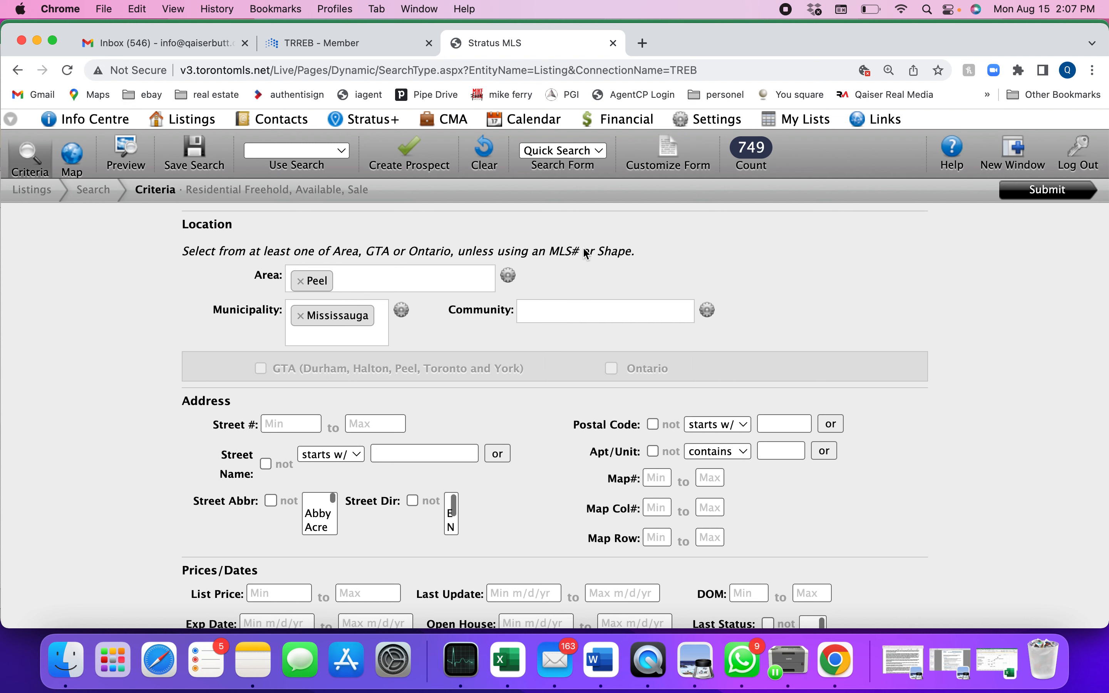
Step: Try filtering by both the Churchill Meadows and Central Erin Mills communities, and clear the community filter
click(572, 315)
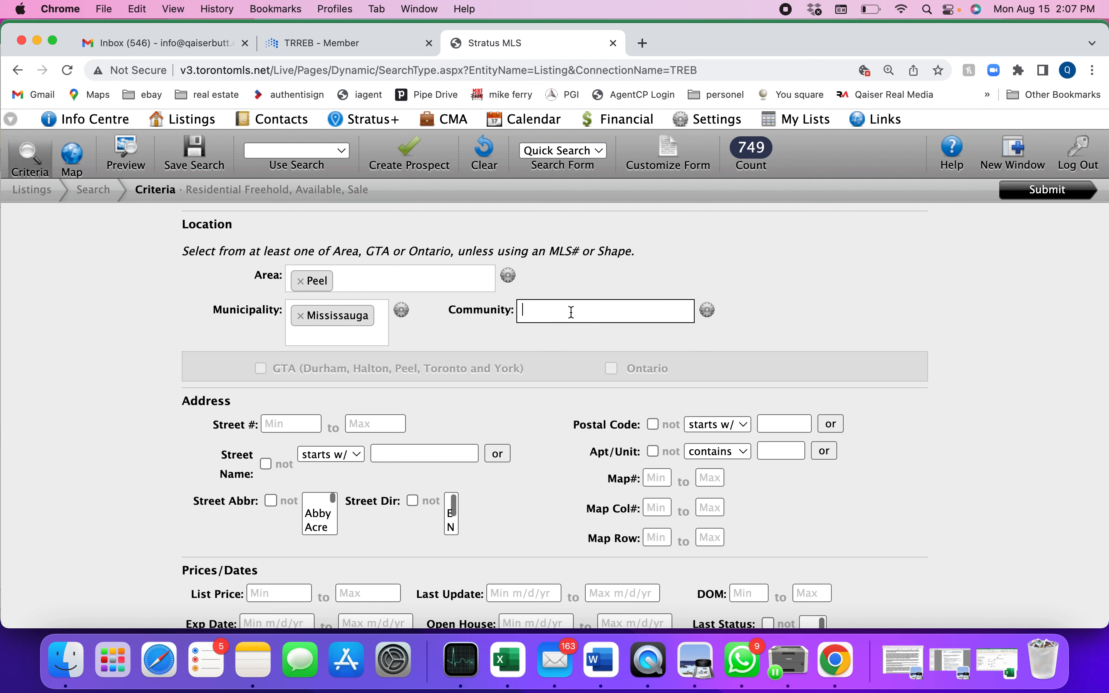
click(573, 418)
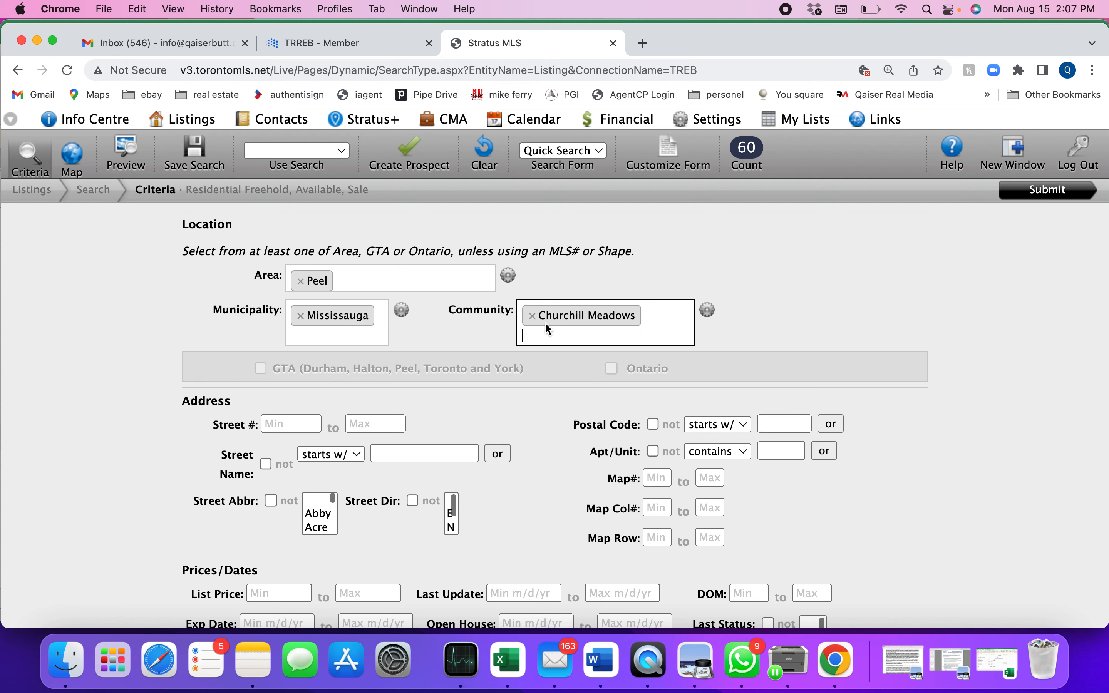
click(549, 337)
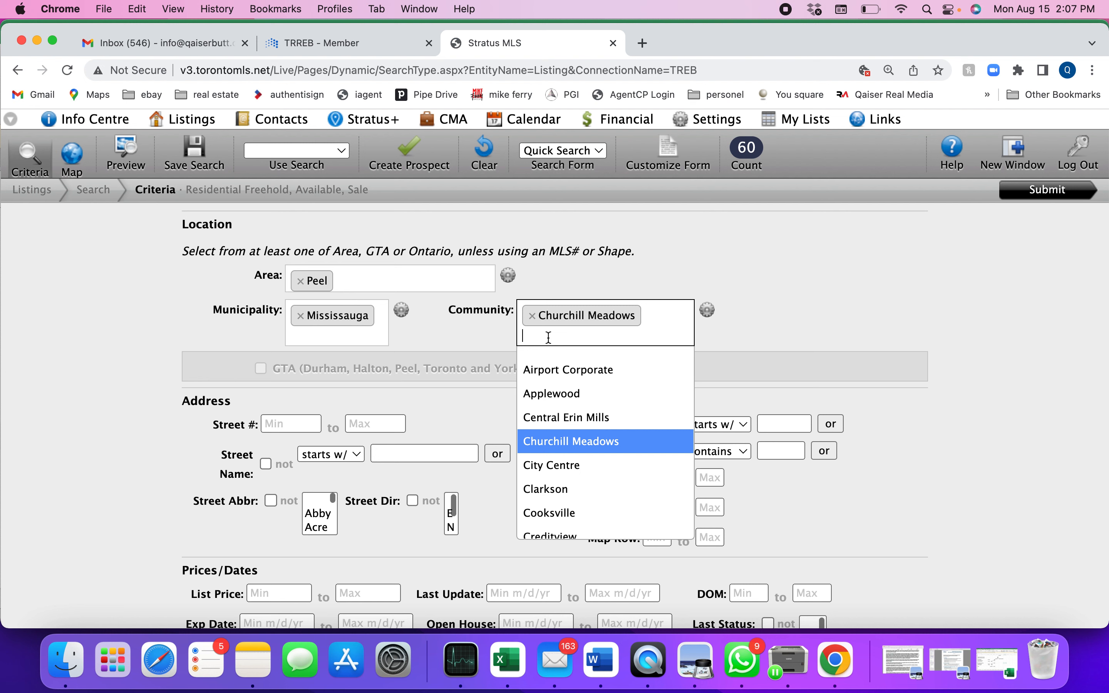
click(547, 418)
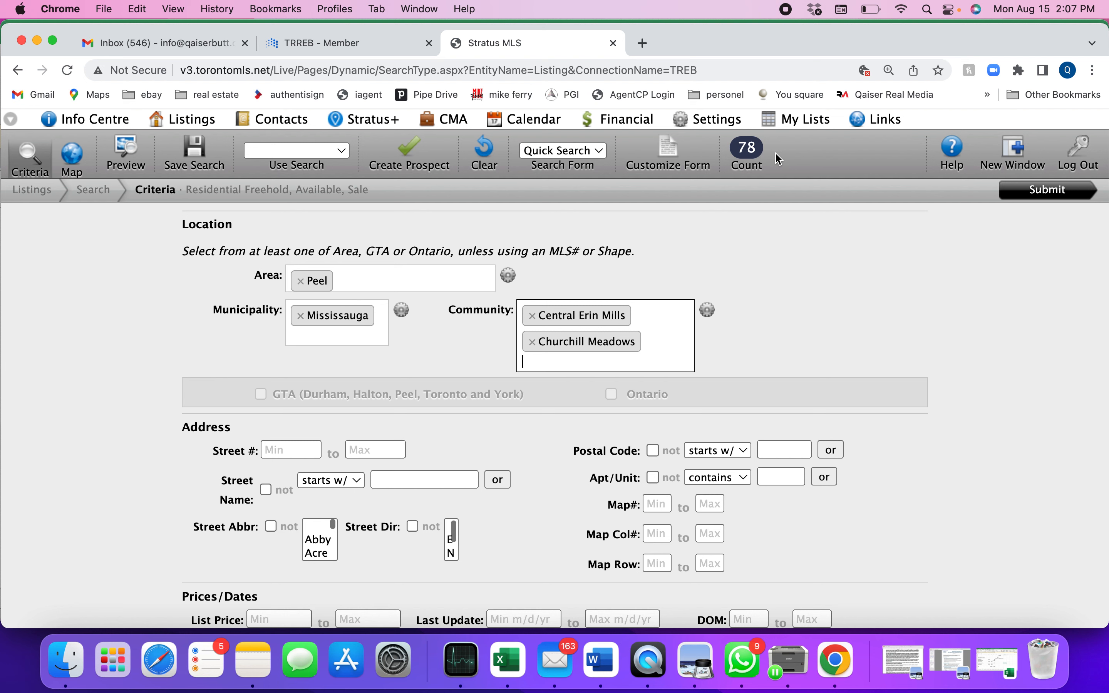
click(533, 316)
click(533, 316)
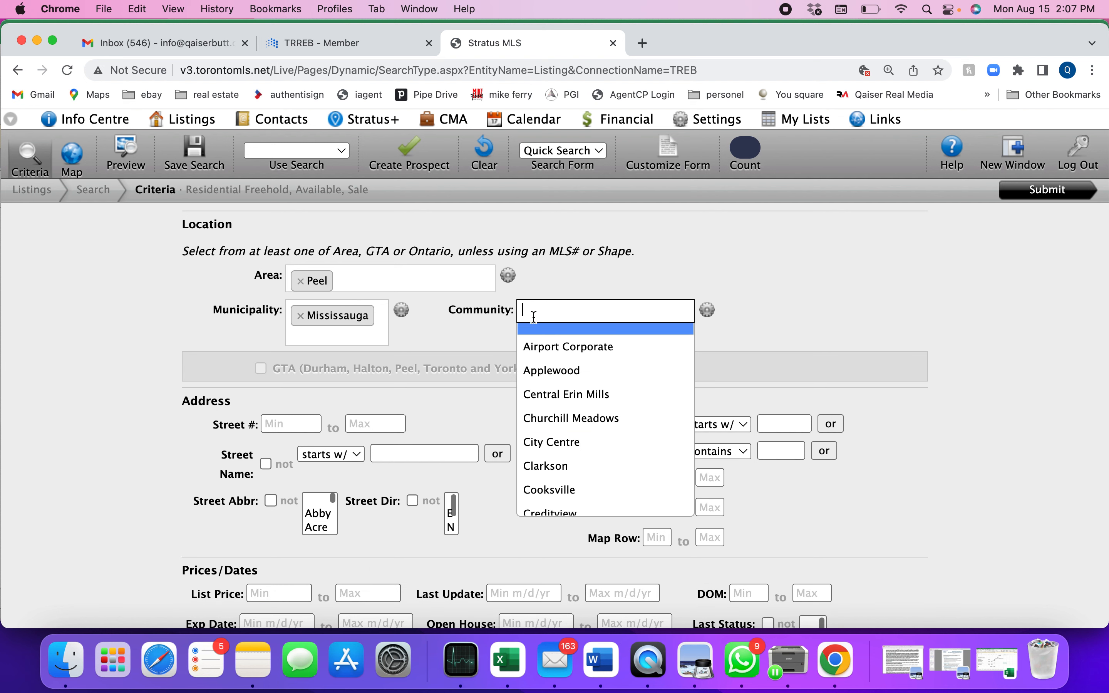
click(487, 340)
Step: Limit the street number to a range from 3000 to 3800
scroll(157, 441, down, 1)
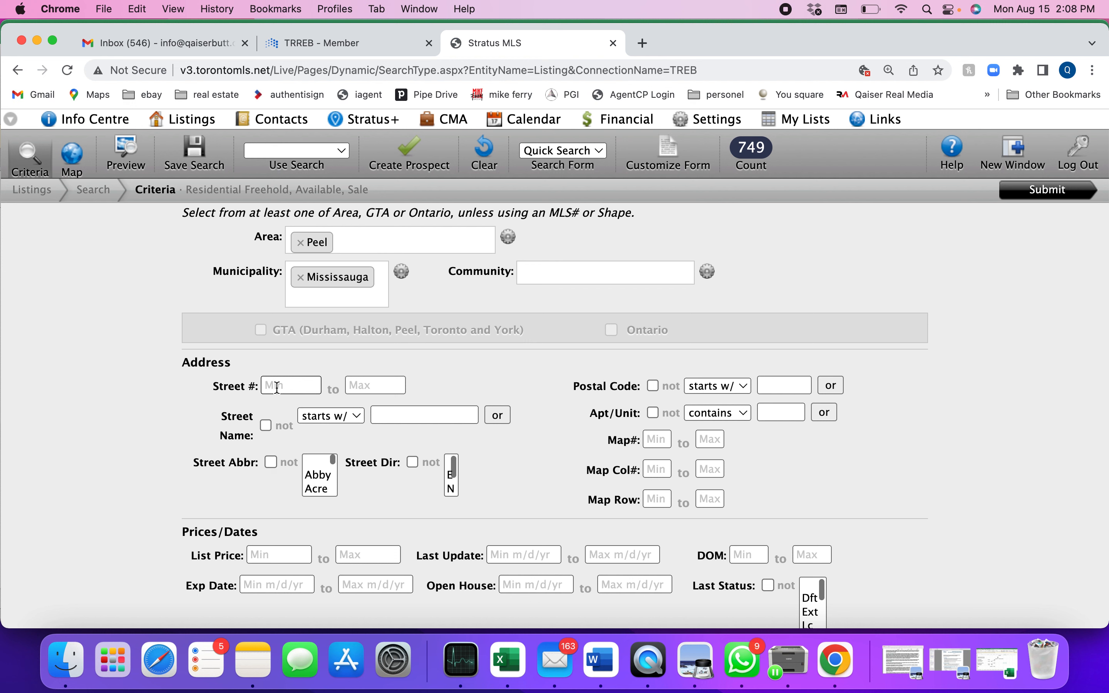
click(277, 388)
text(5000)
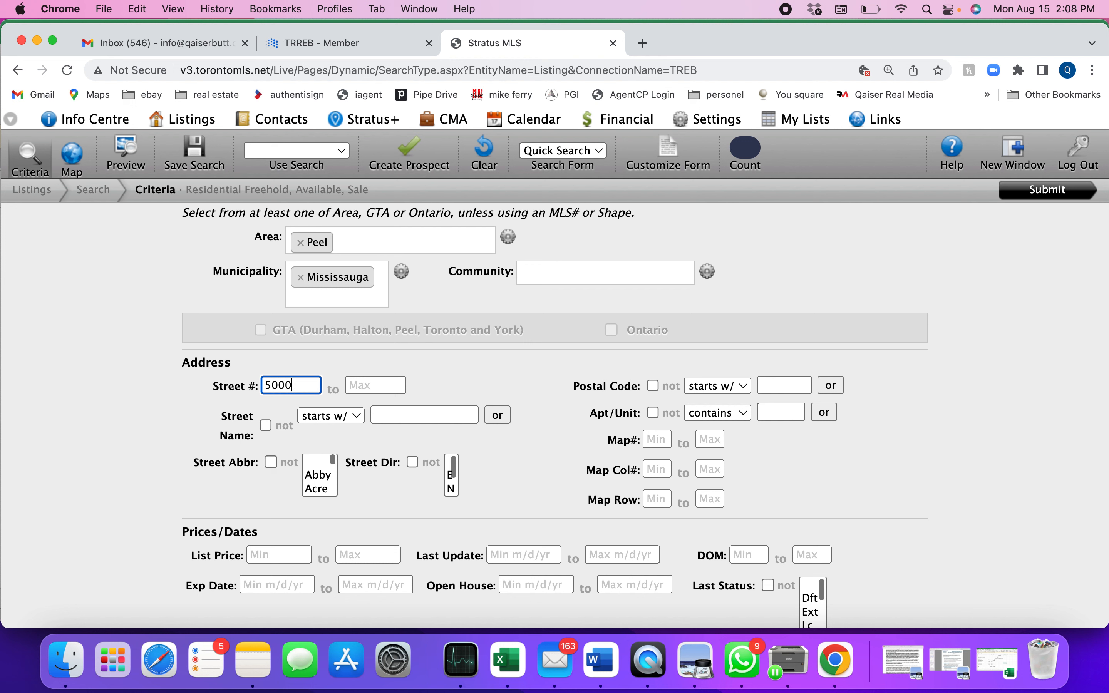
key(BackSpace)
key(BackSpace)
key(BackSpace)
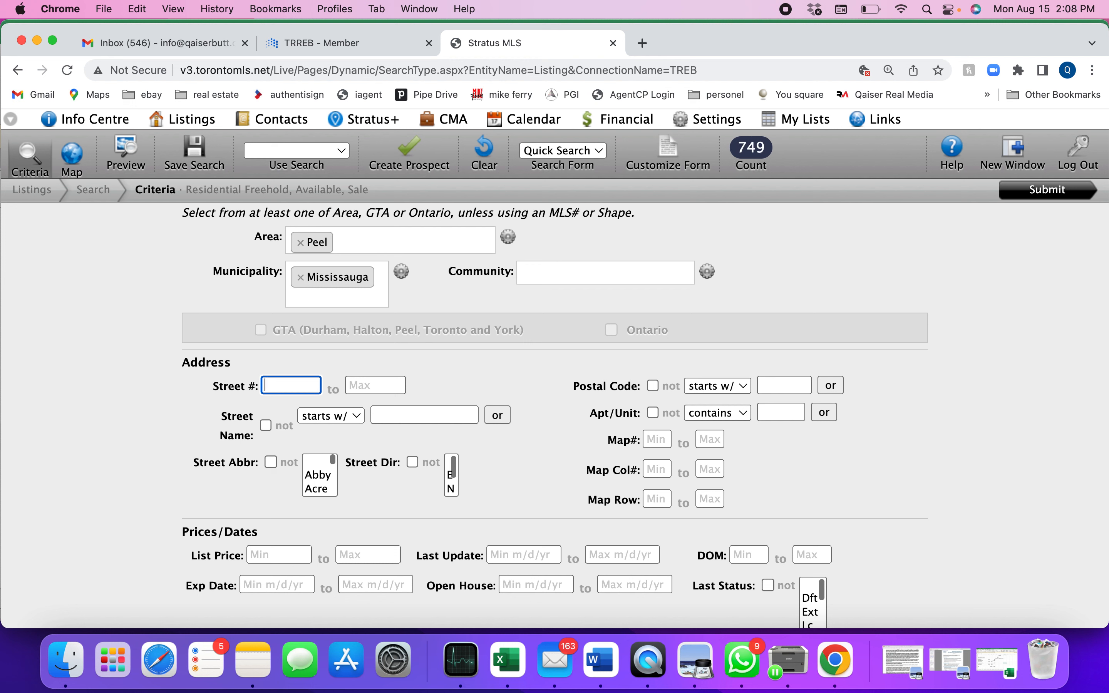
text(3000)
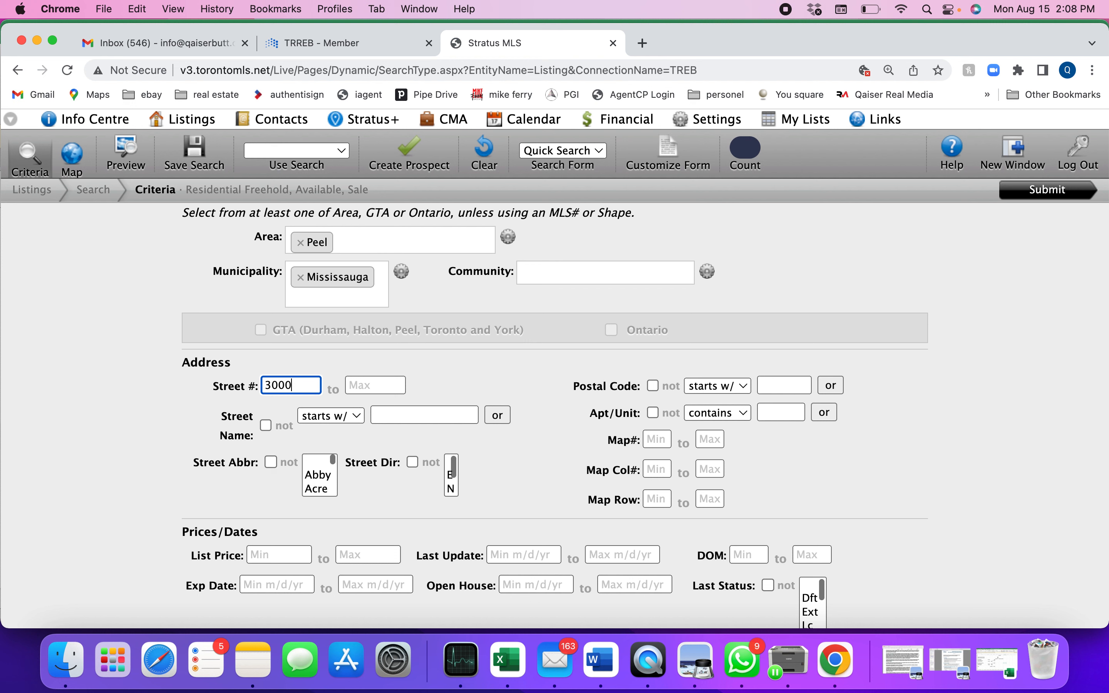
click(383, 387)
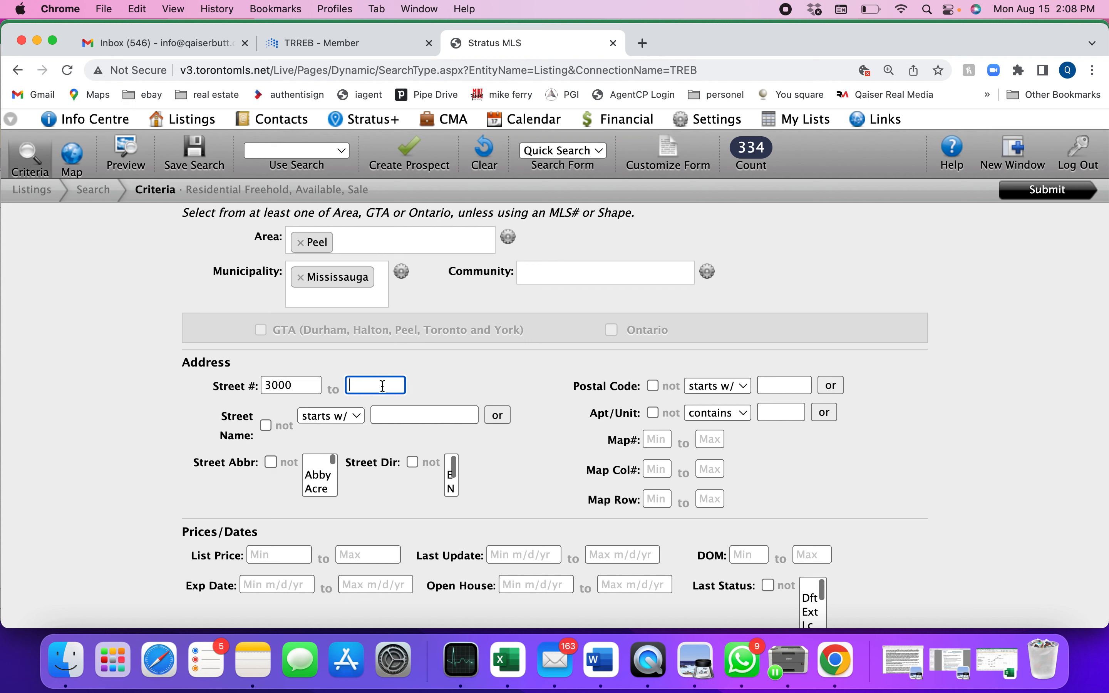
text(3800)
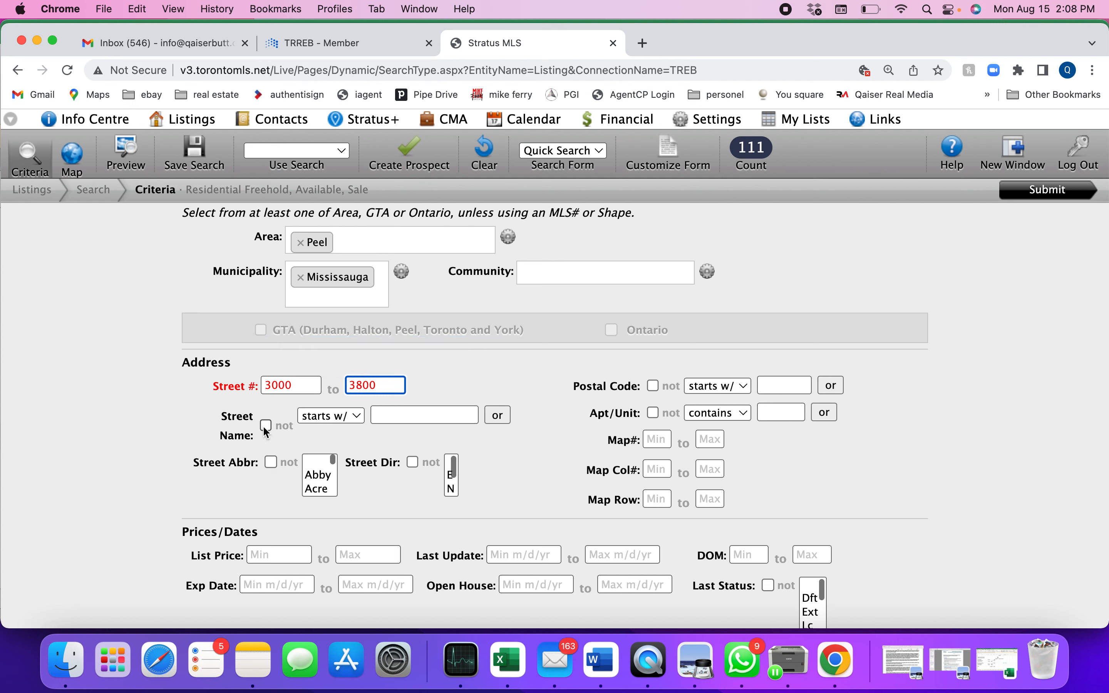
Step: Filter the street name to those starting with "Eglinton"
click(397, 415)
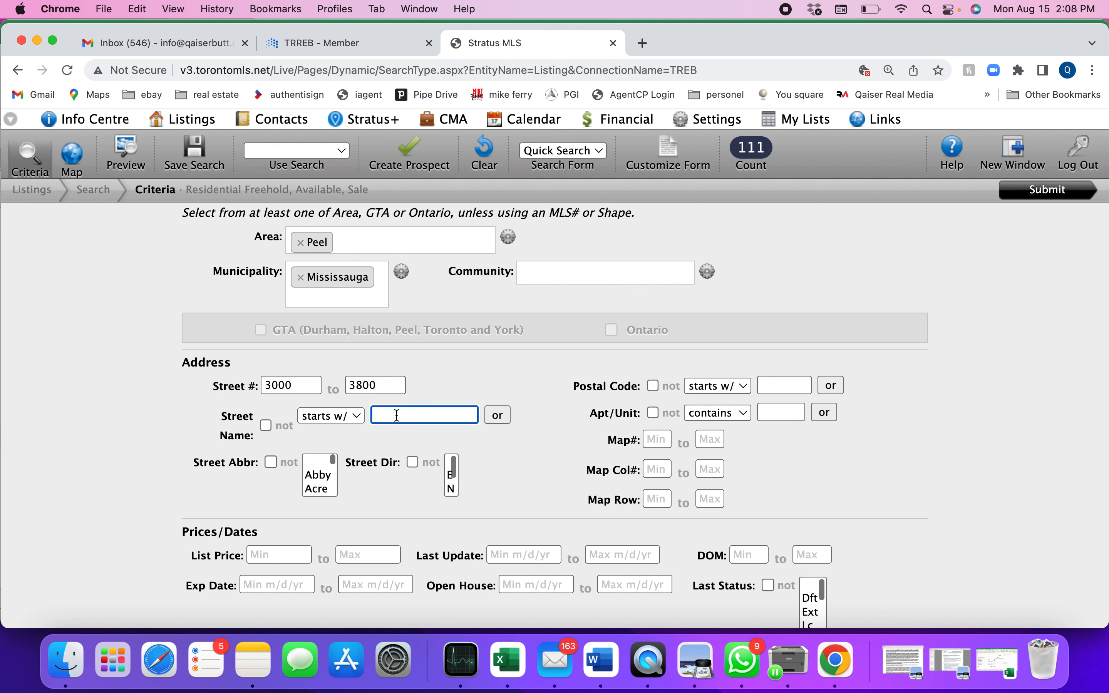
text(Eglinton)
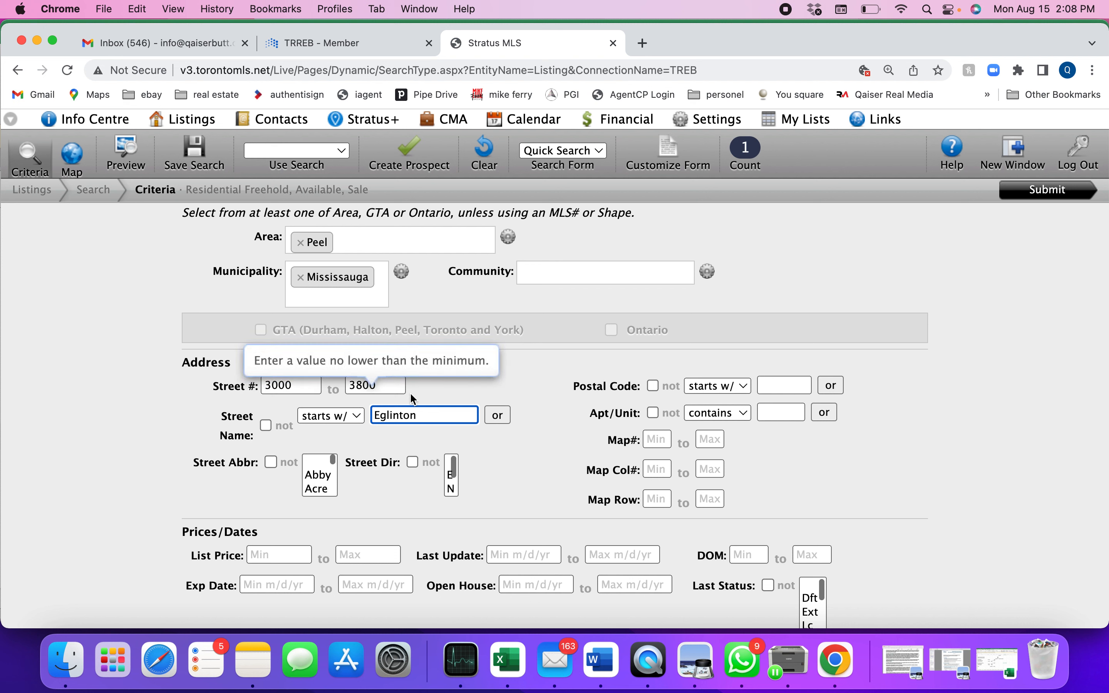
Step: Clear the street number range and the street name from the address criteria
click(300, 390)
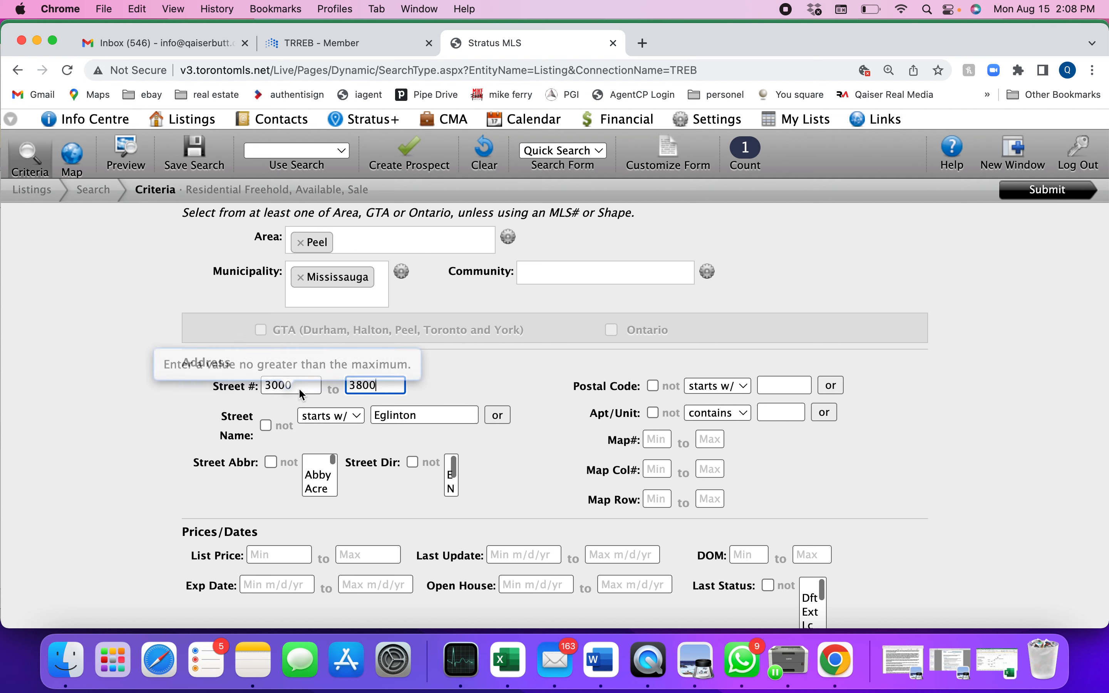
drag(302, 385, 225, 381)
key(BackSpace)
key(Tab)
key(BackSpace)
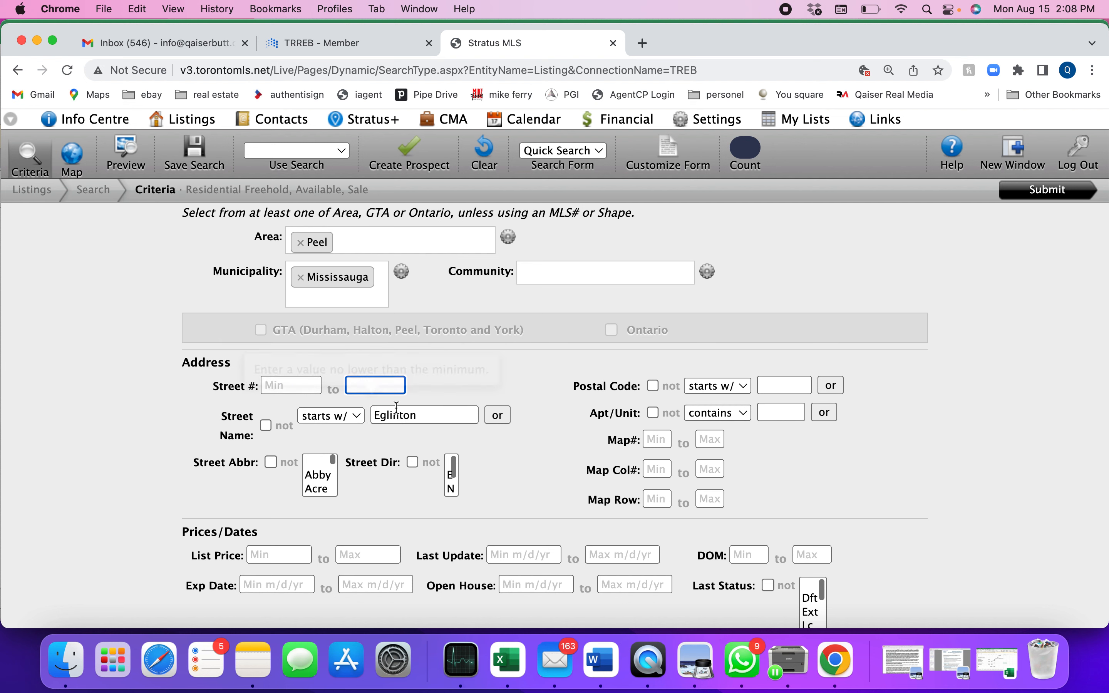
double_click(433, 419)
key(BackSpace)
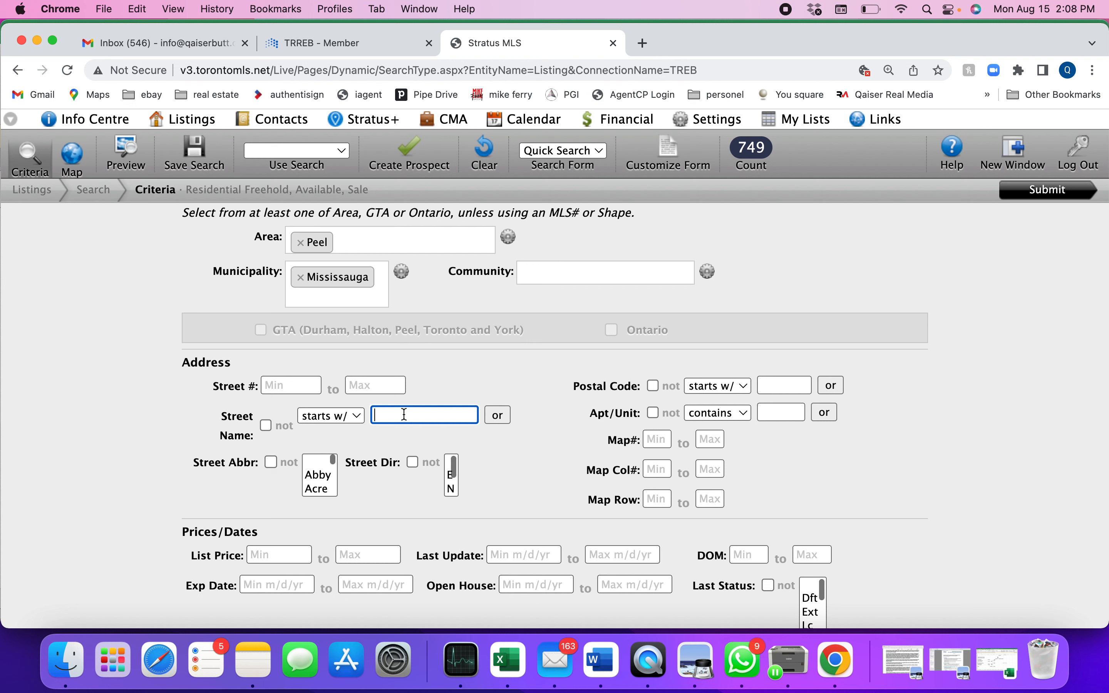
Step: Switch the street name match to "contains" and filter for street names containing "mews"
click(345, 422)
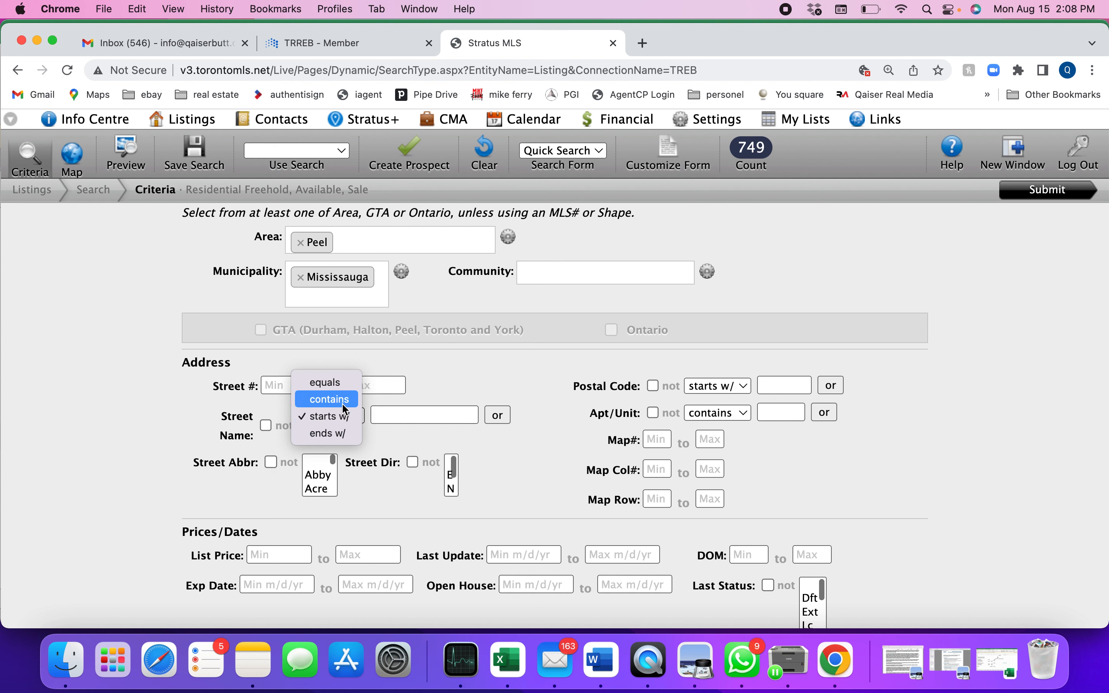
click(342, 402)
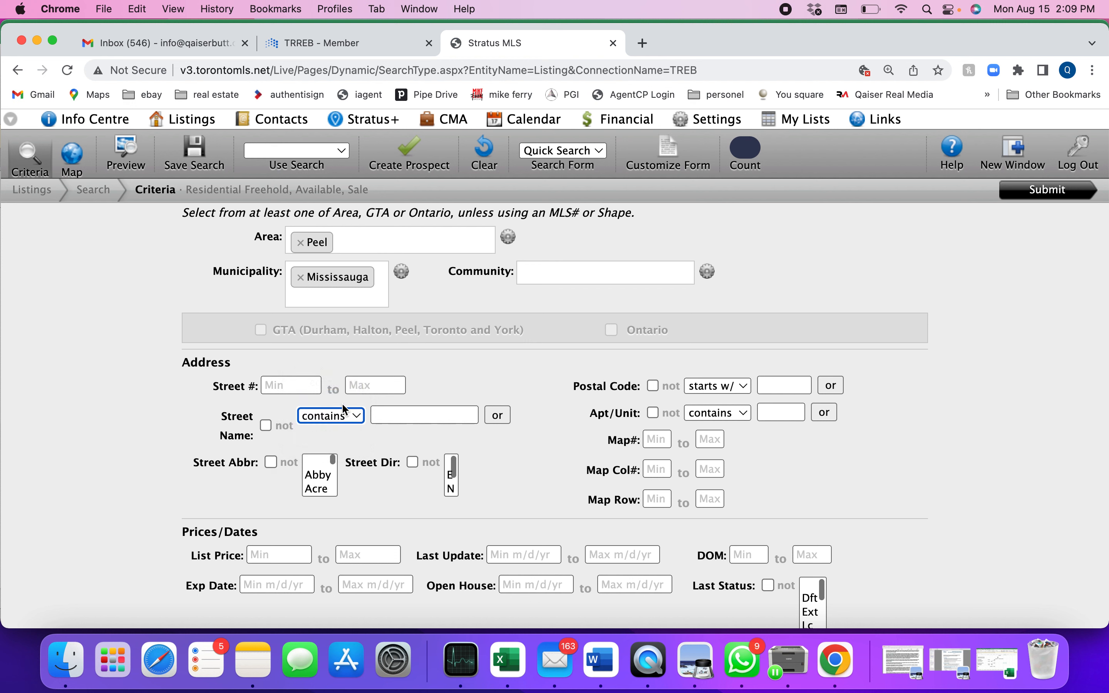
click(409, 416)
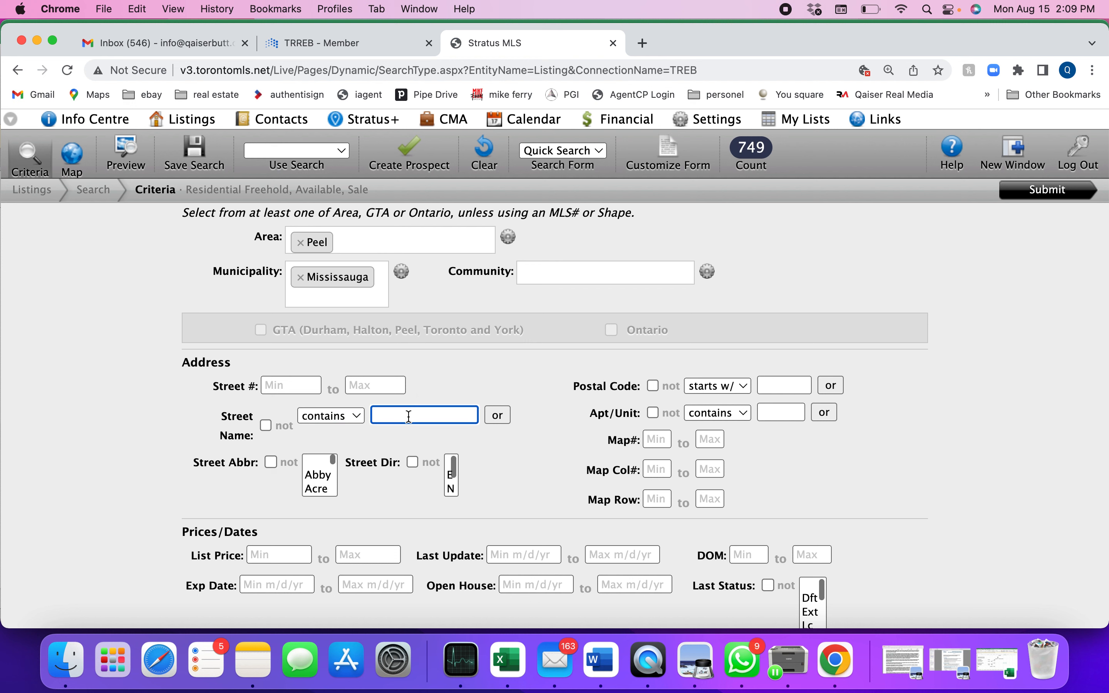
text(mews)
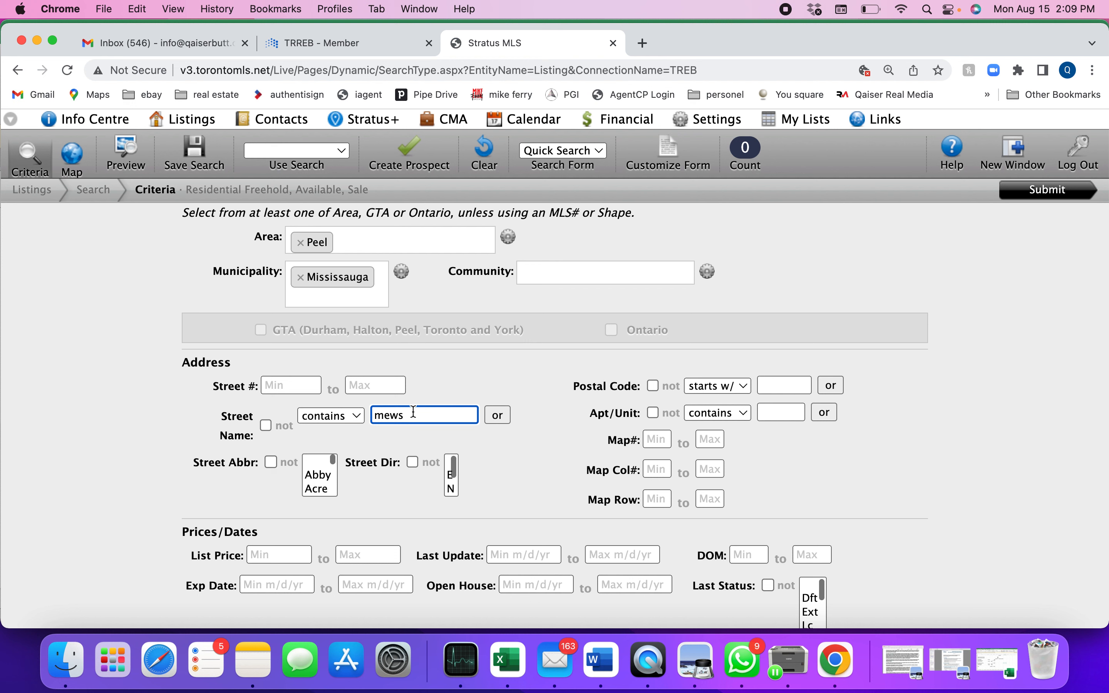
Step: Replace the street name criterion so it matches streets containing "meadows"
drag(412, 412, 342, 416)
text(me)
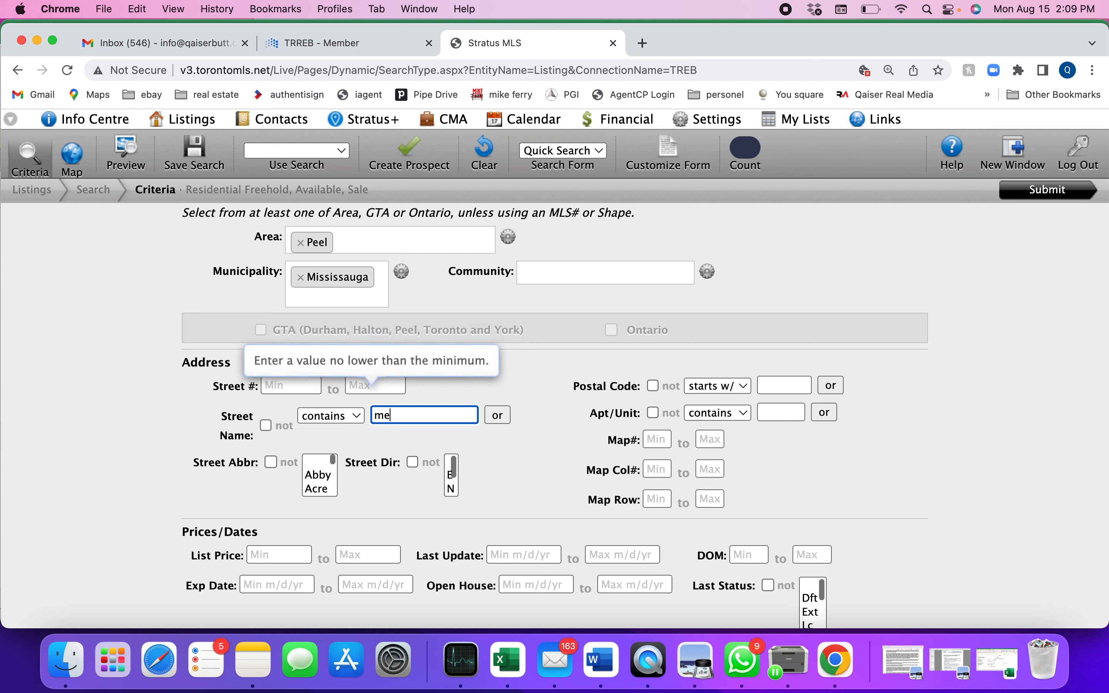
text(adows)
Step: Try filtering for street names containing "cd", and clear the street name
drag(440, 415, 320, 416)
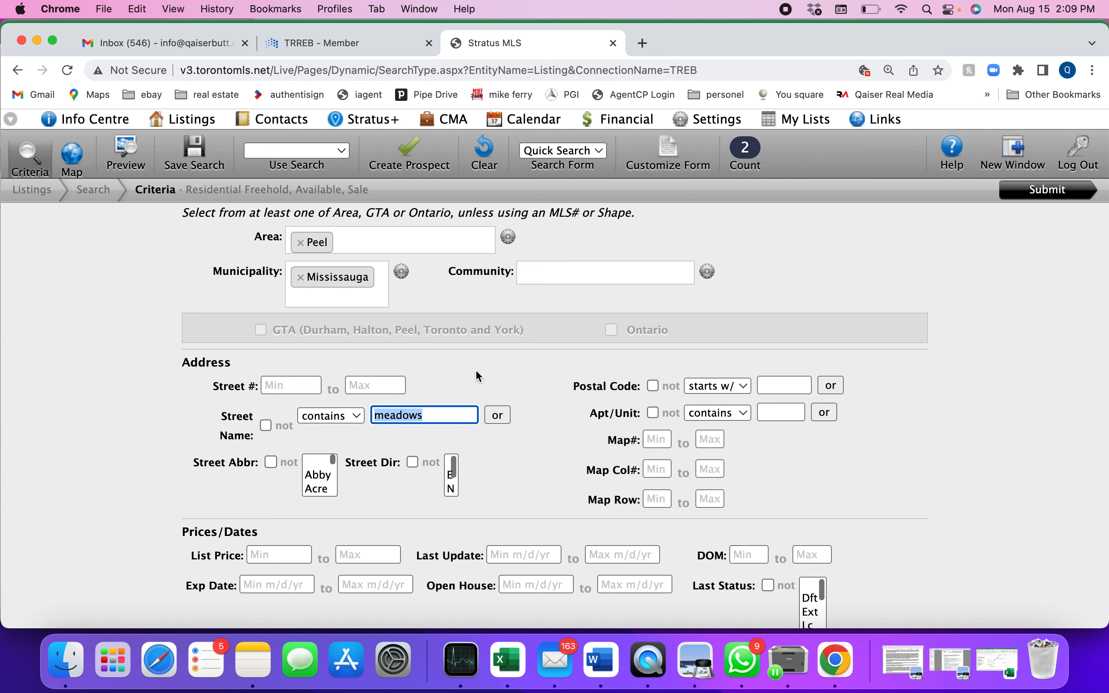
text(cd)
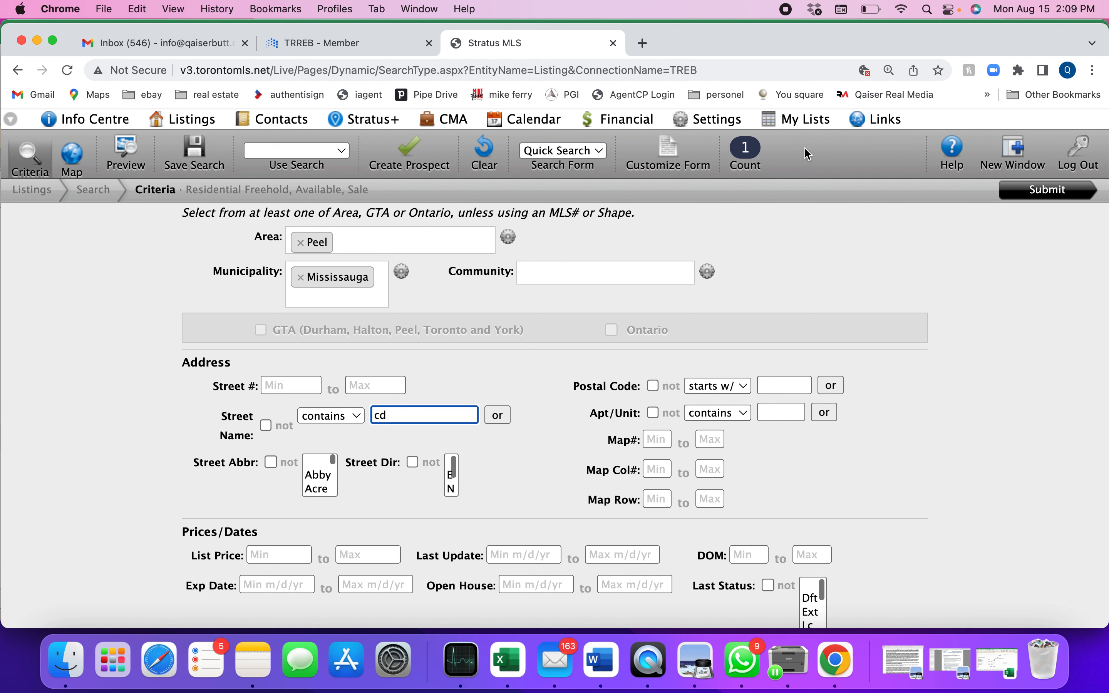
drag(406, 416, 362, 422)
key(BackSpace)
Step: Try the "equals", "contains" and "ends w/" match options for the street name, and set it back to "starts w/"
click(343, 416)
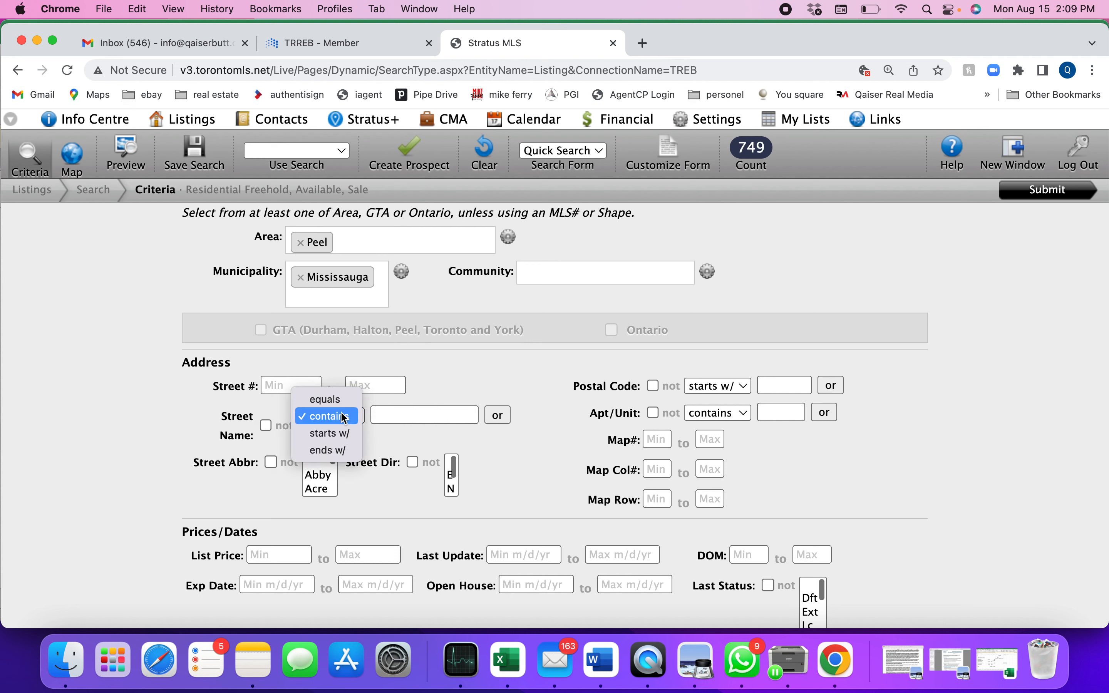
click(342, 401)
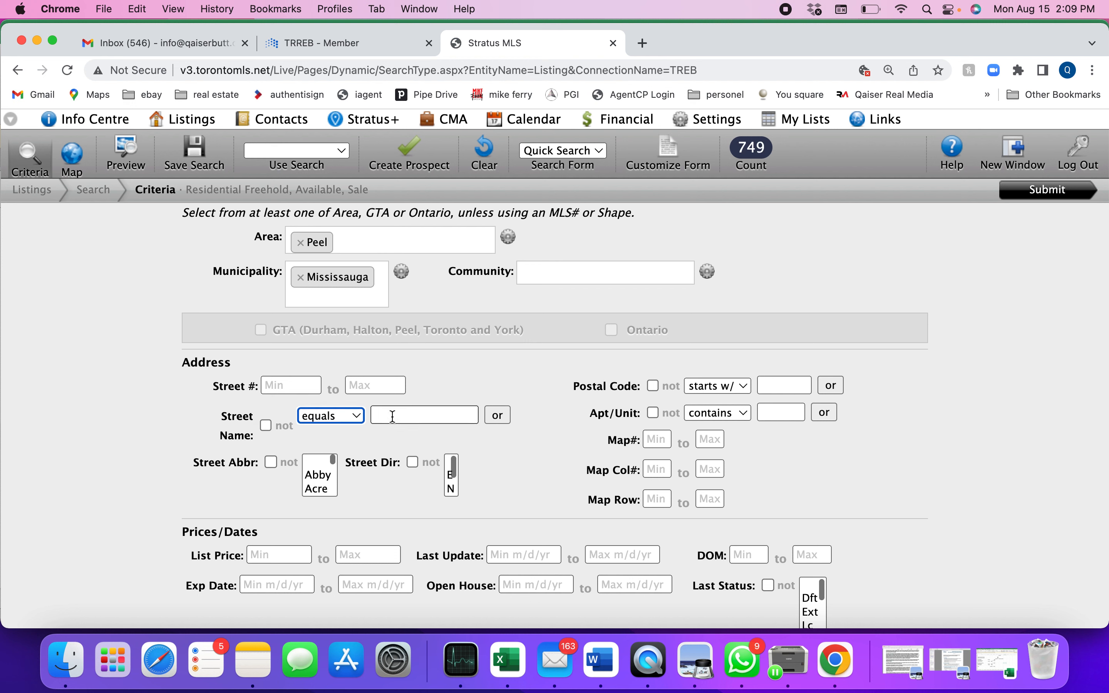
click(352, 418)
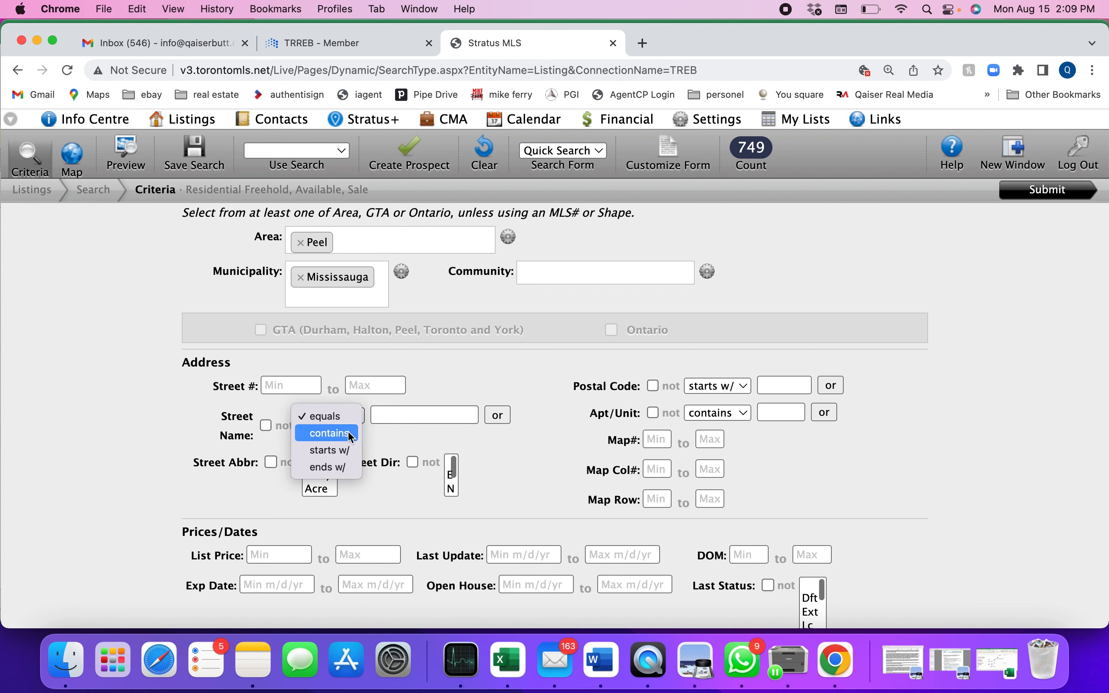
click(348, 430)
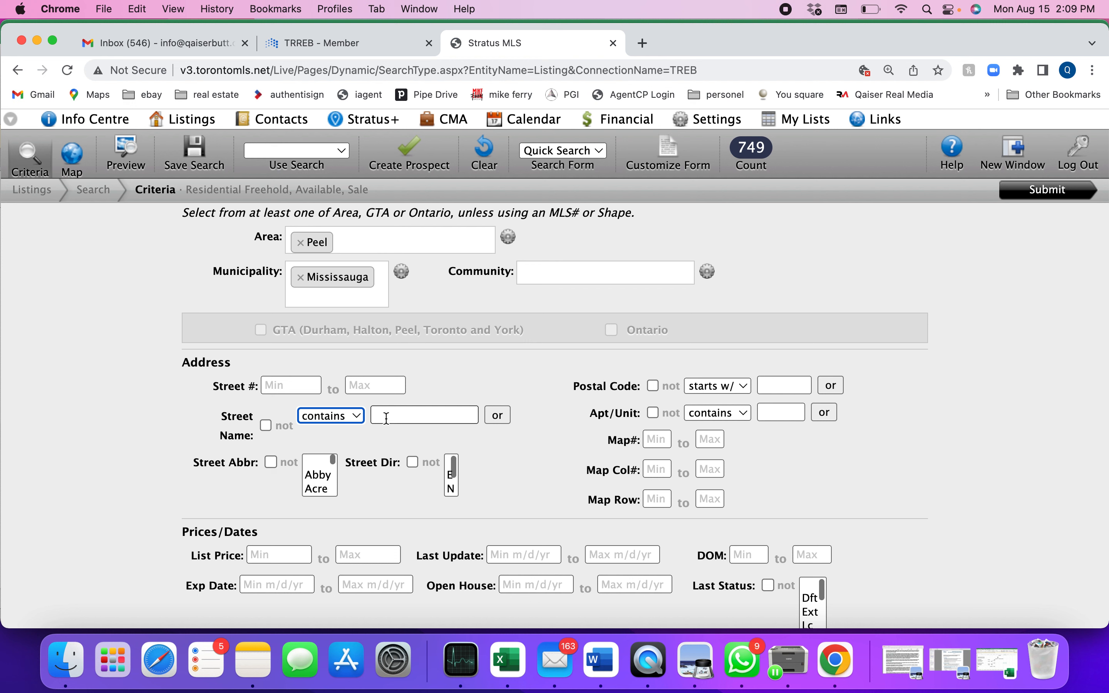
click(354, 416)
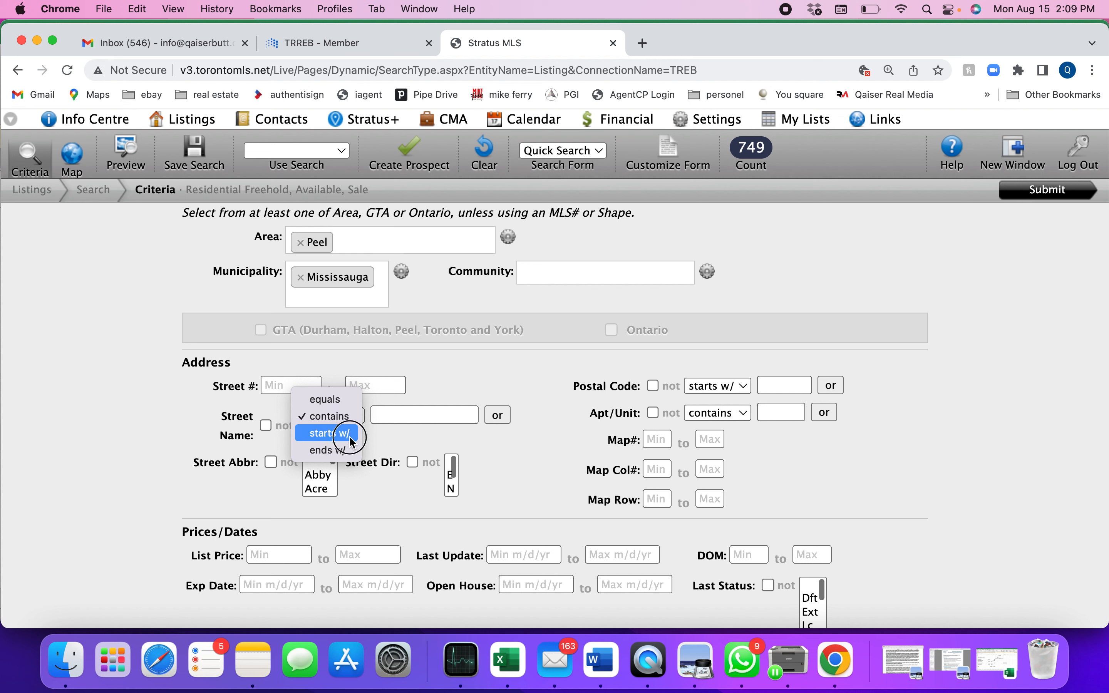
click(349, 433)
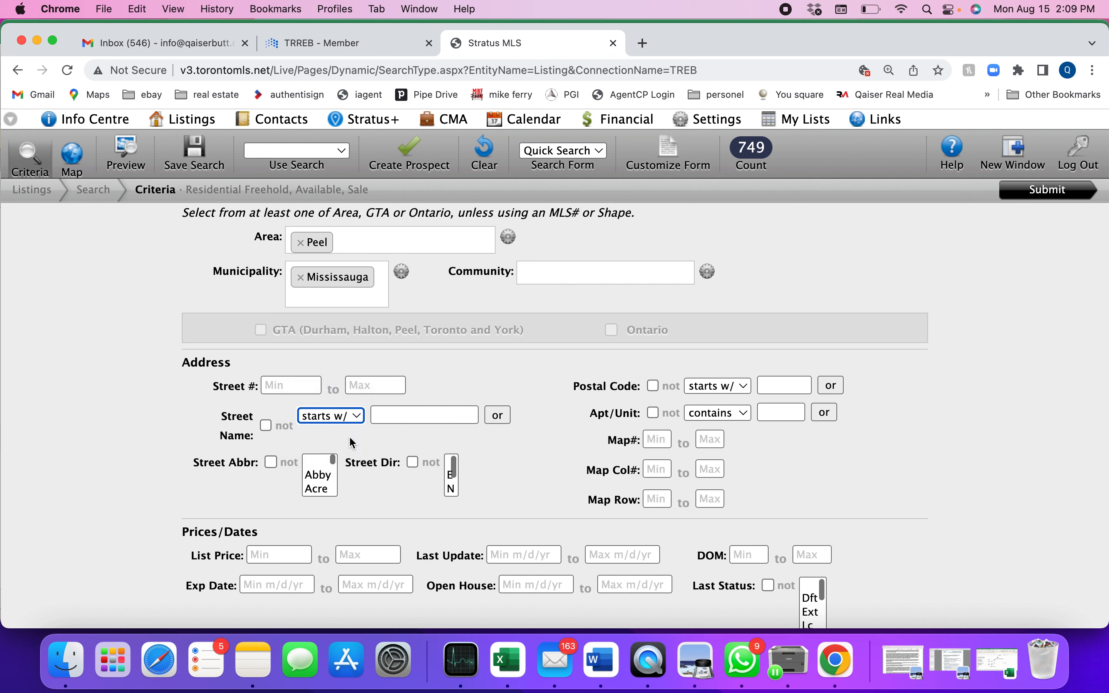
click(354, 416)
click(354, 434)
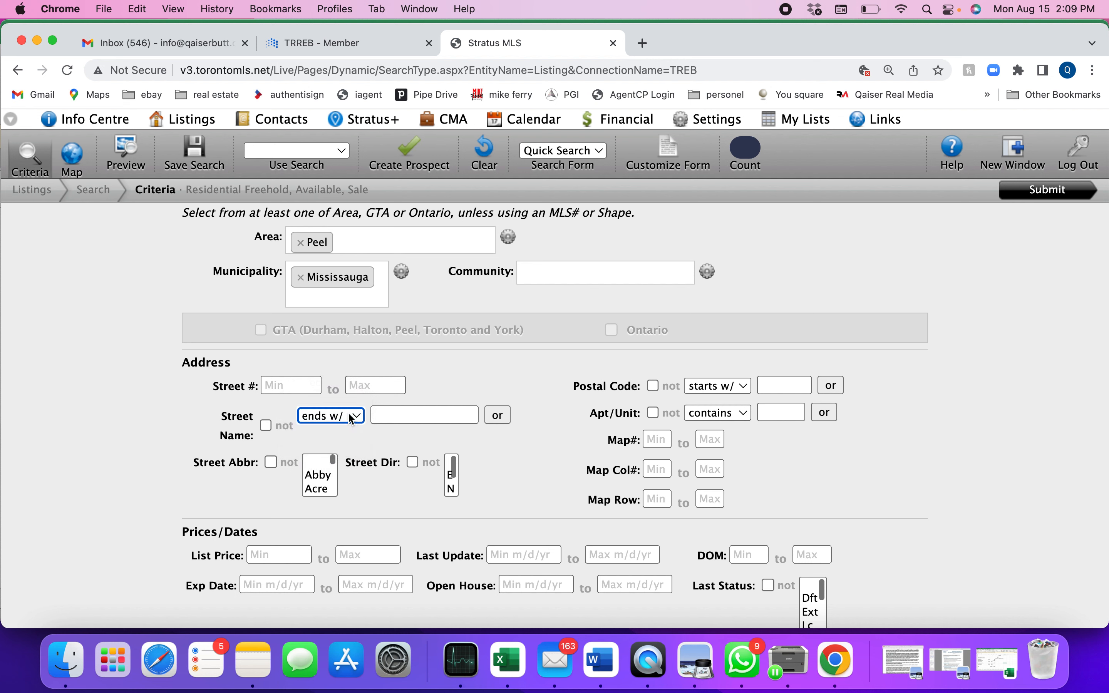
click(348, 414)
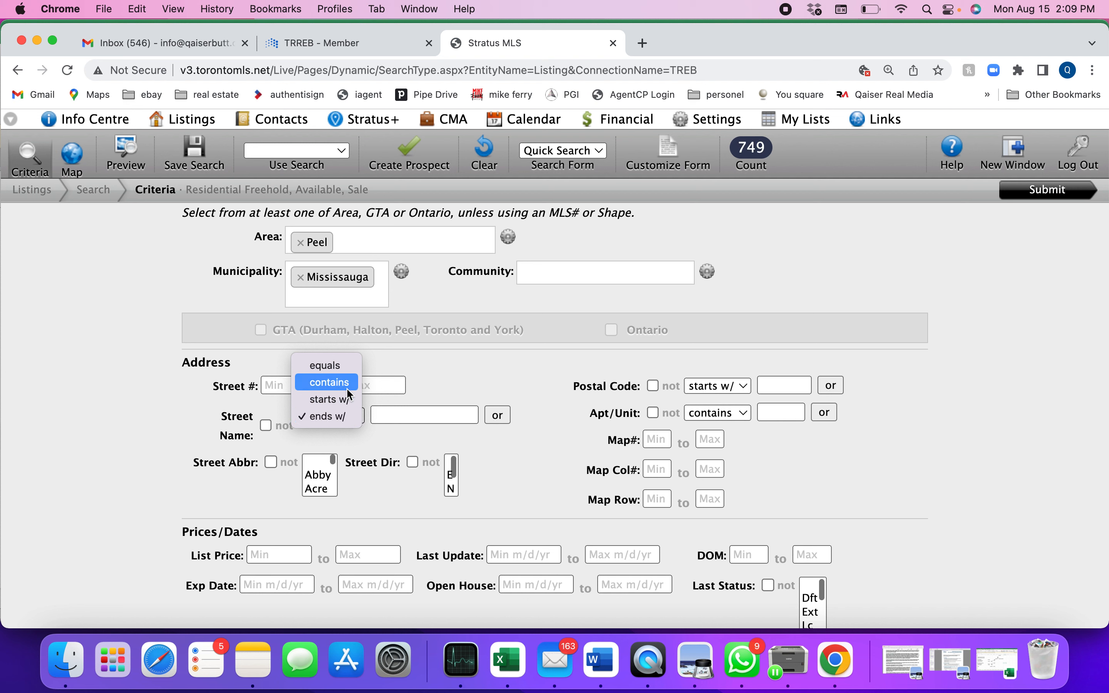
click(347, 385)
click(346, 416)
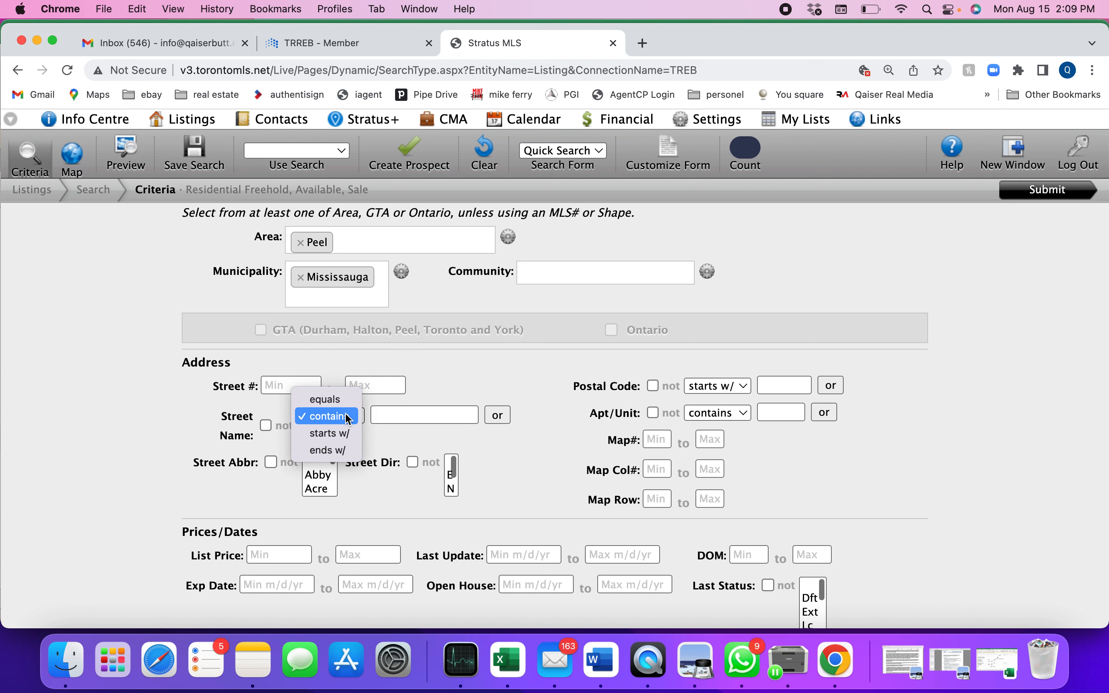
click(345, 433)
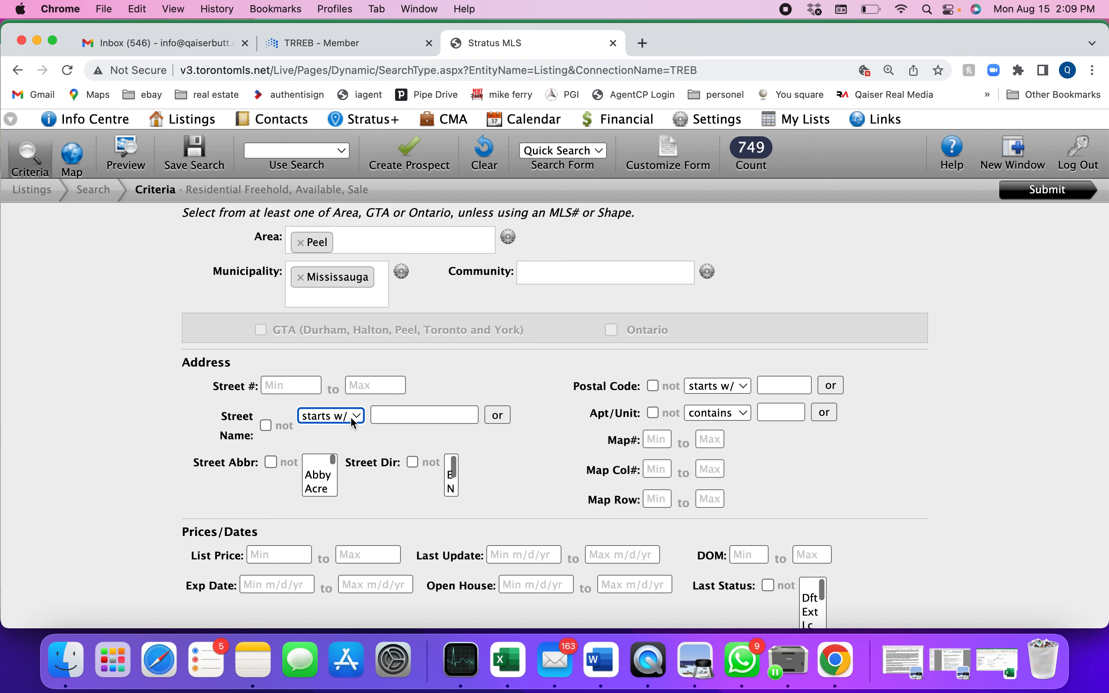
Step: Turn on exclusion for the street name and limit the community to Churchill Meadows
click(266, 425)
click(402, 415)
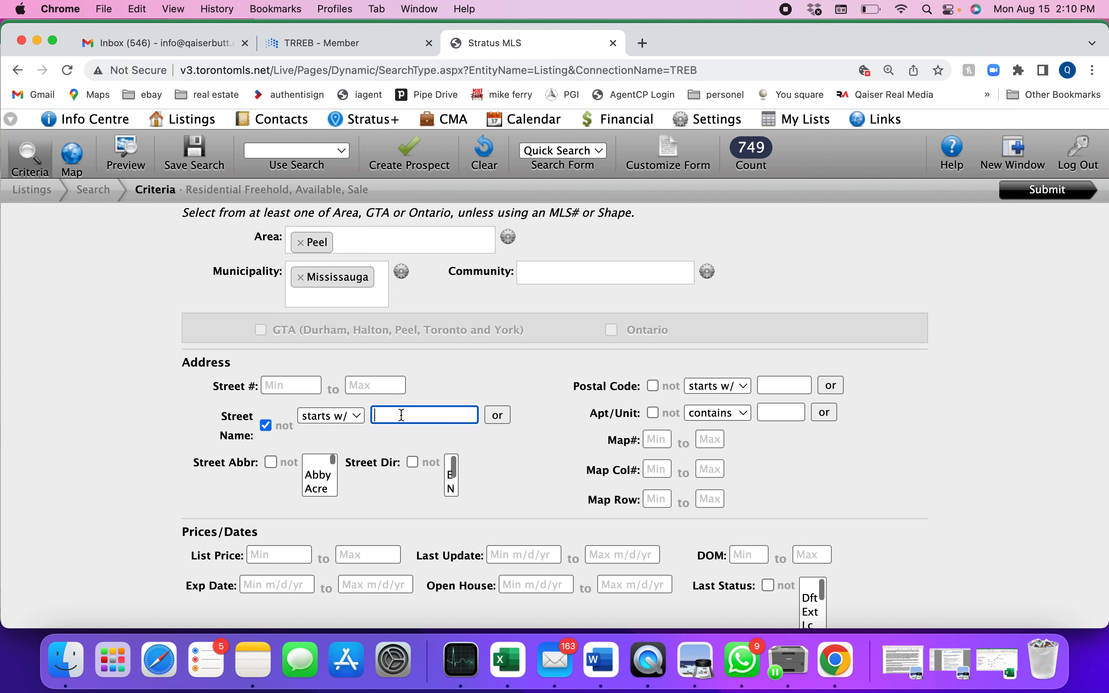
click(561, 270)
text(ch)
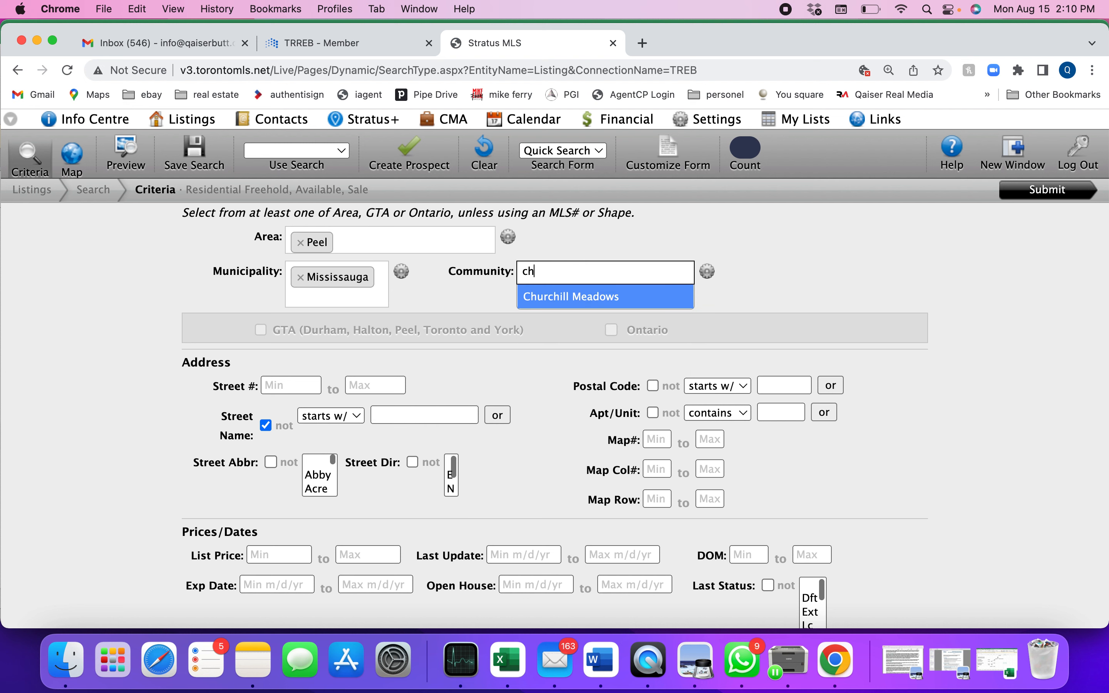
click(567, 298)
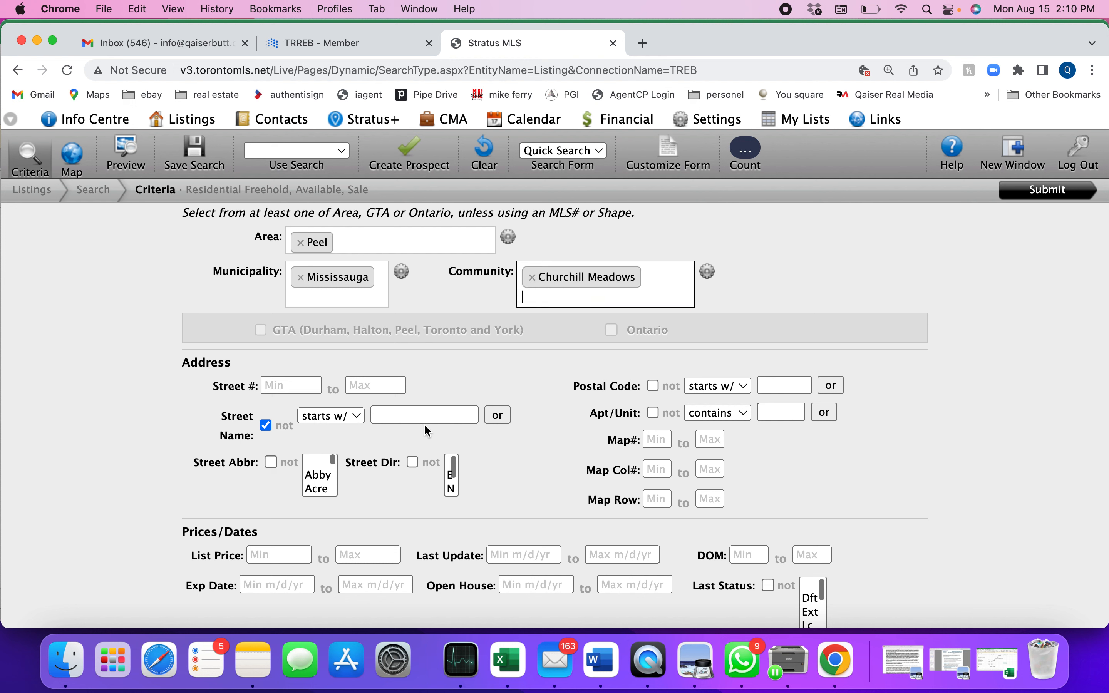
Step: Try excluding and including street names starting with "manatee", and clear the street name
click(425, 413)
text(manatee)
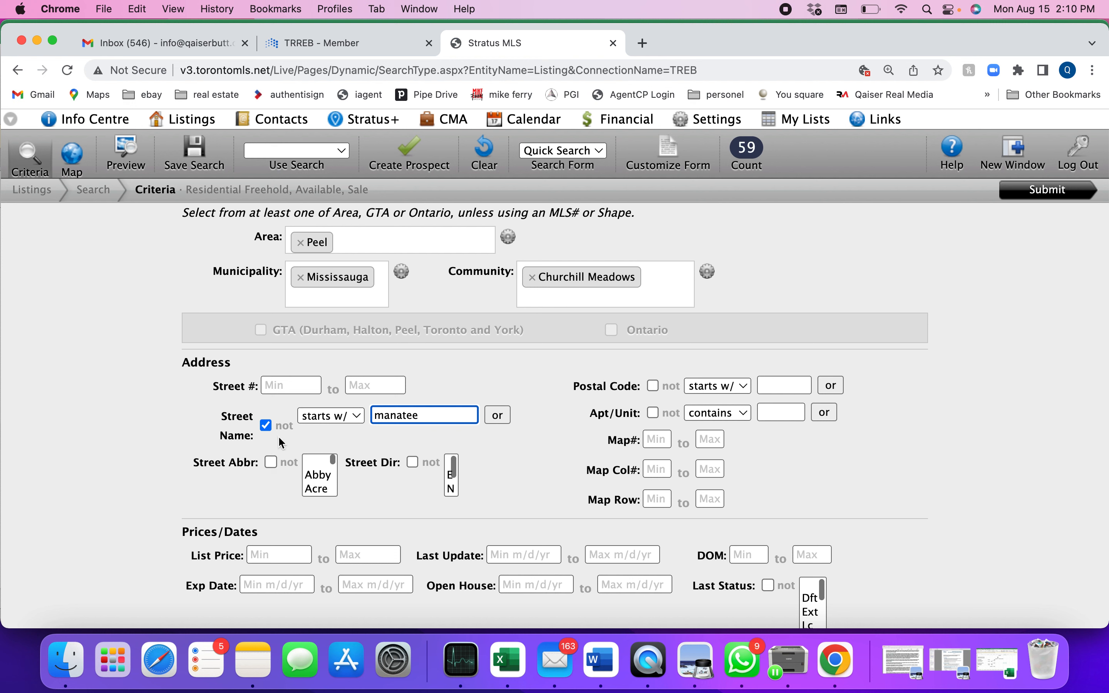
click(265, 426)
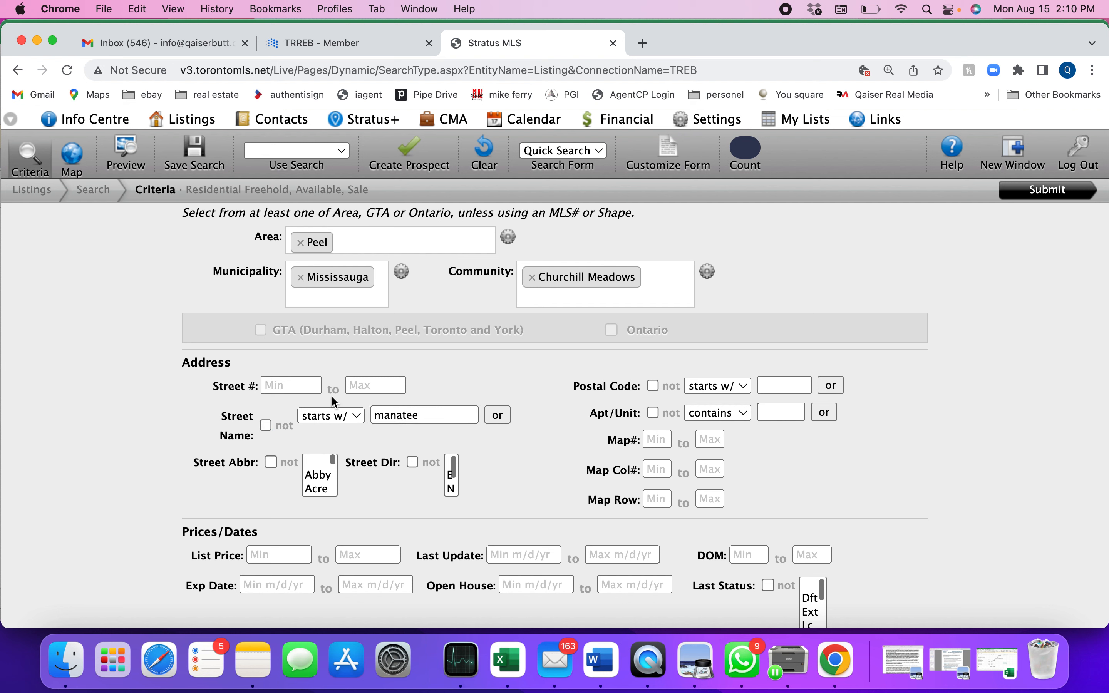
double_click(429, 415)
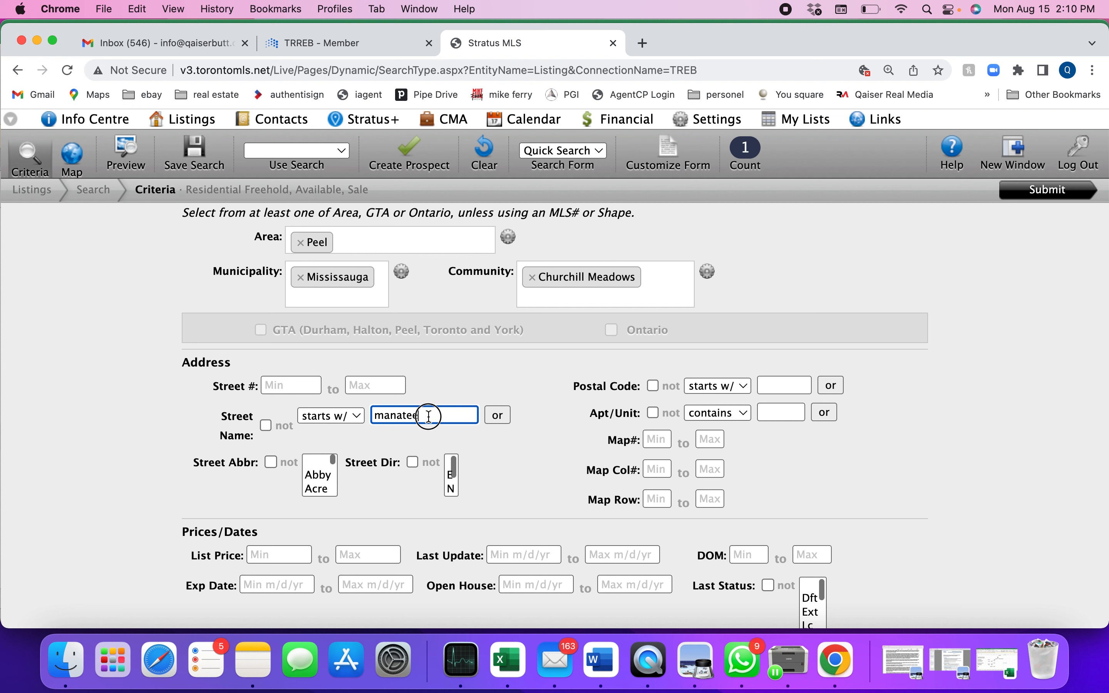
key(BackSpace)
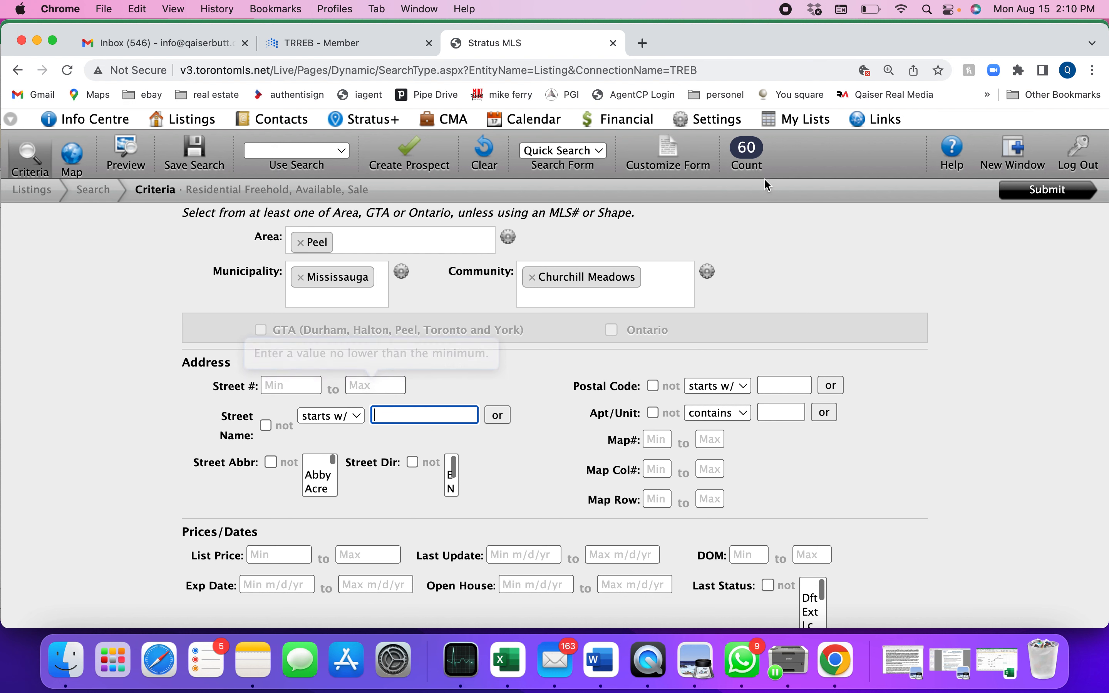
Step: Repeat the "manatee" street name comparison with exclusion on and off, and empty the street name
click(266, 425)
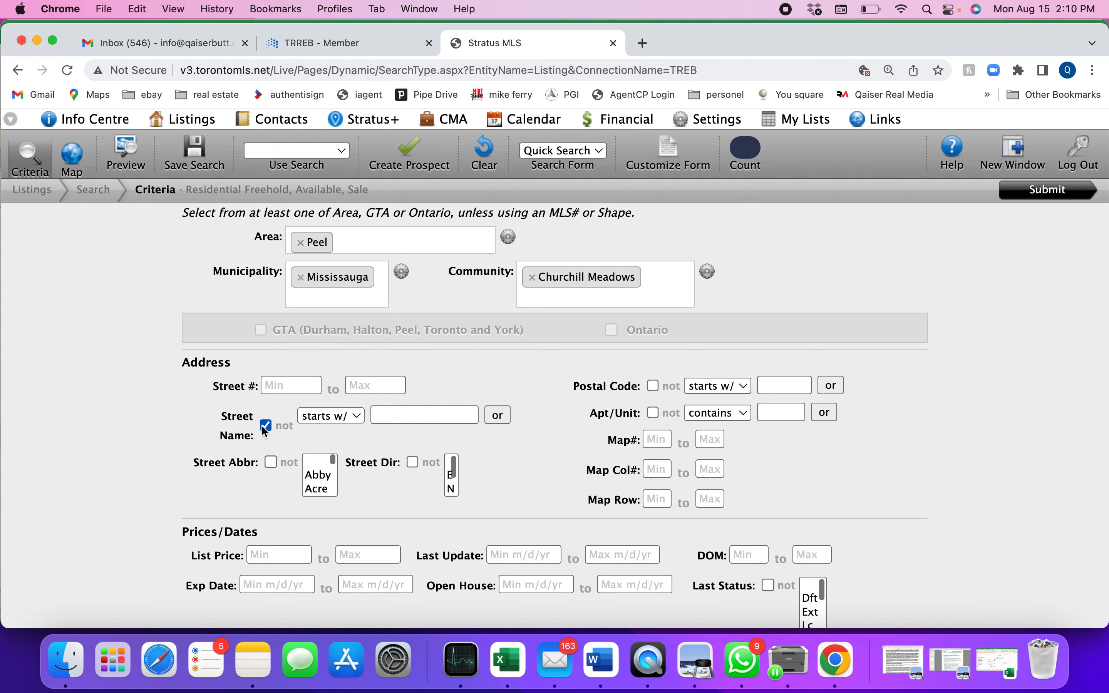
click(413, 415)
text(m)
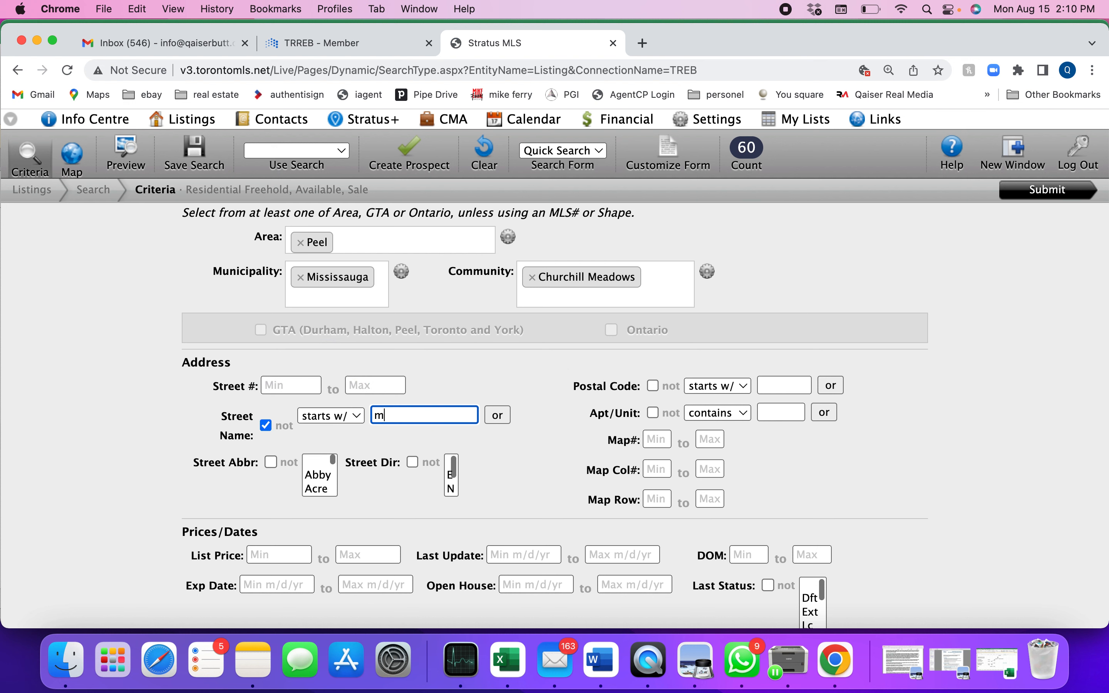
text(anatee)
click(267, 426)
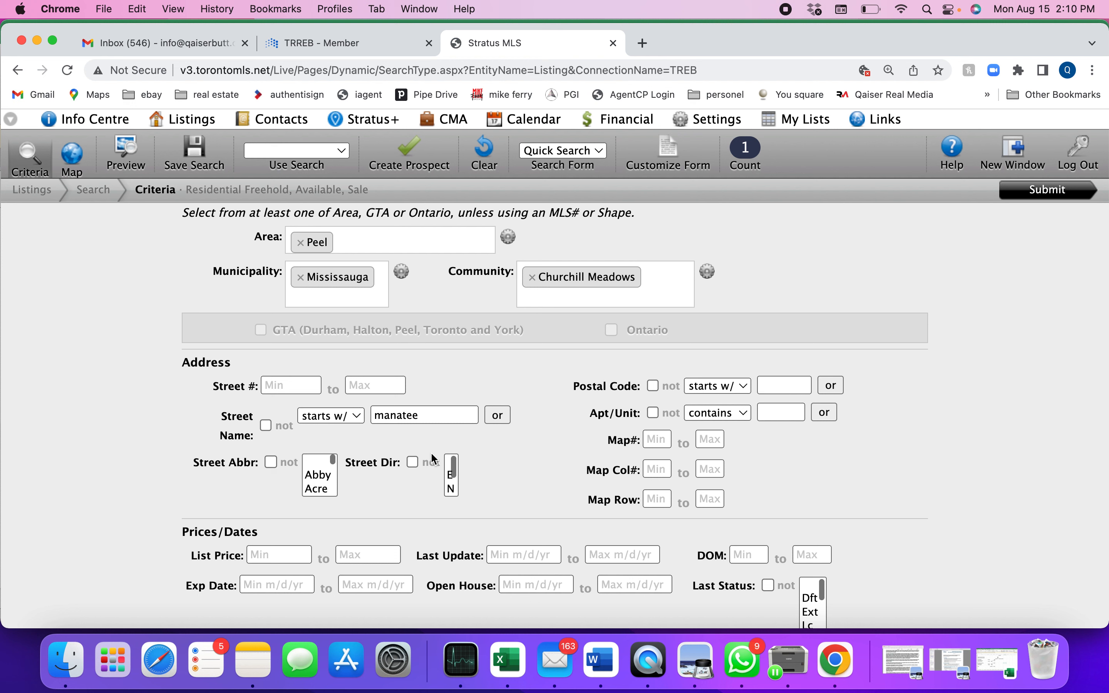
double_click(422, 415)
key(BackSpace)
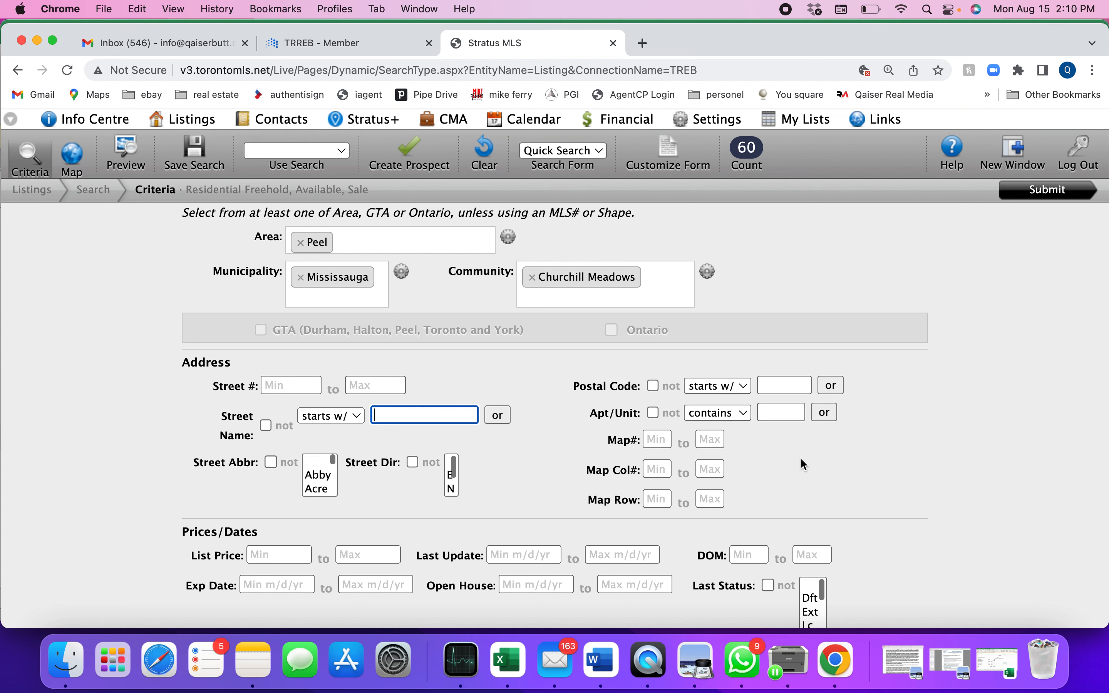
Step: Limit the list price to a range from 500000 to 1000000
scroll(884, 494, down, 2)
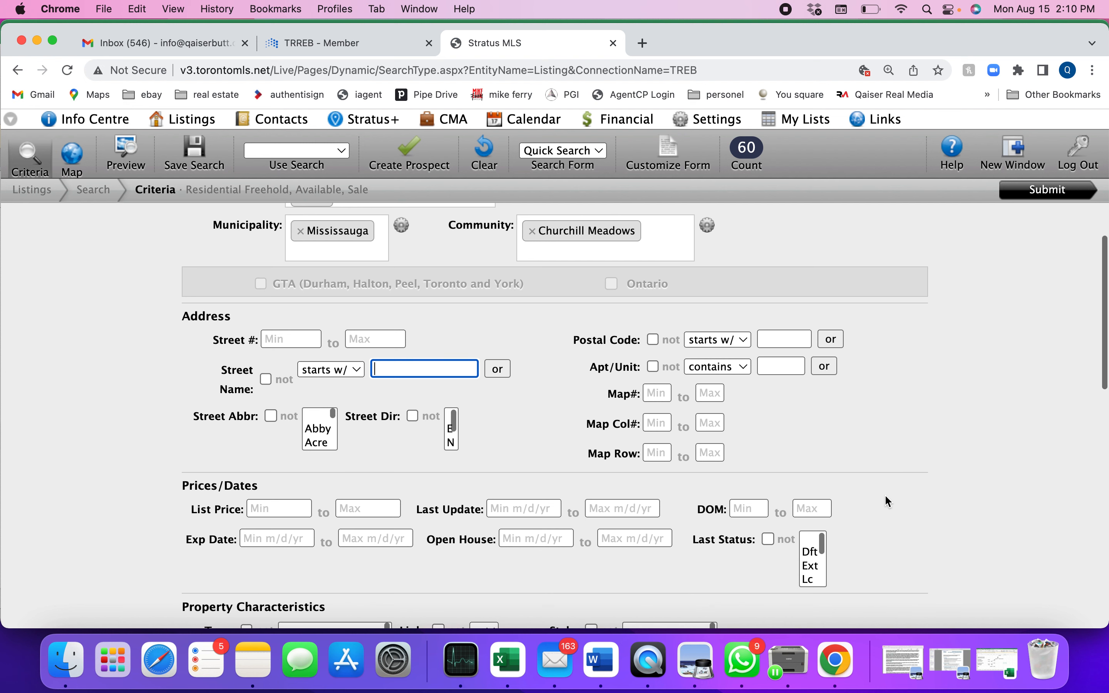
scroll(949, 481, down, 2)
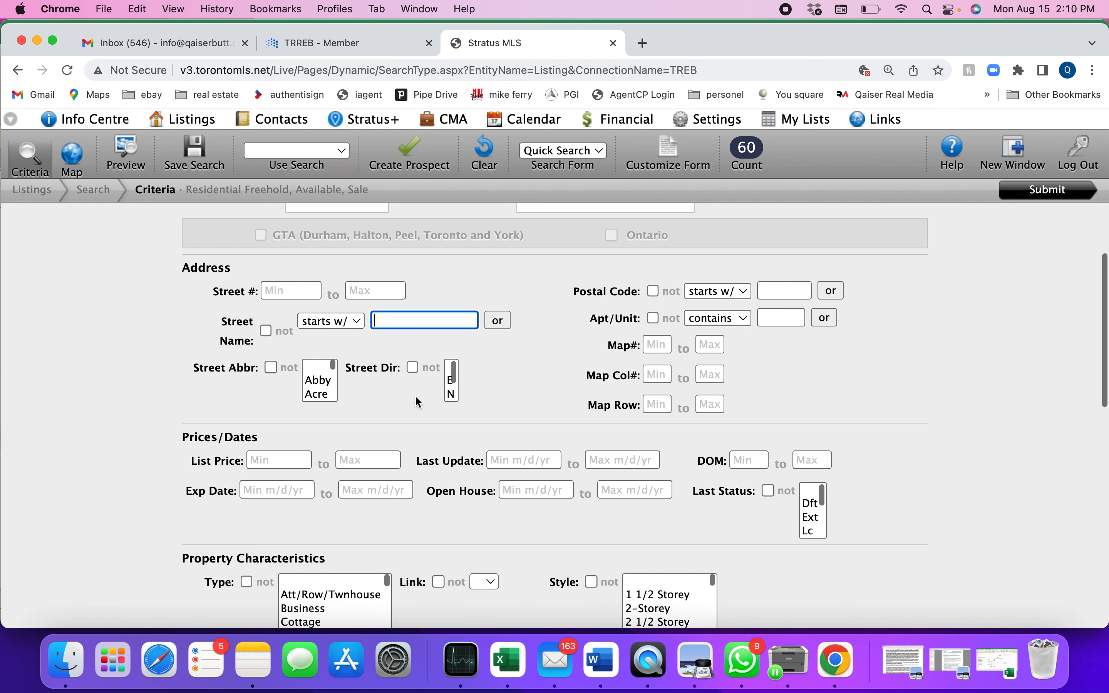
click(273, 462)
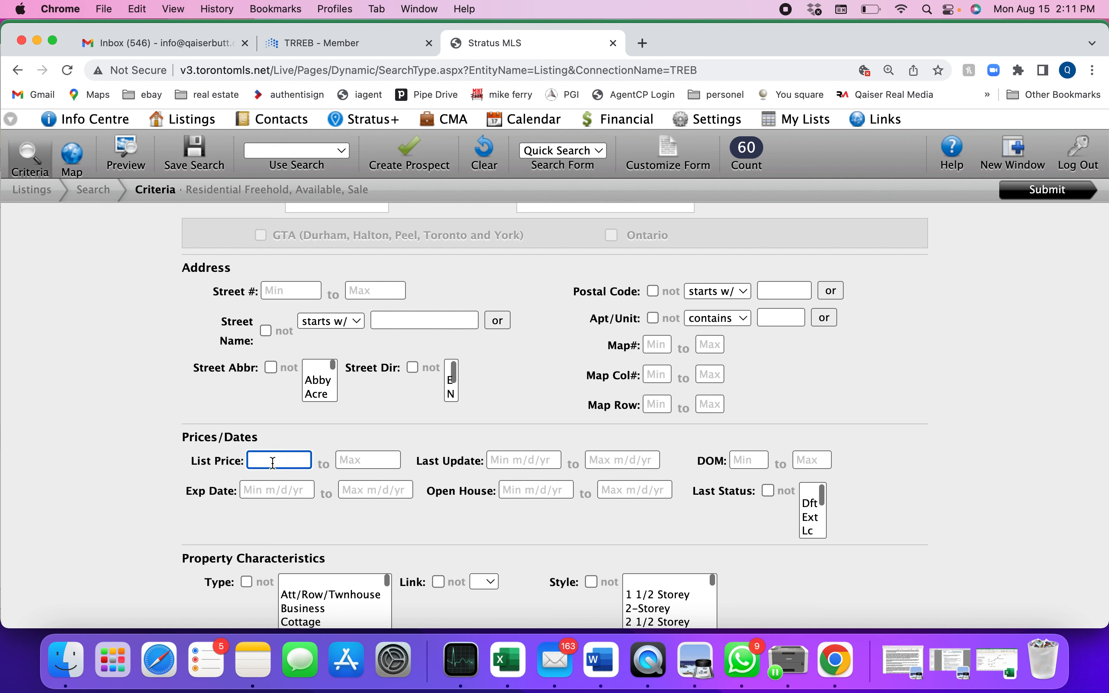
text(500000)
key(Tab)
text(1000)
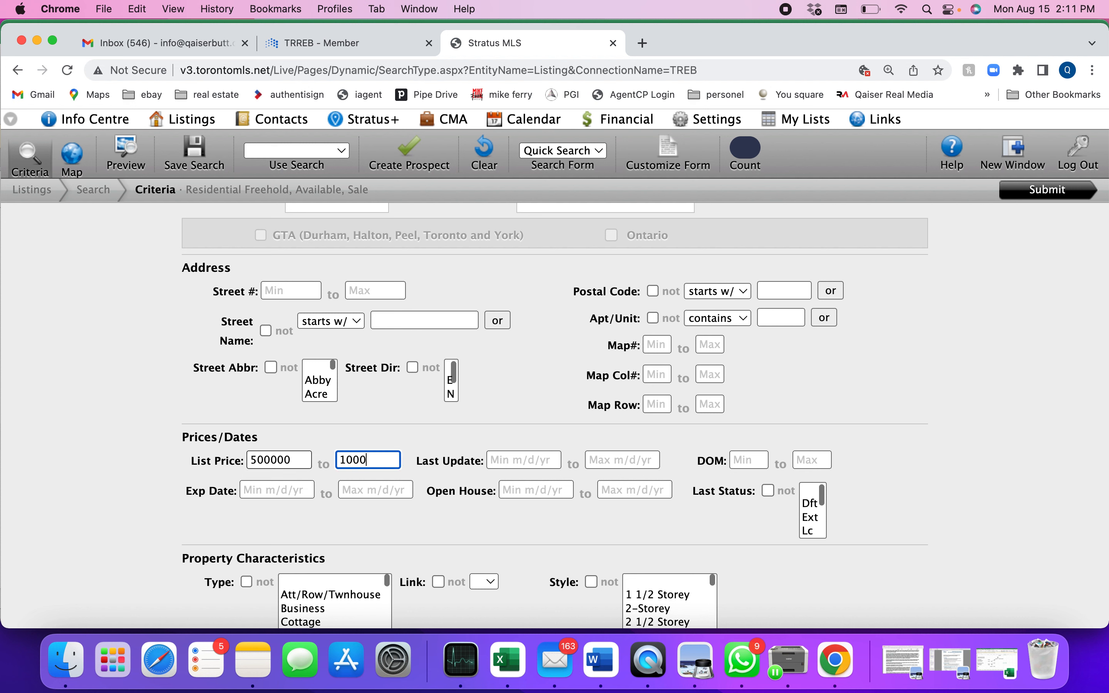
text(000)
Step: Clear the minimum and maximum list price from the criteria
key(BackSpace)
key(BackSpace)
key(BackSpace)
key(BackSpace)
key(BackSpace)
key(BackSpace)
key(BackSpace)
key(shift+Tab)
key(BackSpace)
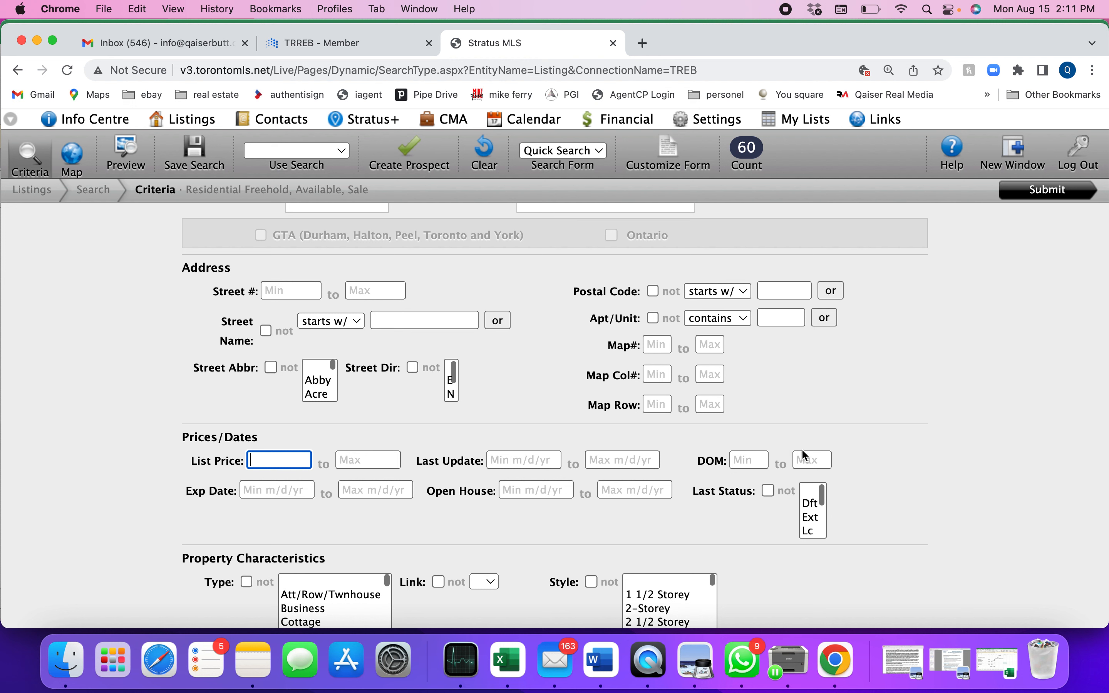
Step: Limit the days on market (DOM) to a maximum of 3
click(700, 467)
click(821, 462)
text(3)
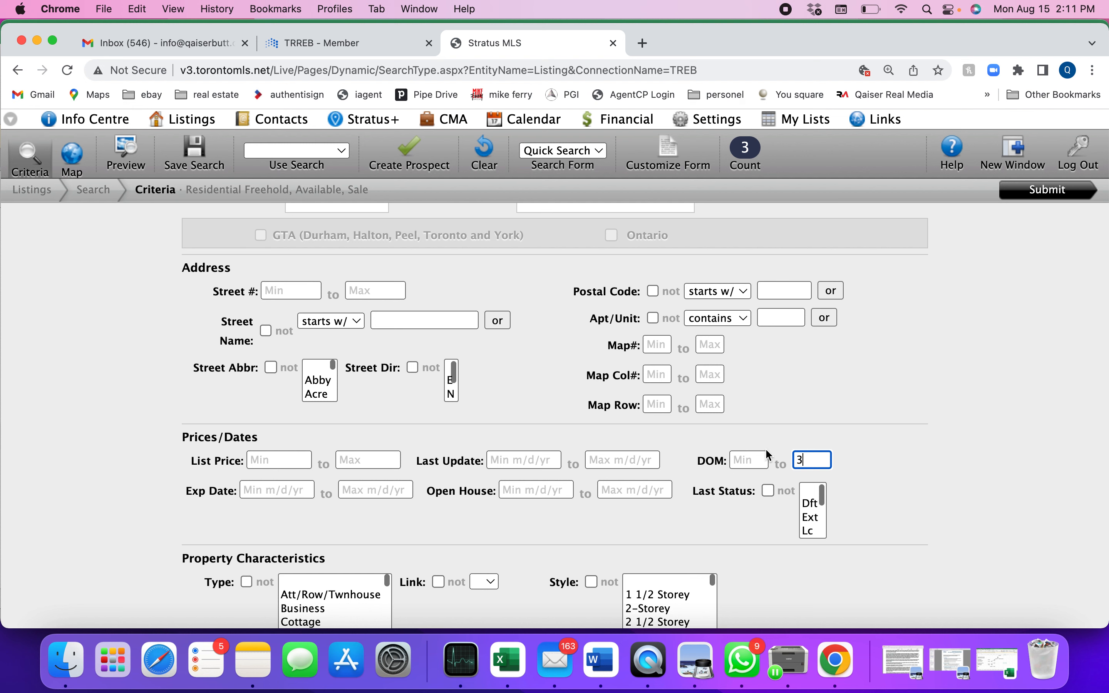
Step: Clear the maximum days on market and go to its minimum value
click(767, 458)
key(BackSpace)
click(741, 461)
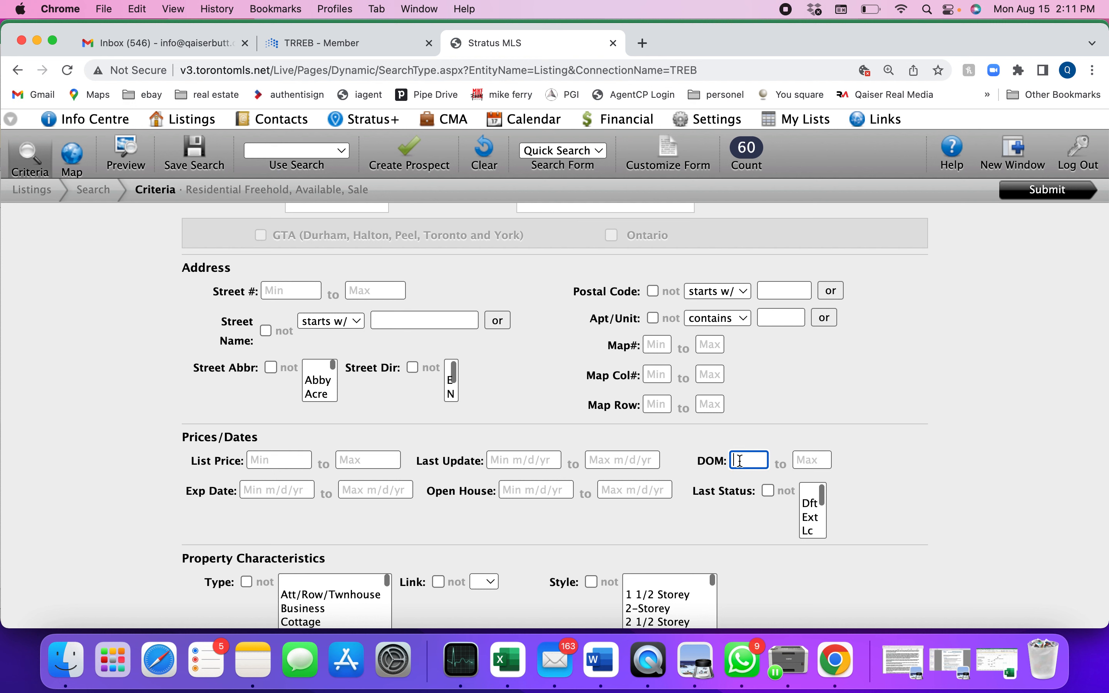
Step: Set the minimum days on market (DOM) to 15 and clear it again
text(15)
double_click(754, 460)
key(BackSpace)
Step: Filter the last status by Ext, by New and finally by Sc
scroll(757, 540, down, 2)
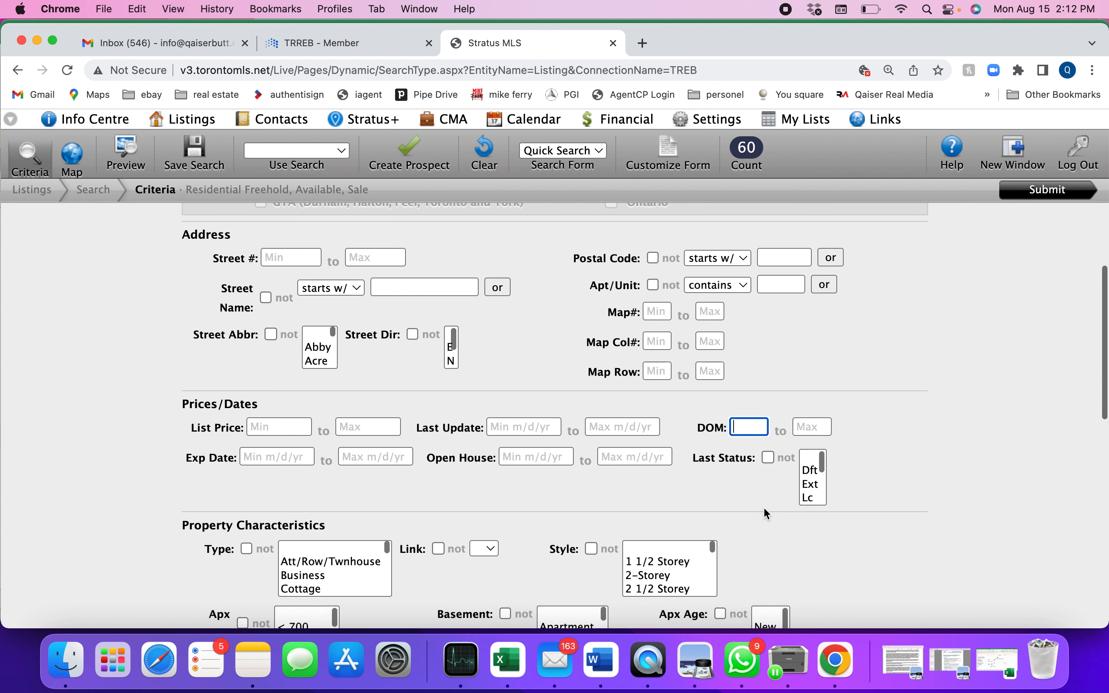
scroll(764, 506, down, 2)
click(816, 460)
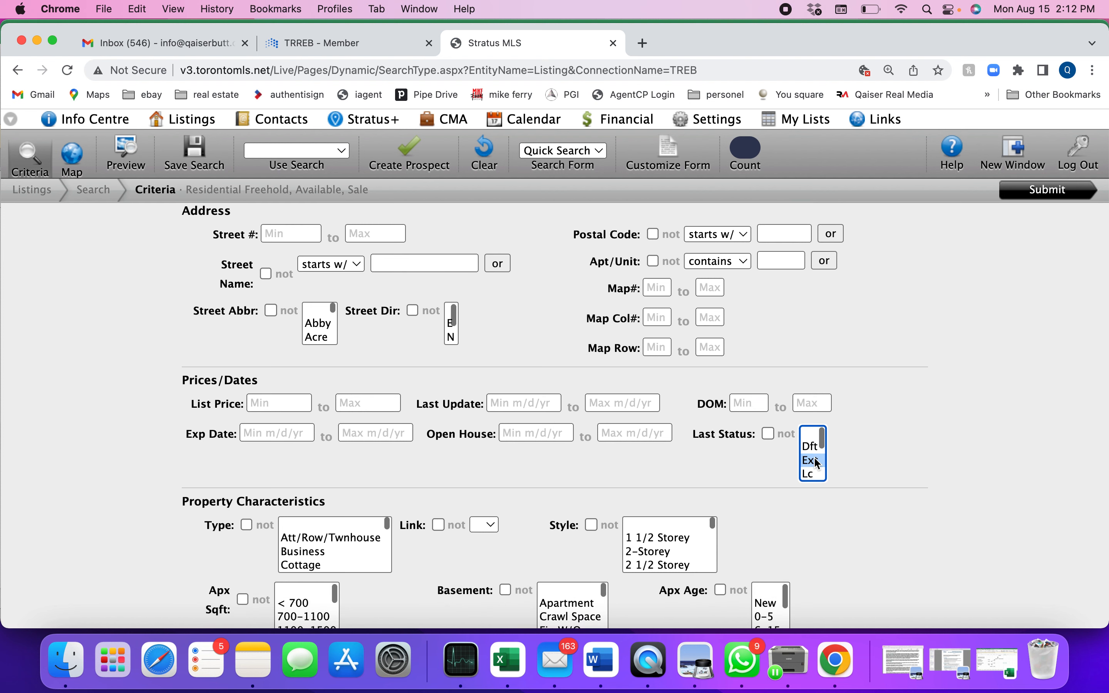
key(Down)
key(Down)
key(Down)
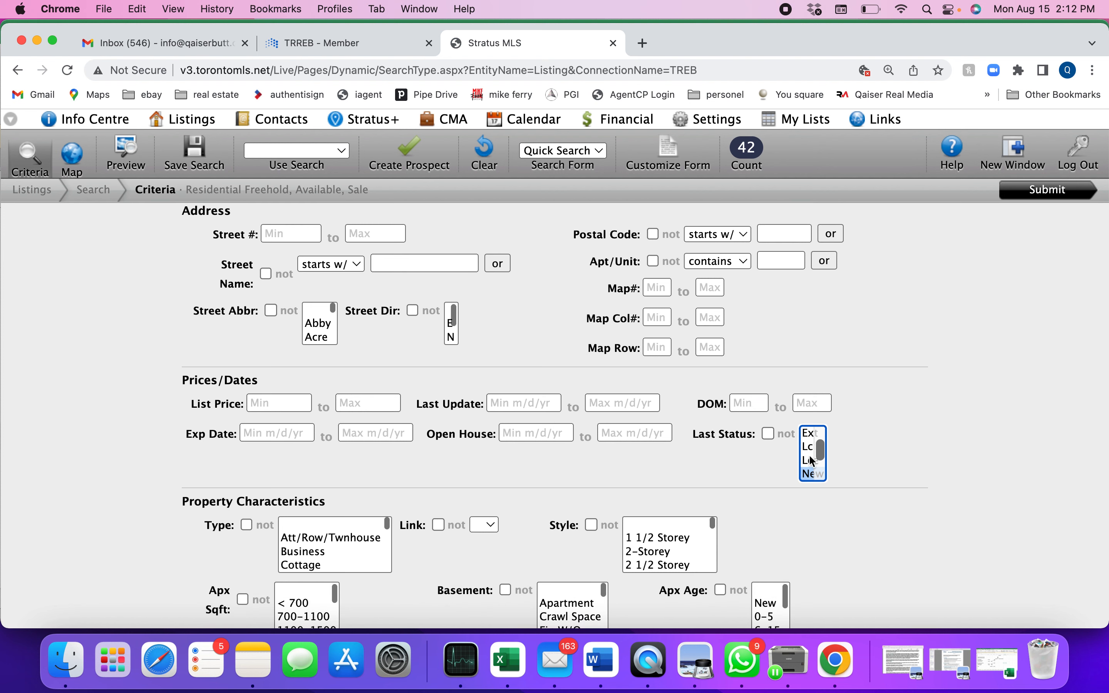
scroll(807, 455, down, 2)
click(808, 460)
click(808, 473)
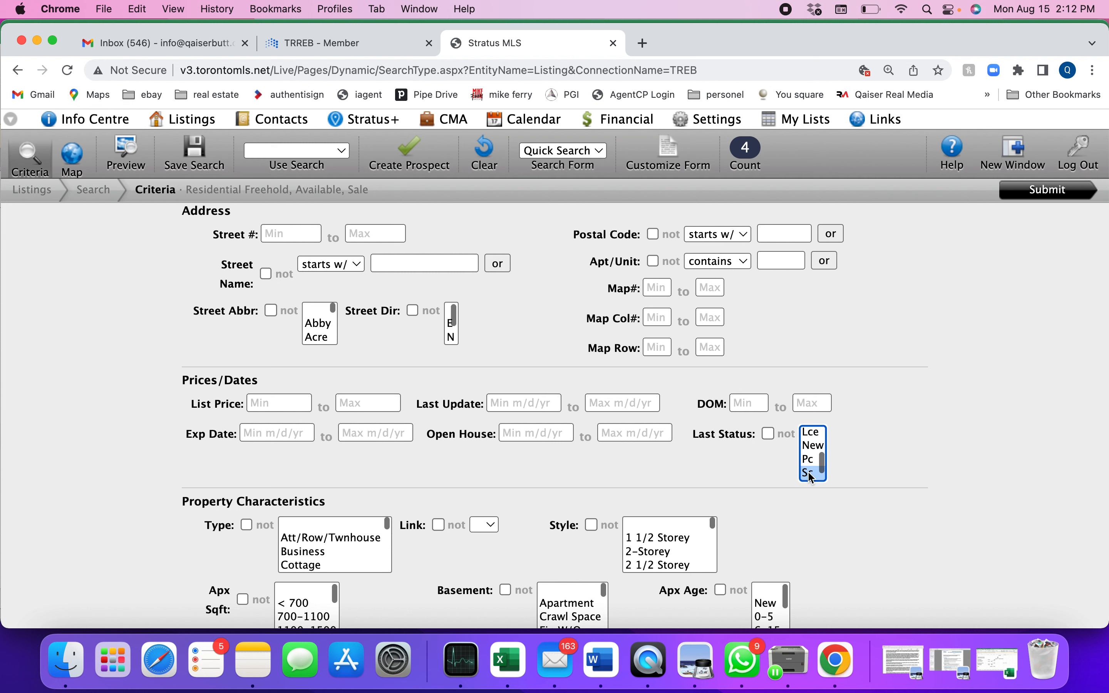
Step: Switch the exclusion of last status Sc on and off again, and reset the last status to blank
click(767, 435)
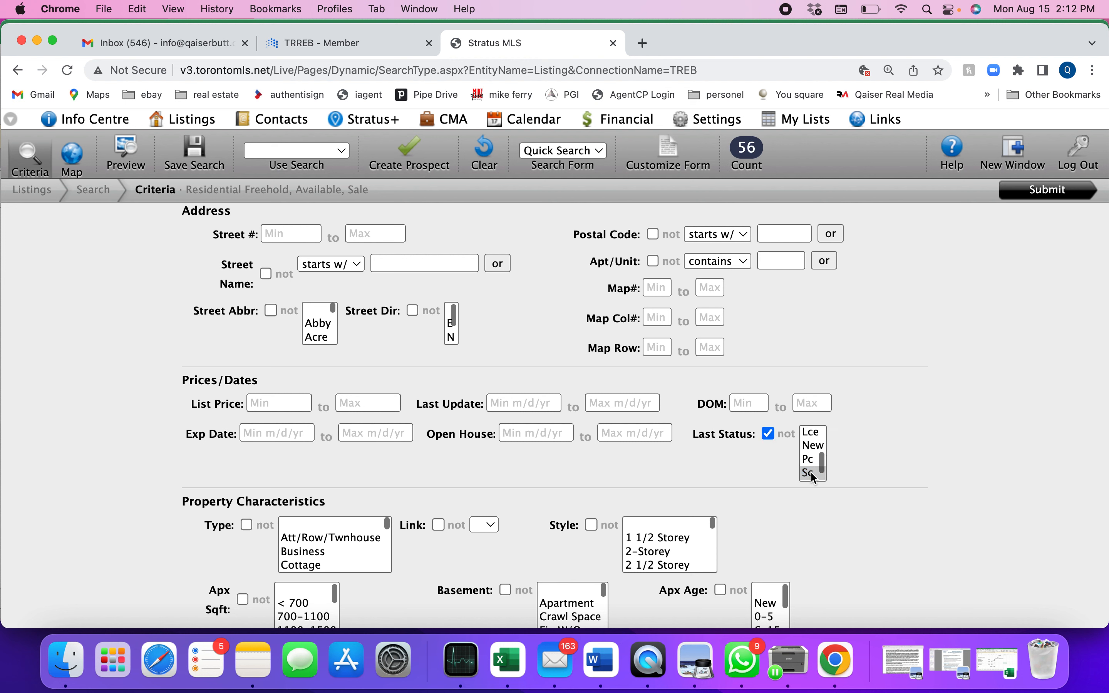
click(769, 435)
scroll(813, 454, up, 3)
click(811, 432)
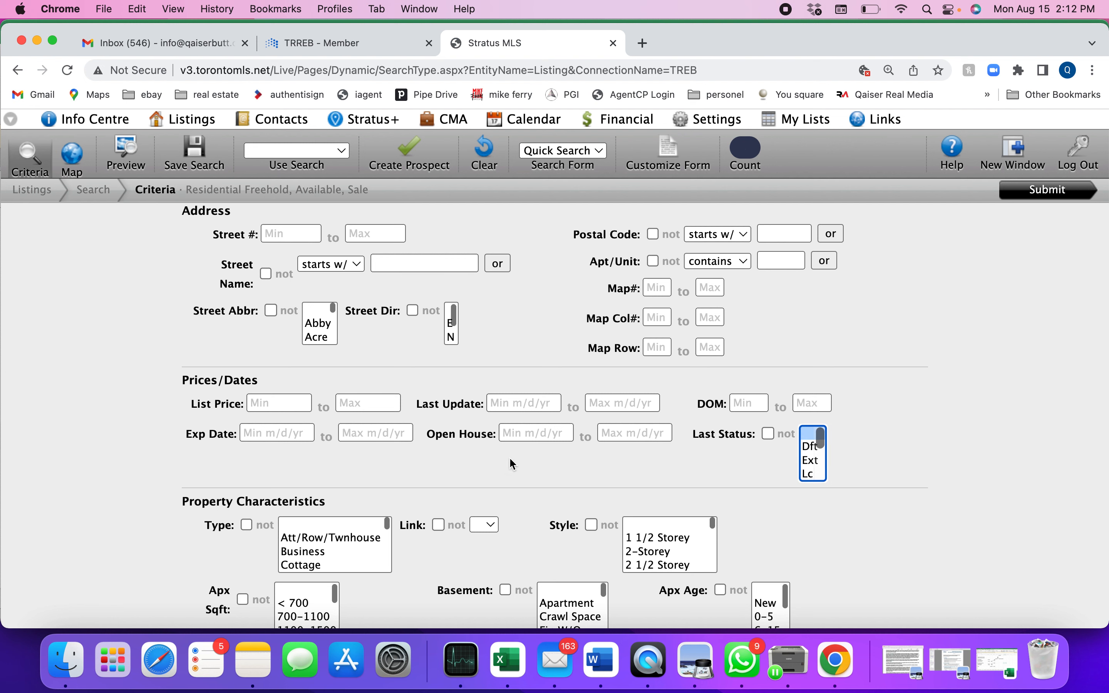
Step: Filter the property type by Att/Row/Twnhouse, replace it with Detached, and look through the remaining types
scroll(513, 464, down, 5)
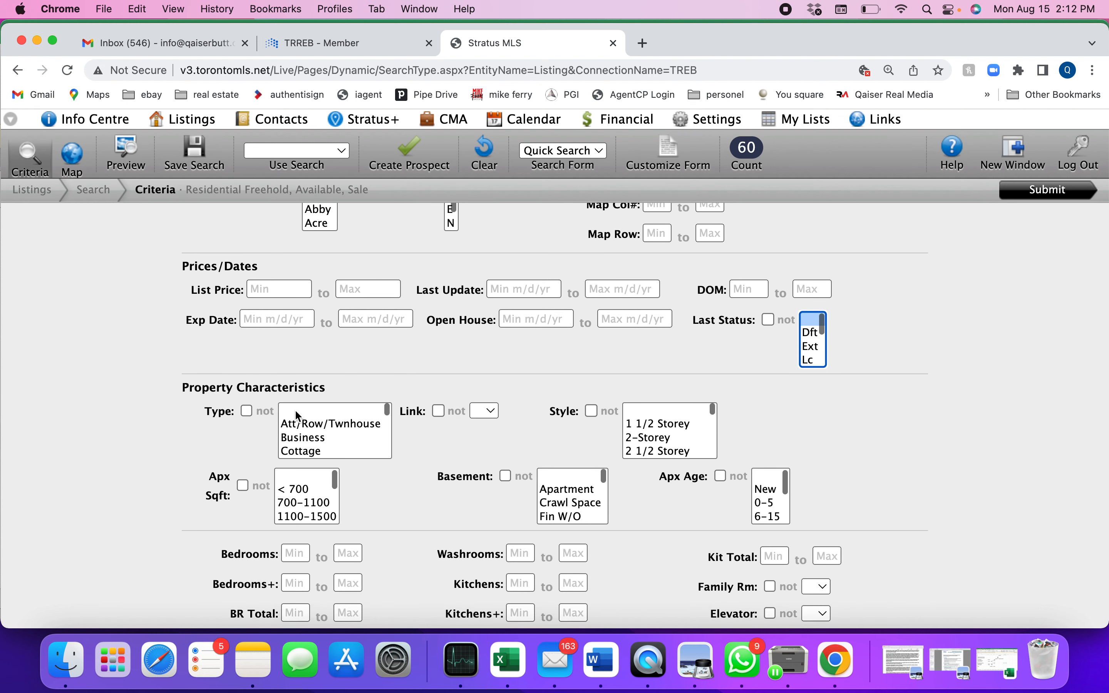
click(323, 427)
scroll(324, 429, down, 1)
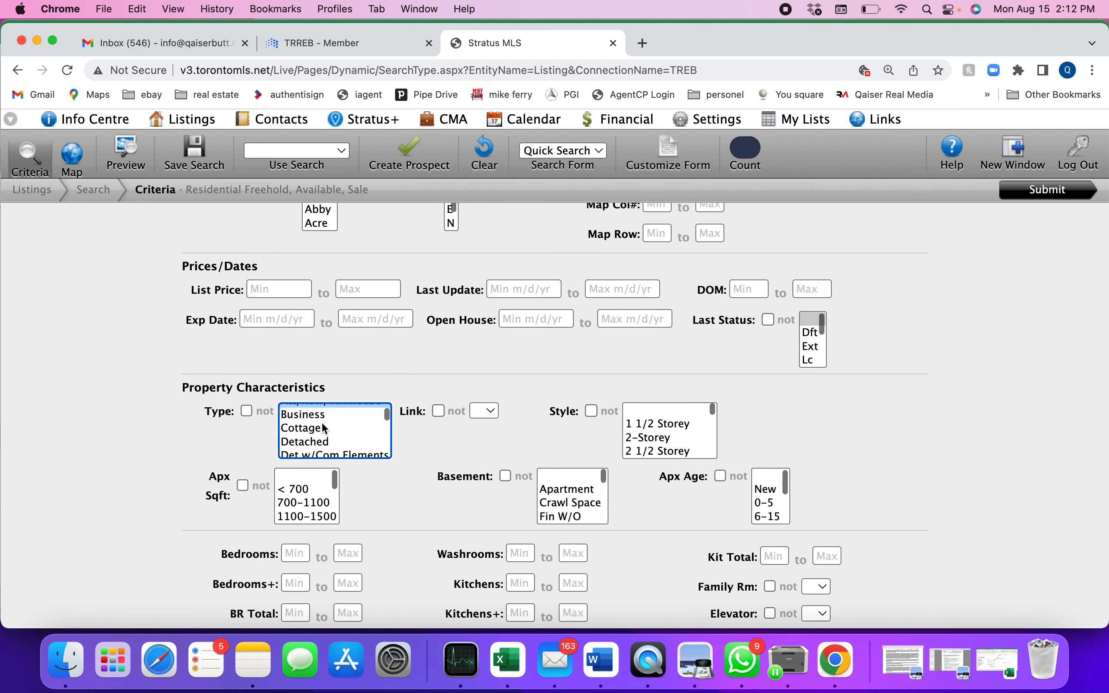
click(320, 440)
scroll(320, 440, down, 5)
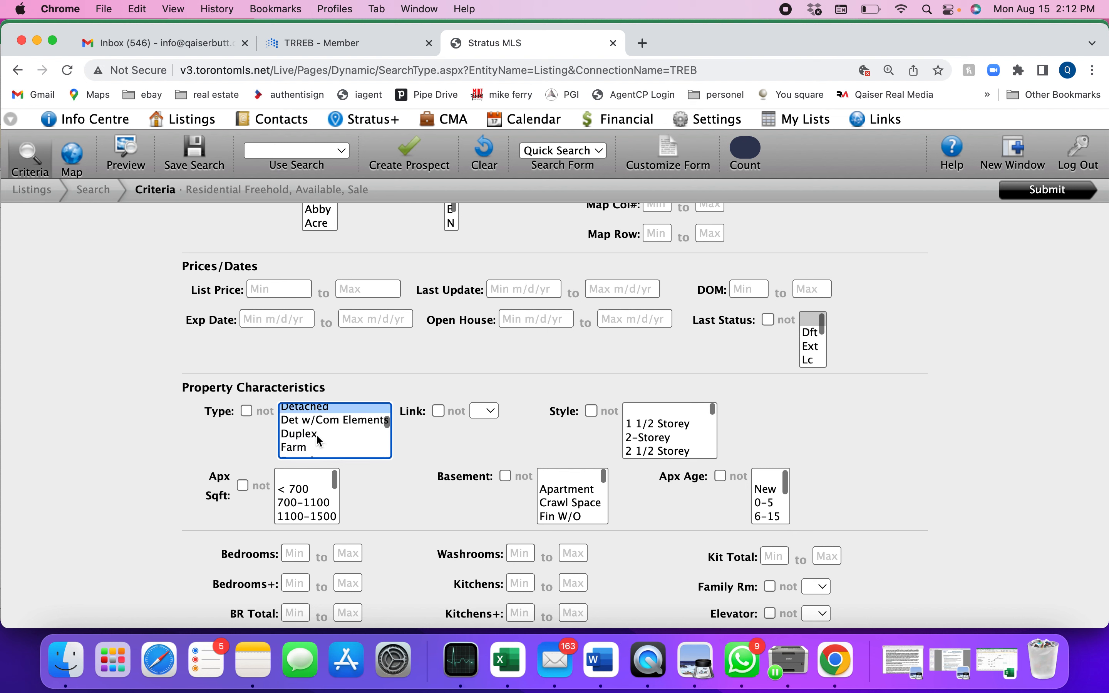
scroll(319, 440, down, 2)
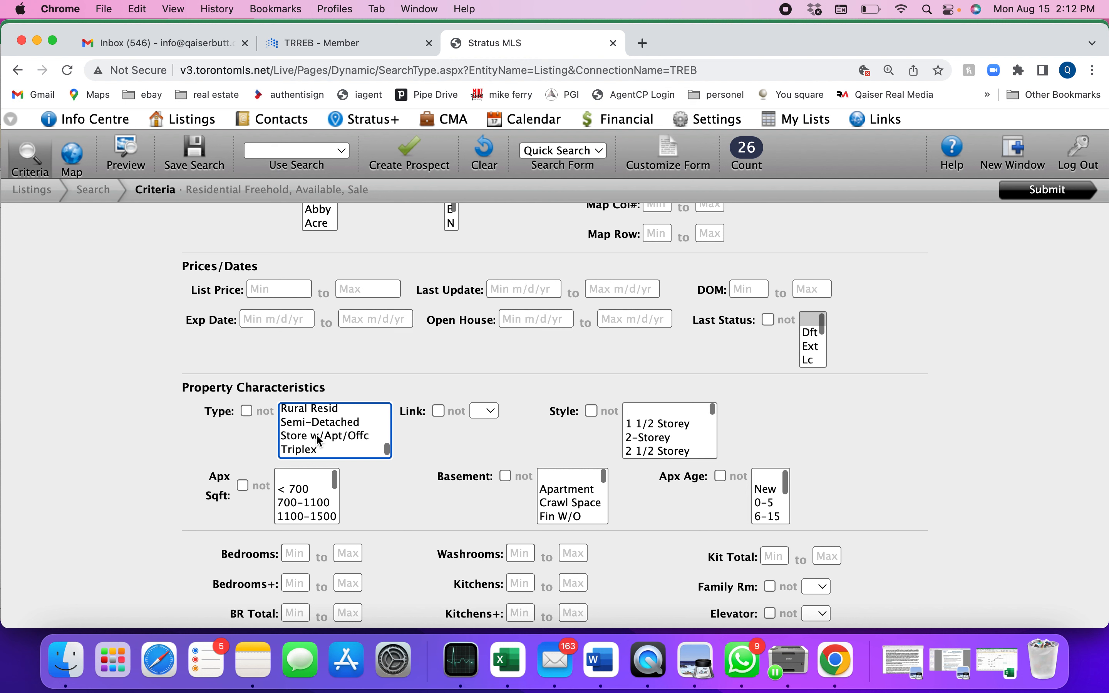
scroll(320, 440, up, 9)
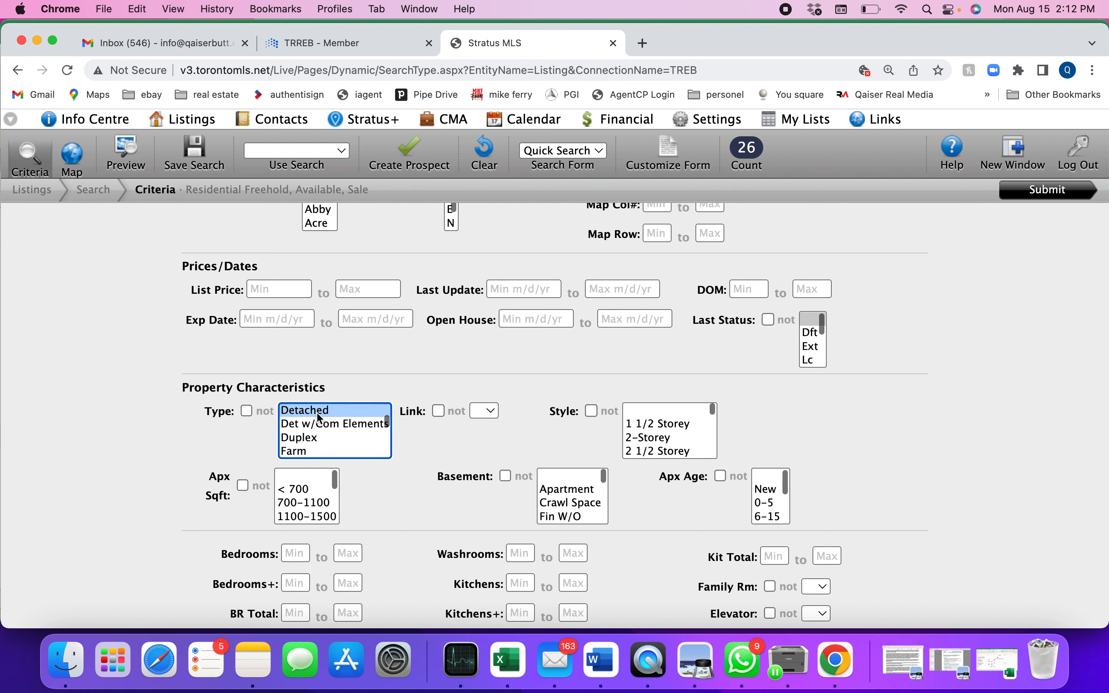
Step: Add Fourplex and Semi-Detached to the Detached selection in the property type
scroll(317, 433, down, 2)
scroll(315, 428, down, 2)
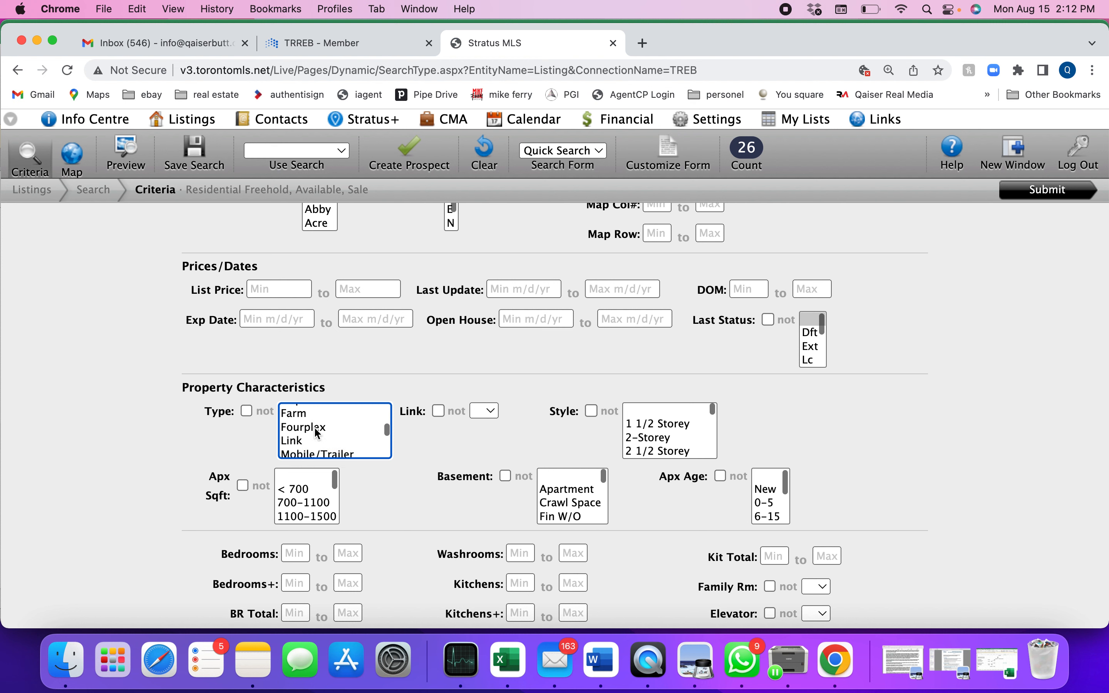
click(315, 429)
scroll(315, 429, down, 1)
scroll(317, 433, down, 5)
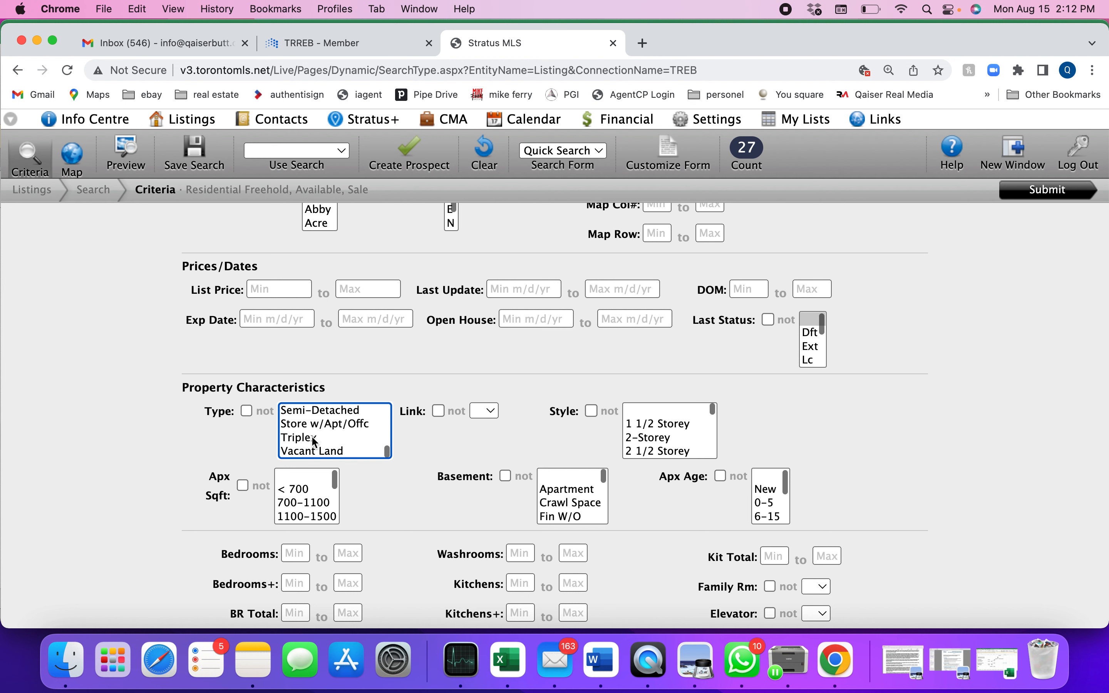
scroll(319, 438, up, 2)
click(320, 440)
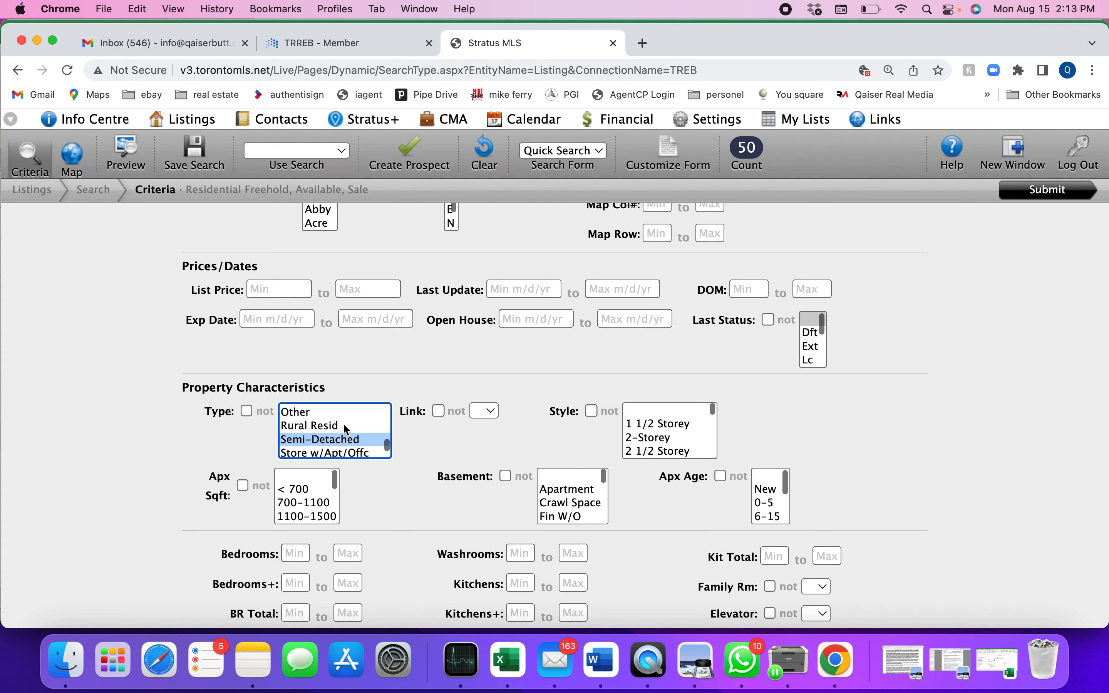
scroll(345, 426, up, 5)
scroll(346, 429, up, 2)
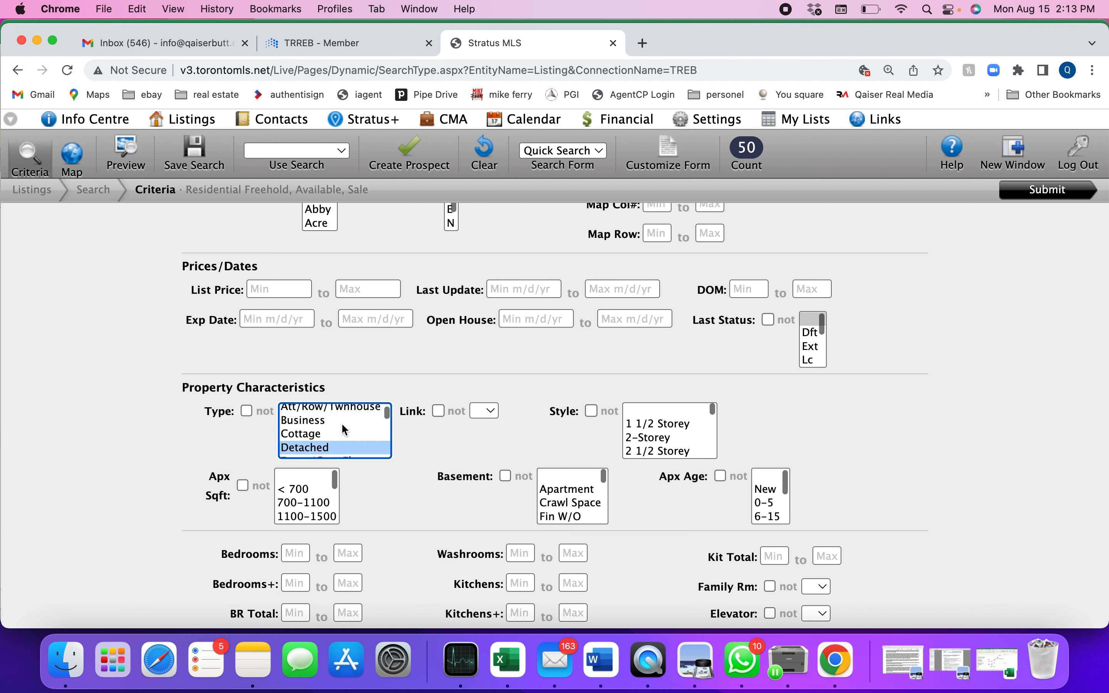
Step: Exclude the selected property types, reduce the selection to Detached, and turn the exclusion off again
click(246, 411)
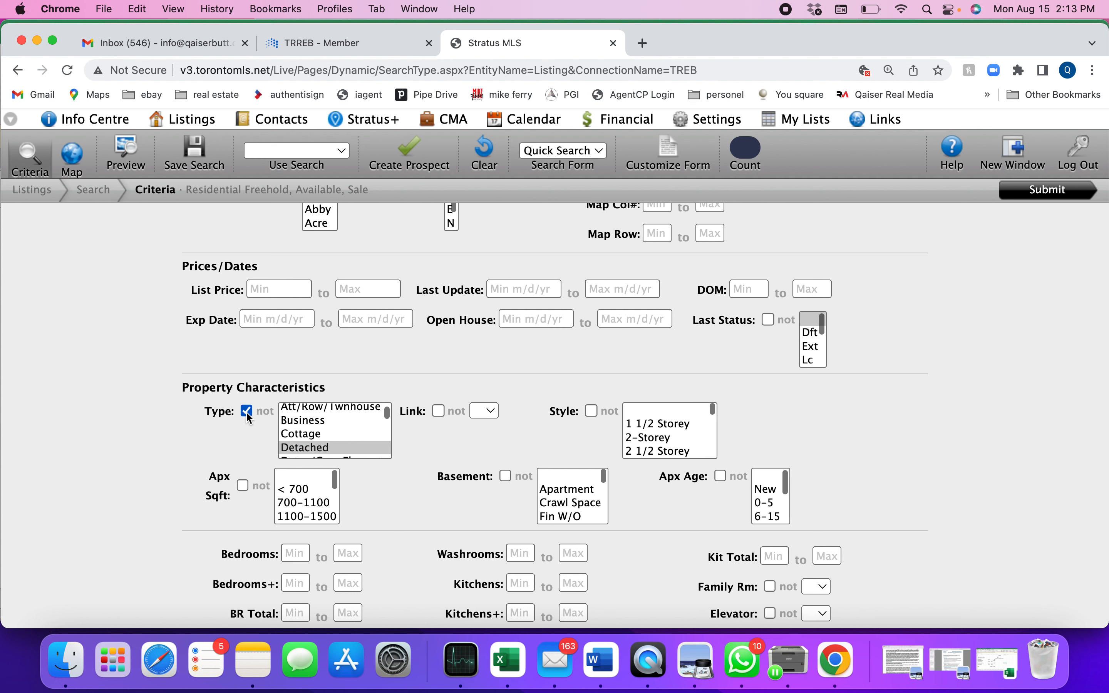
click(315, 449)
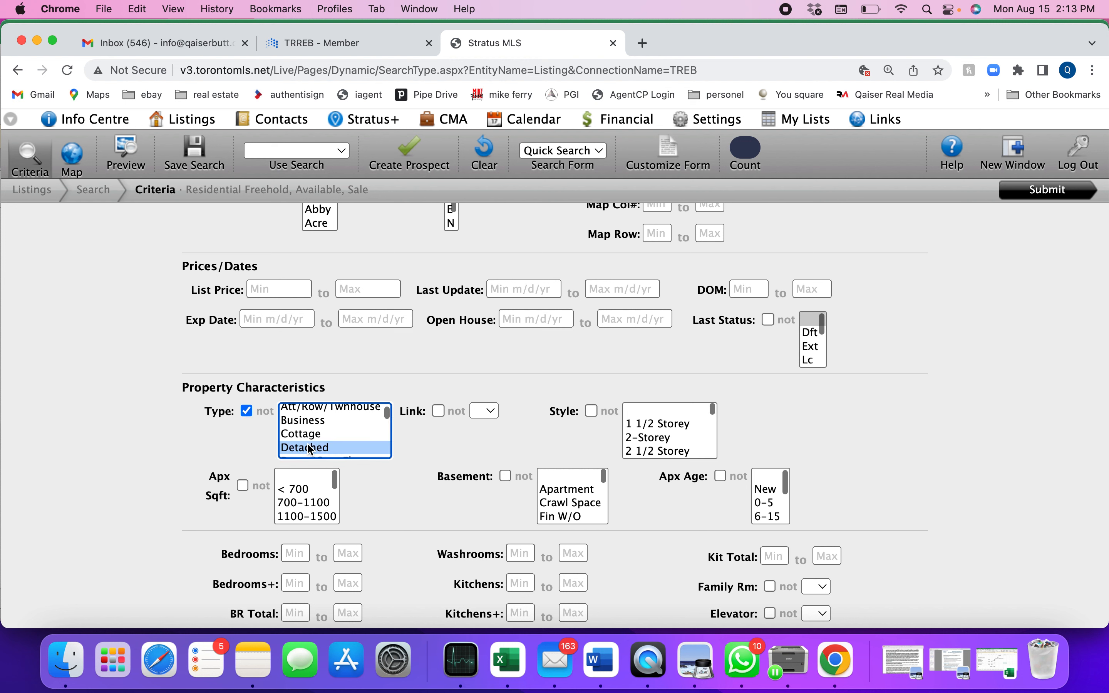
click(247, 411)
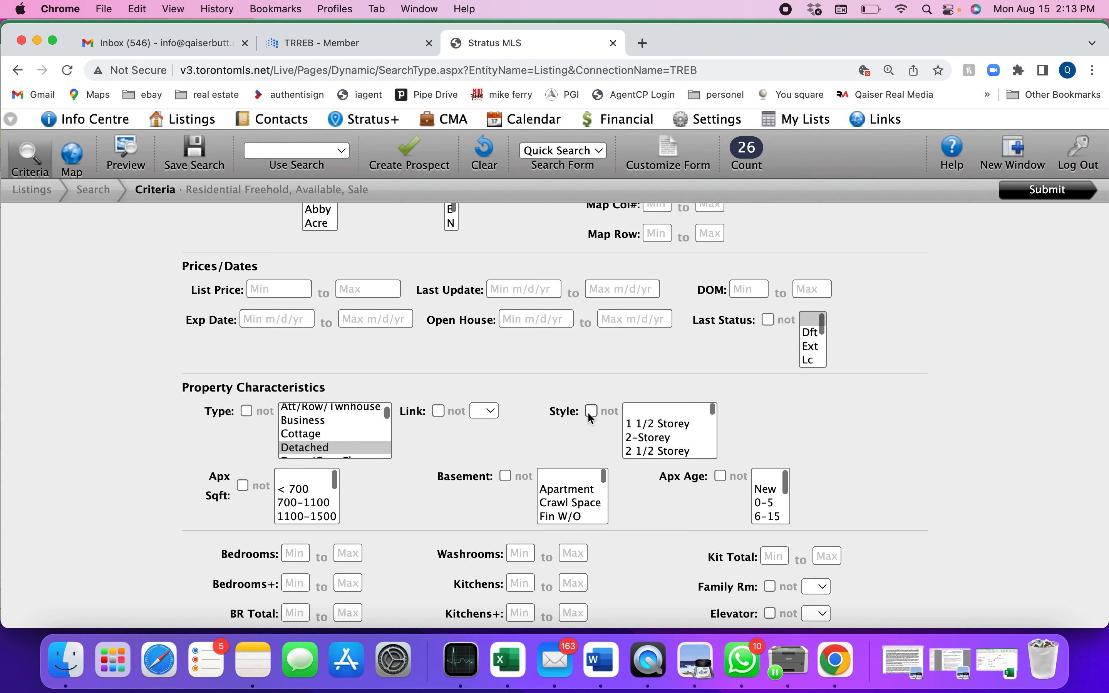
Step: Filter the style by 3-Storey and by 2-Storey, and reset it to blank
scroll(663, 441, down, 2)
click(664, 441)
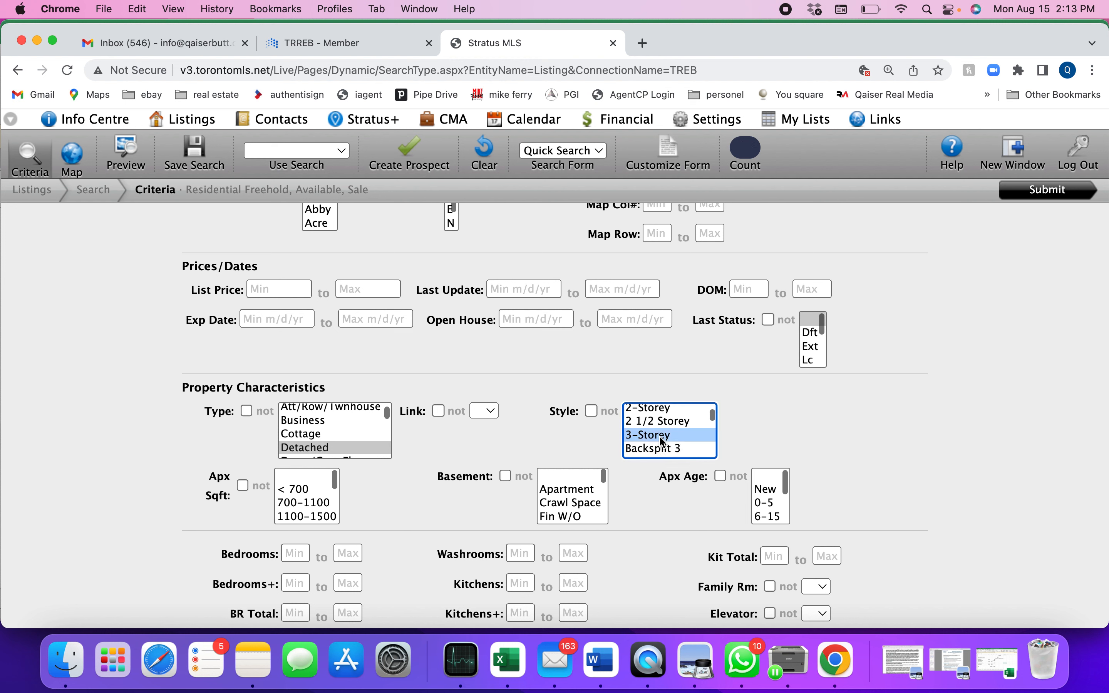
scroll(663, 441, up, 1)
click(663, 441)
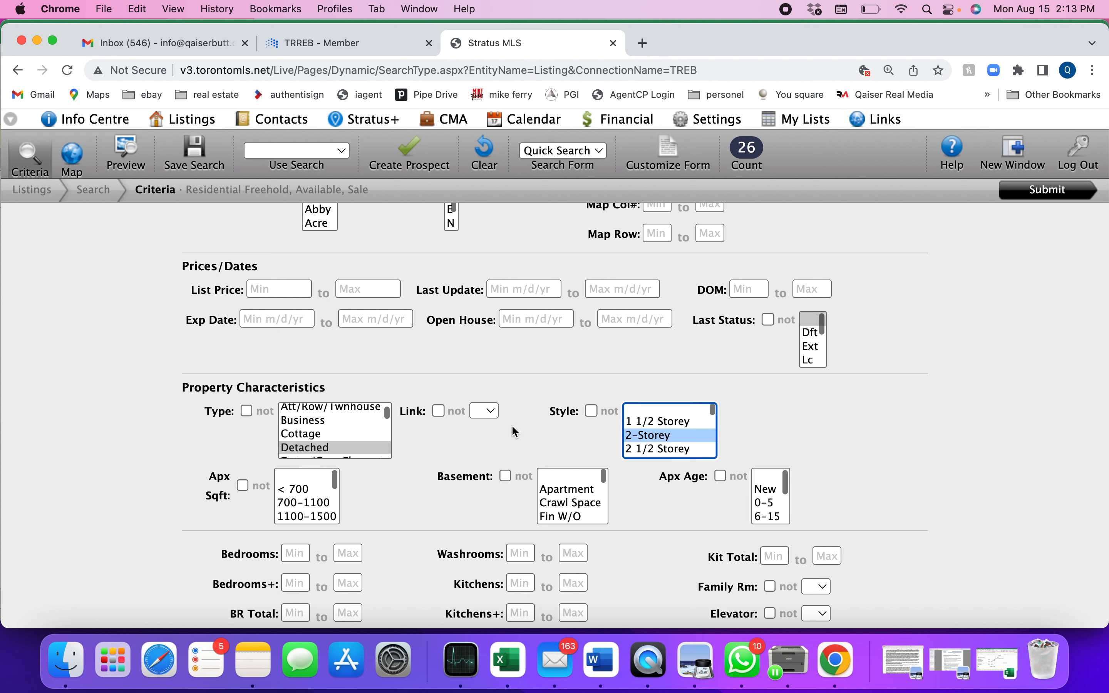
click(663, 412)
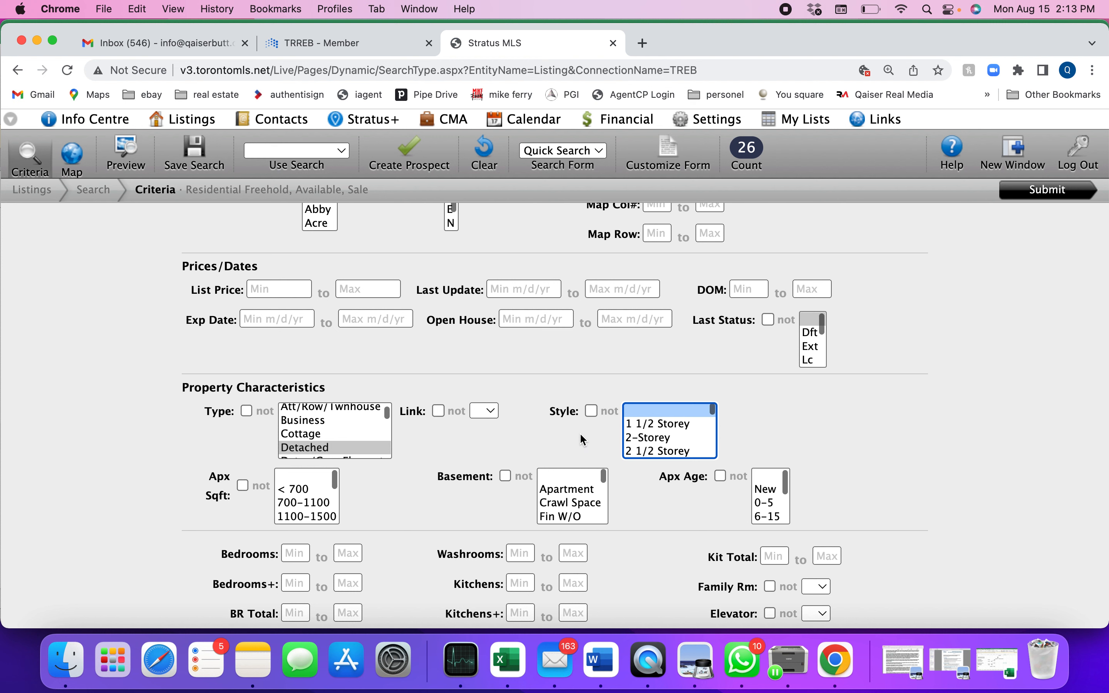
Step: Exclude the 2-Storey style and turn the exclusion off again, keeping 2-Storey selected
click(591, 416)
click(651, 438)
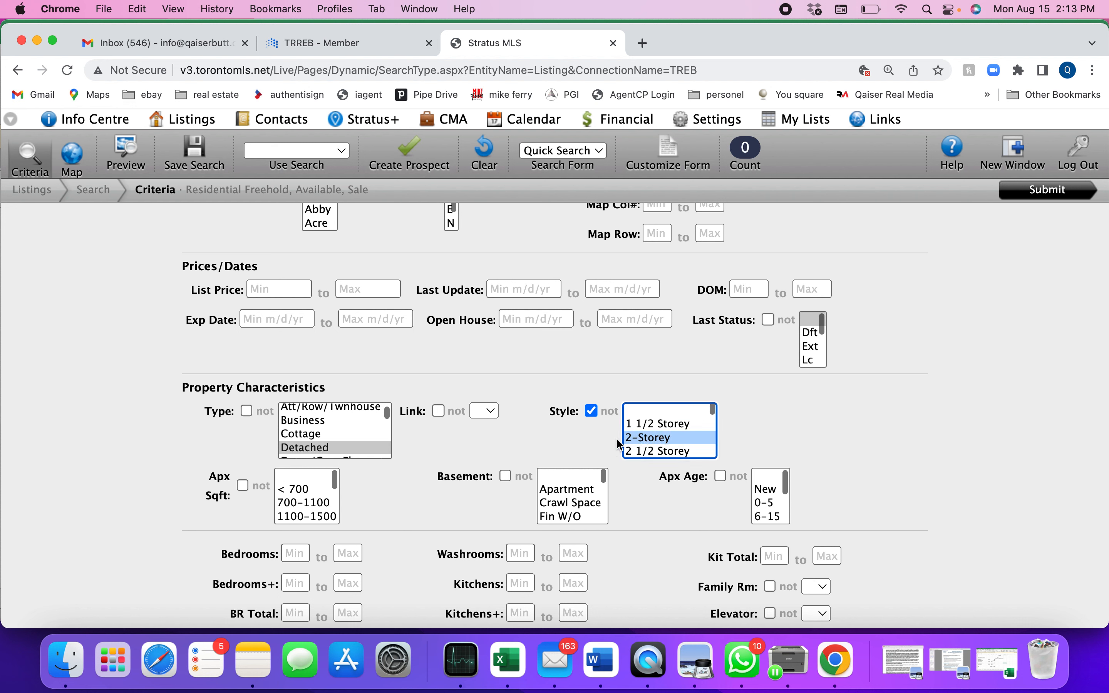
click(592, 411)
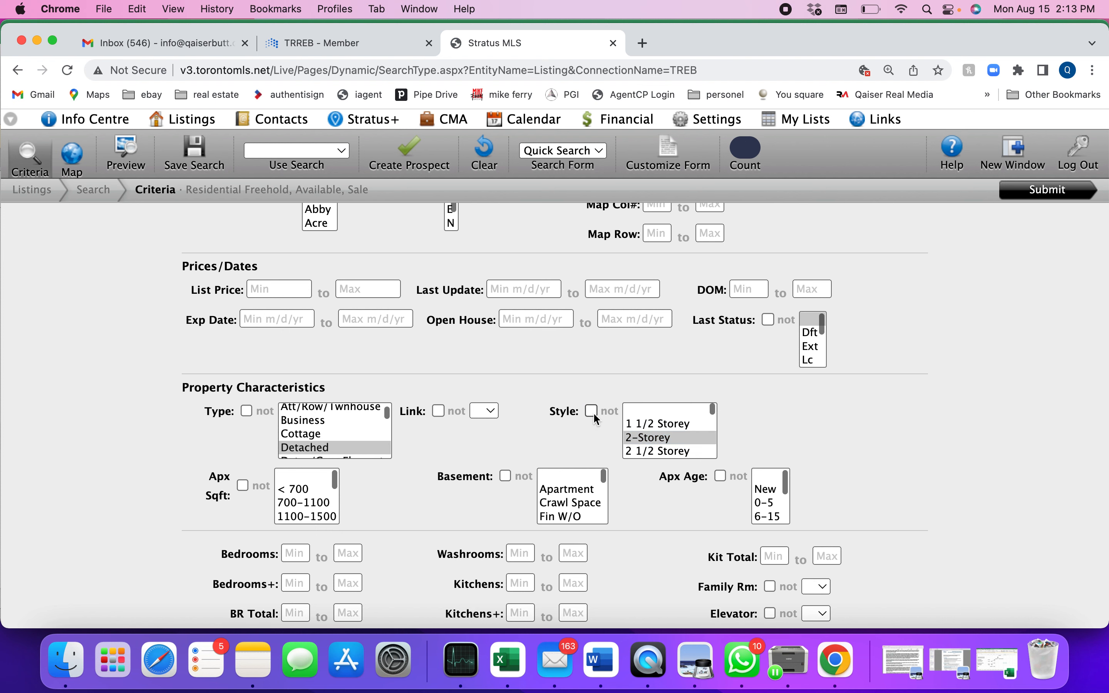
Step: Select 2000-2500 as the approximate square footage and exclude that range from the search
scroll(504, 452, down, 3)
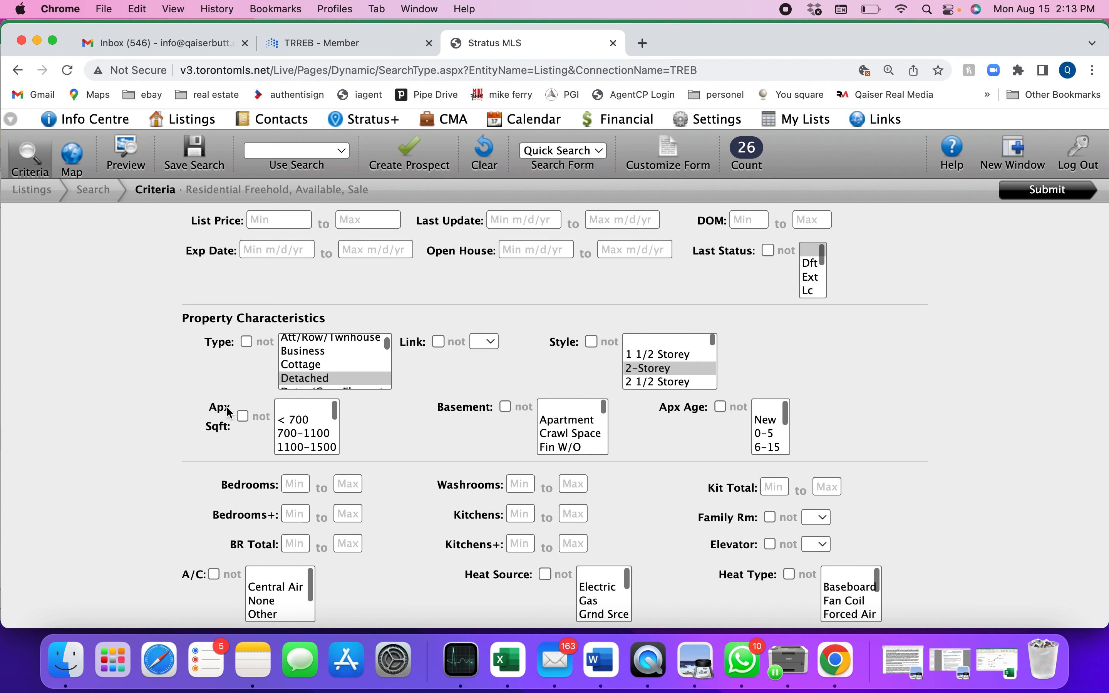
click(243, 417)
scroll(297, 422, down, 3)
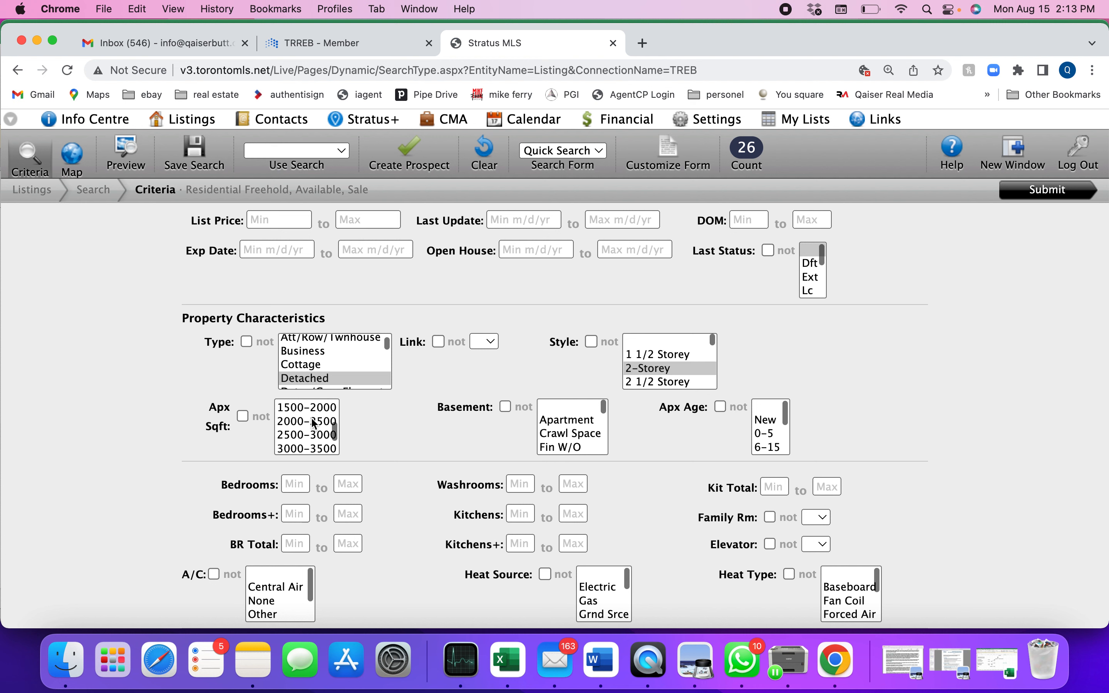
click(291, 423)
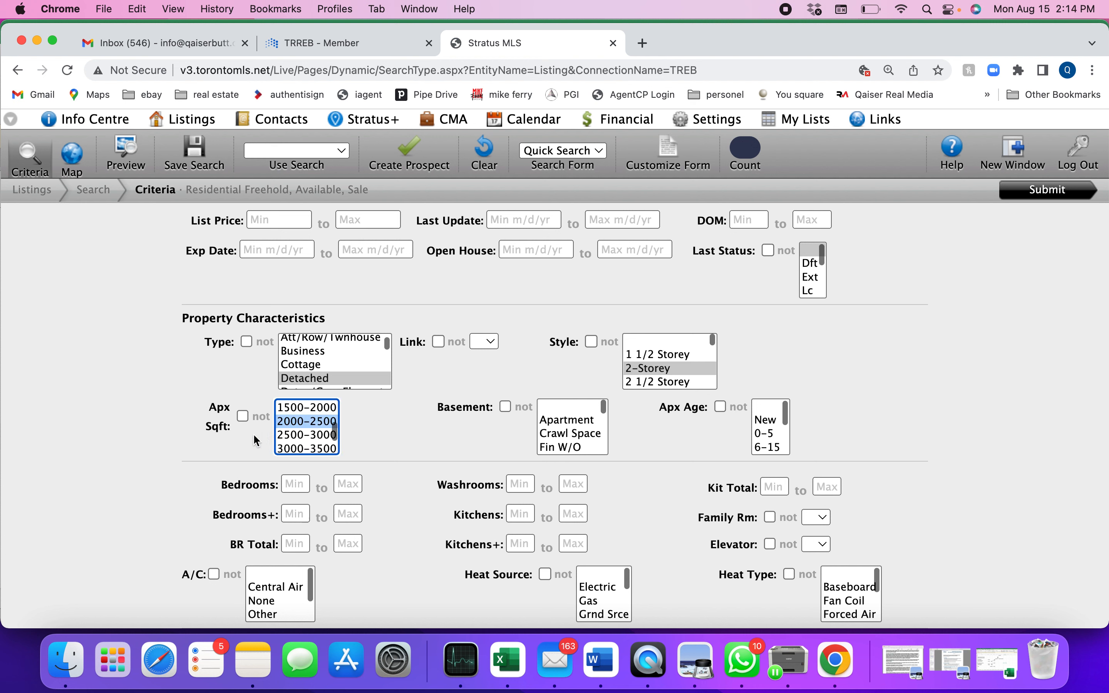
click(243, 416)
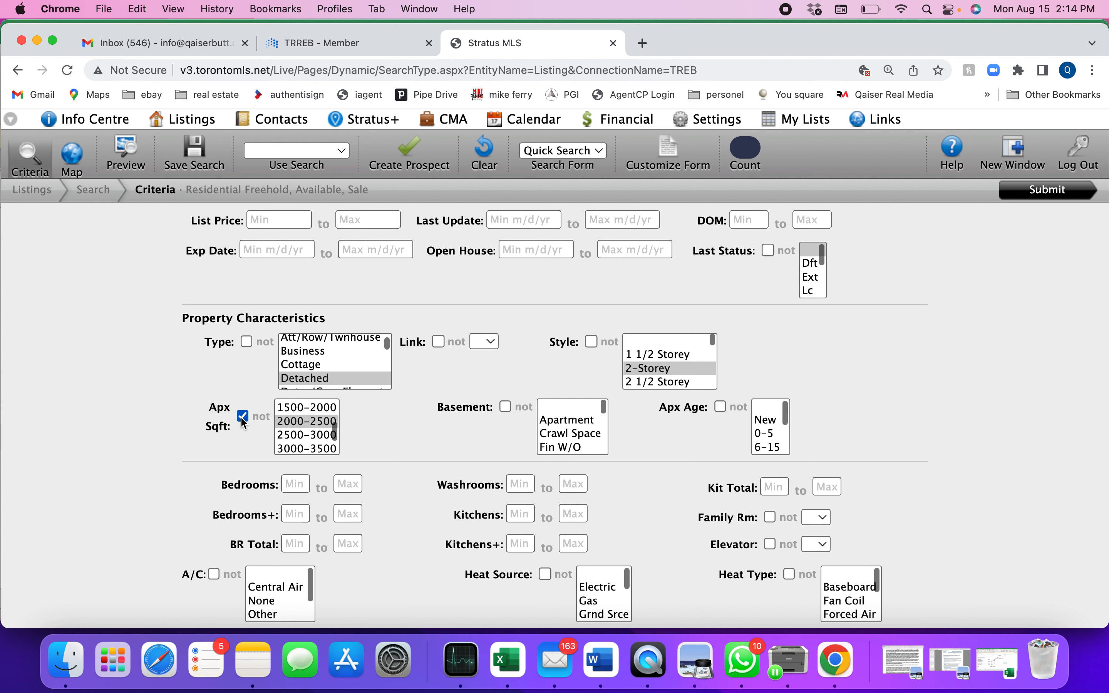
scroll(316, 443, up, 3)
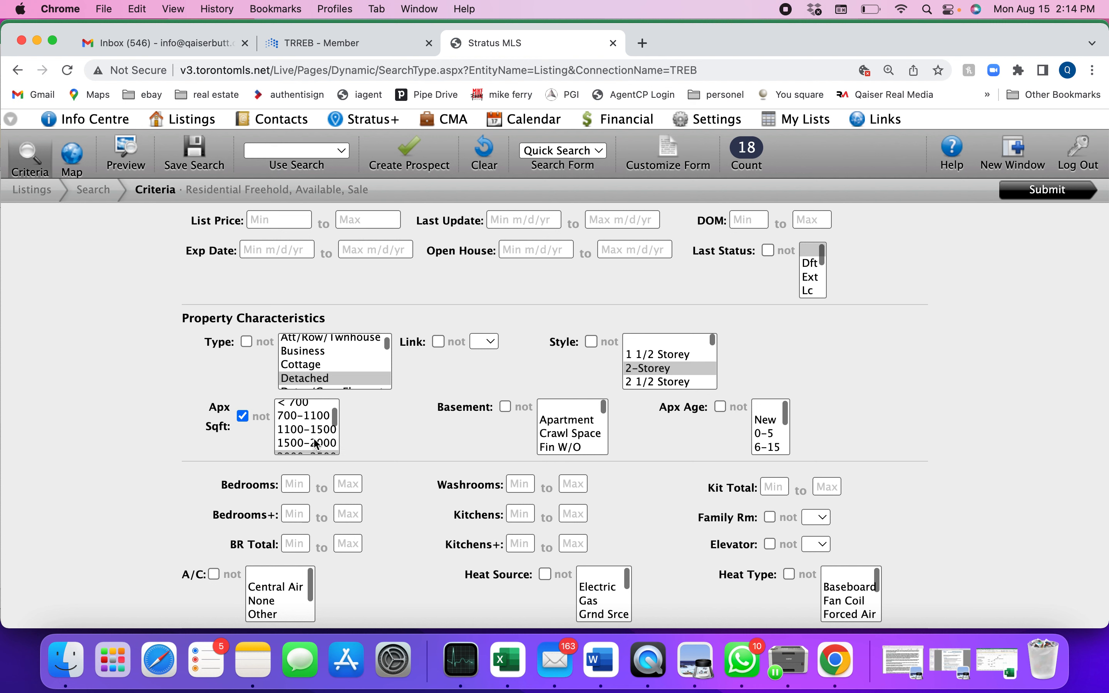
scroll(306, 431, down, 2)
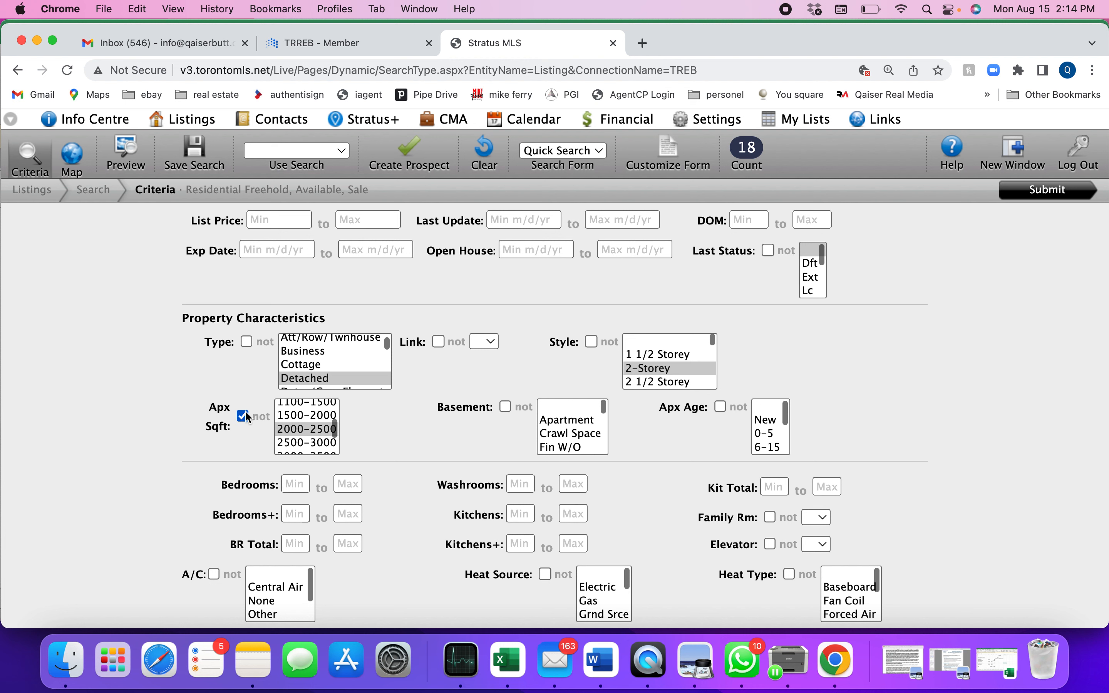
Step: Extend the excluded approximate square footage to the ranges 1500-2000, 1100-1500 and 700-1100
click(306, 418)
scroll(303, 416, up, 1)
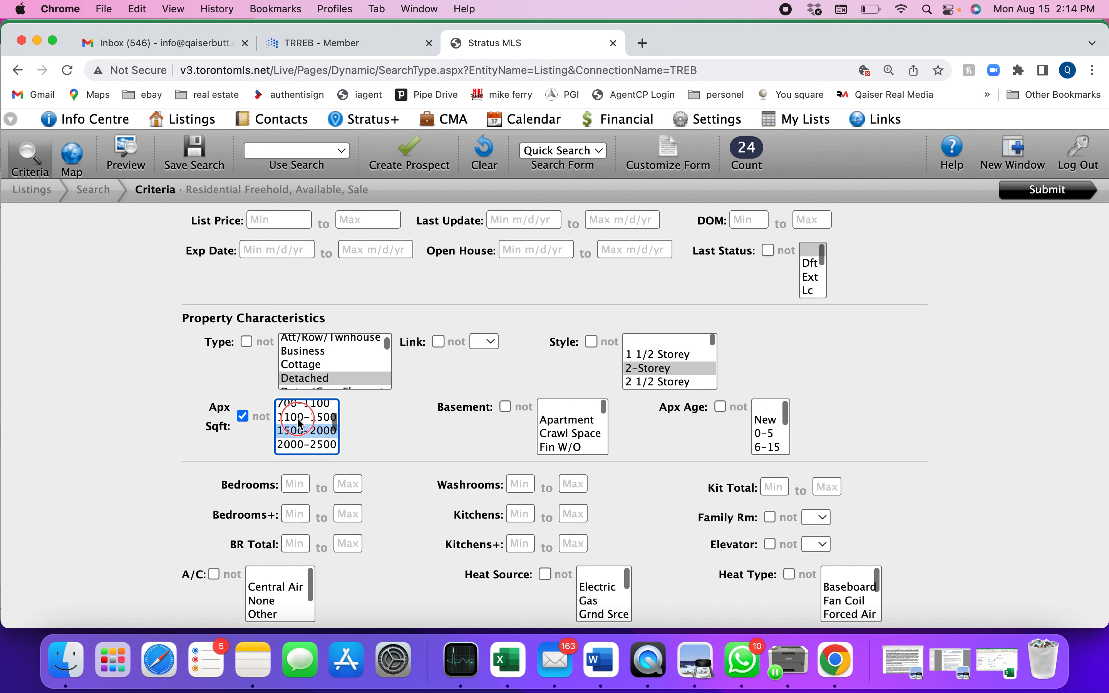
shift+click(302, 419)
scroll(298, 419, up, 1)
shift+click(299, 419)
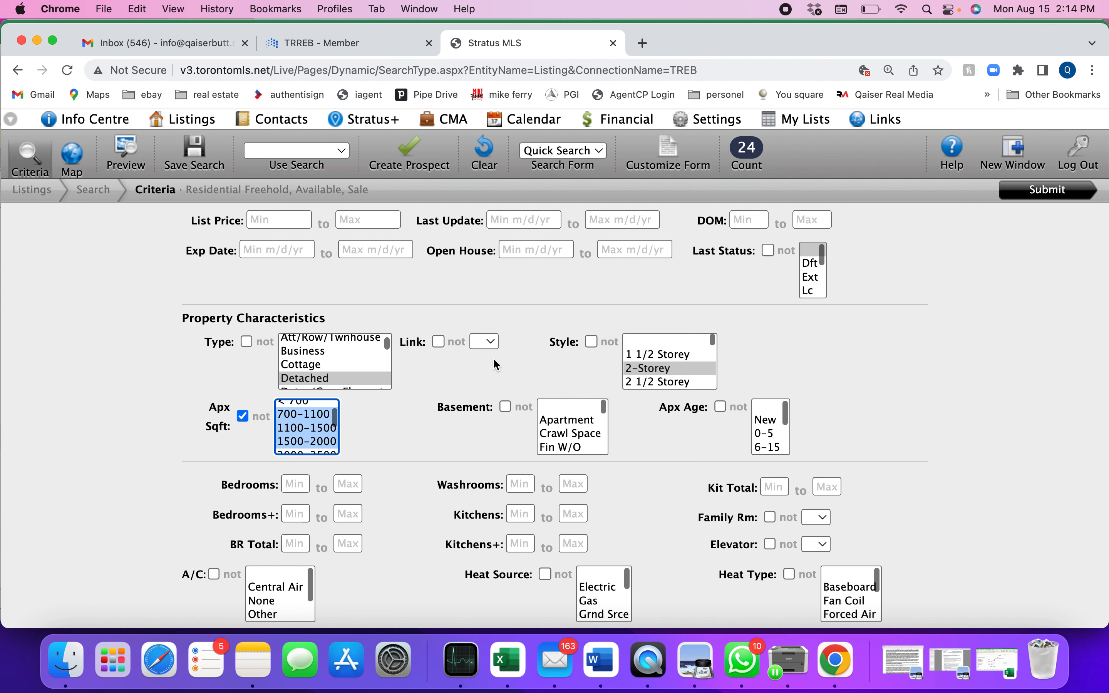
Step: Turn off the approximate square footage exclusion and reset its selection to blank
scroll(402, 476, down, 1)
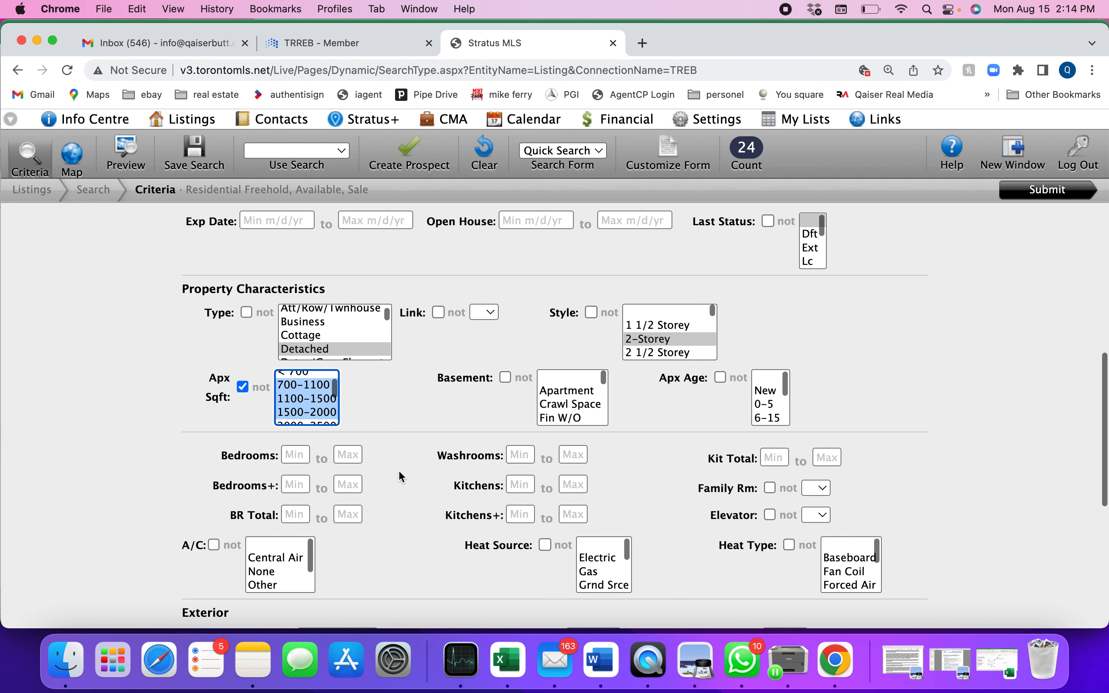
click(242, 387)
scroll(301, 406, up, 1)
click(290, 378)
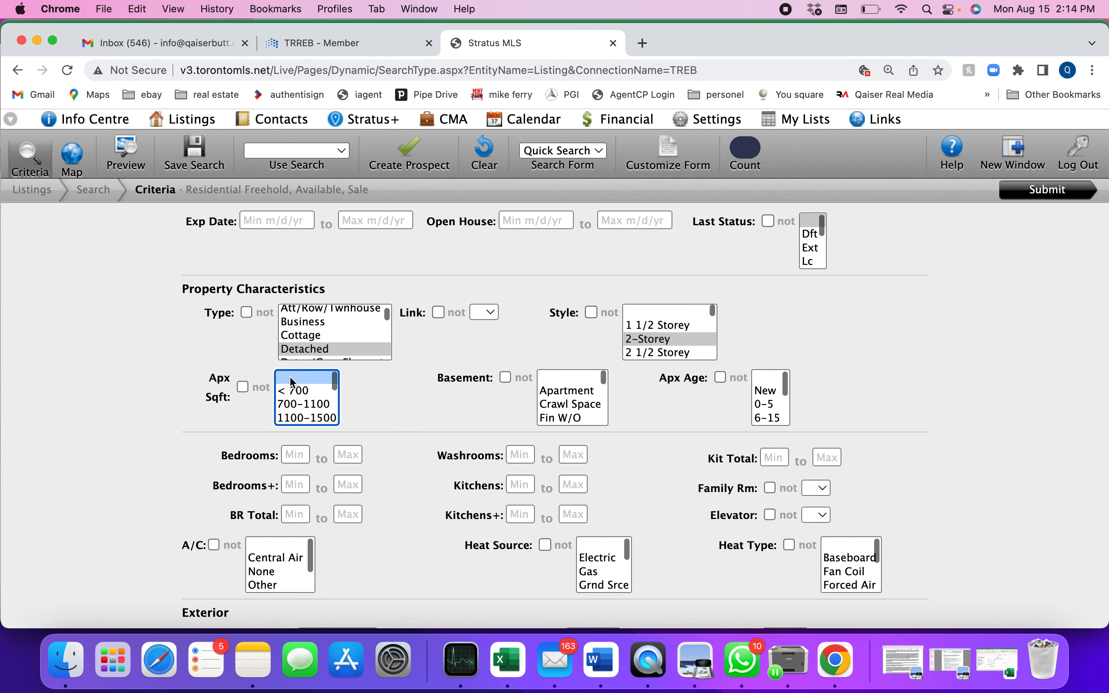
Step: Reset the property type and the style to blank
scroll(322, 333, up, 2)
click(319, 312)
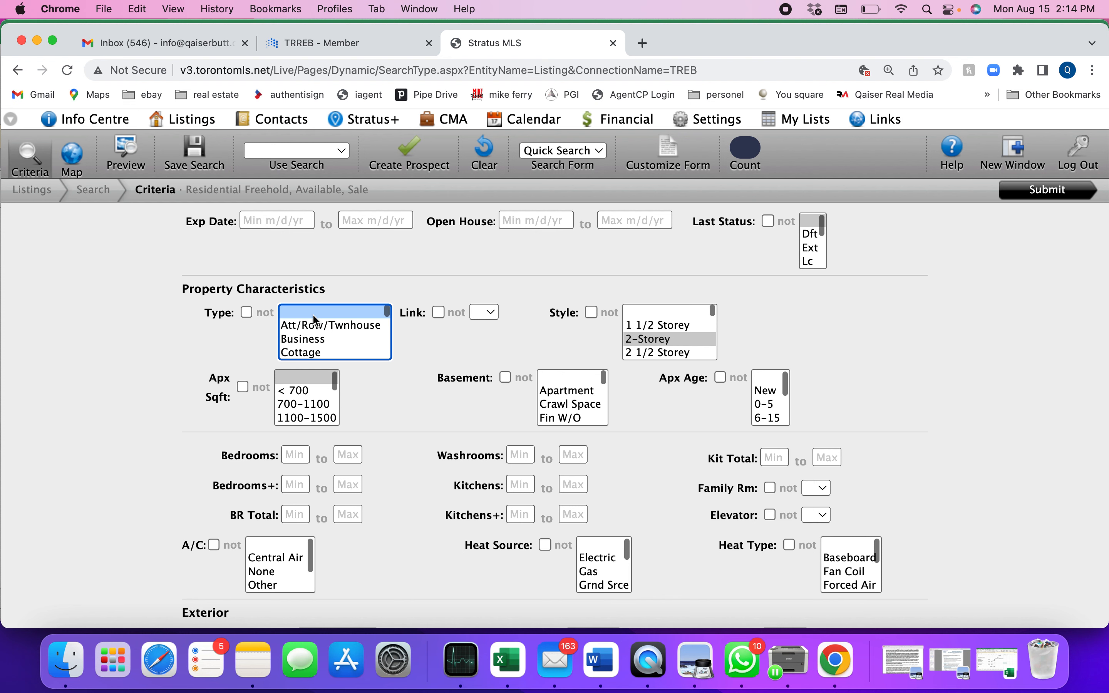
click(647, 309)
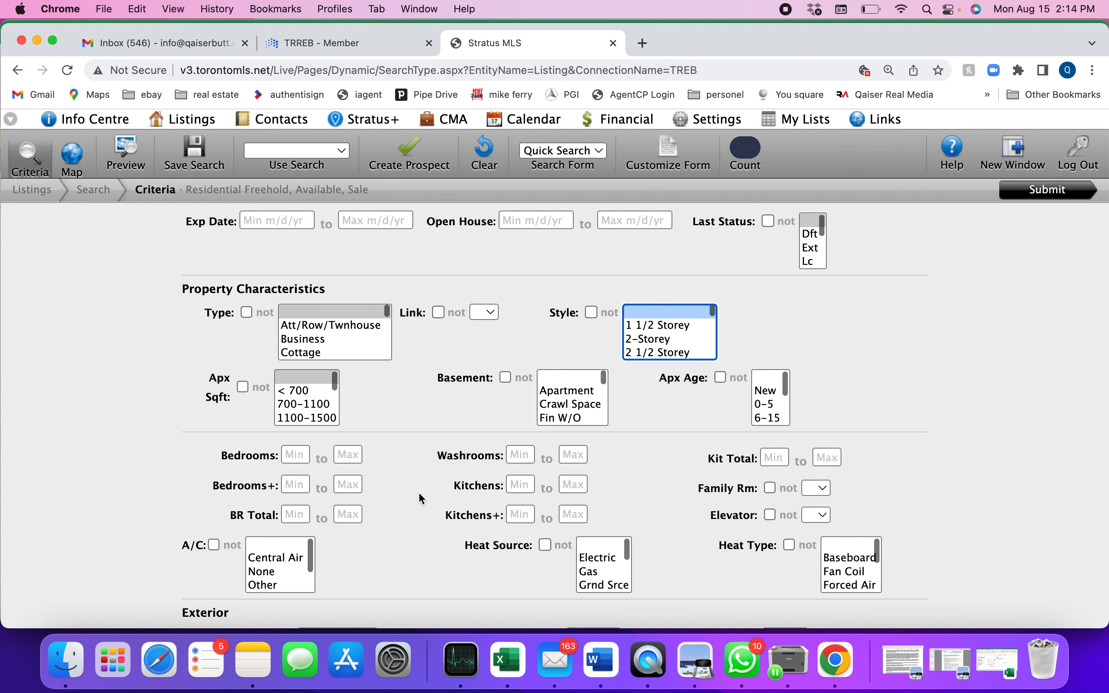
Step: Examine the available basement types in the property characteristics, from Apartment through Unfinished
scroll(415, 480, down, 3)
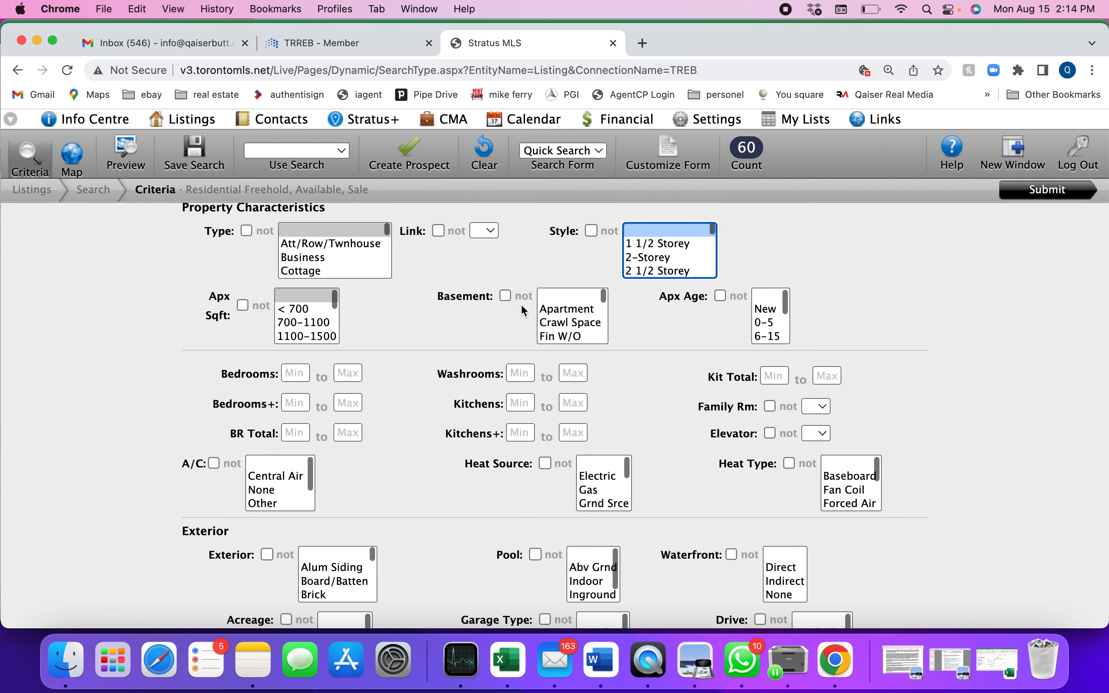
scroll(575, 326, down, 2)
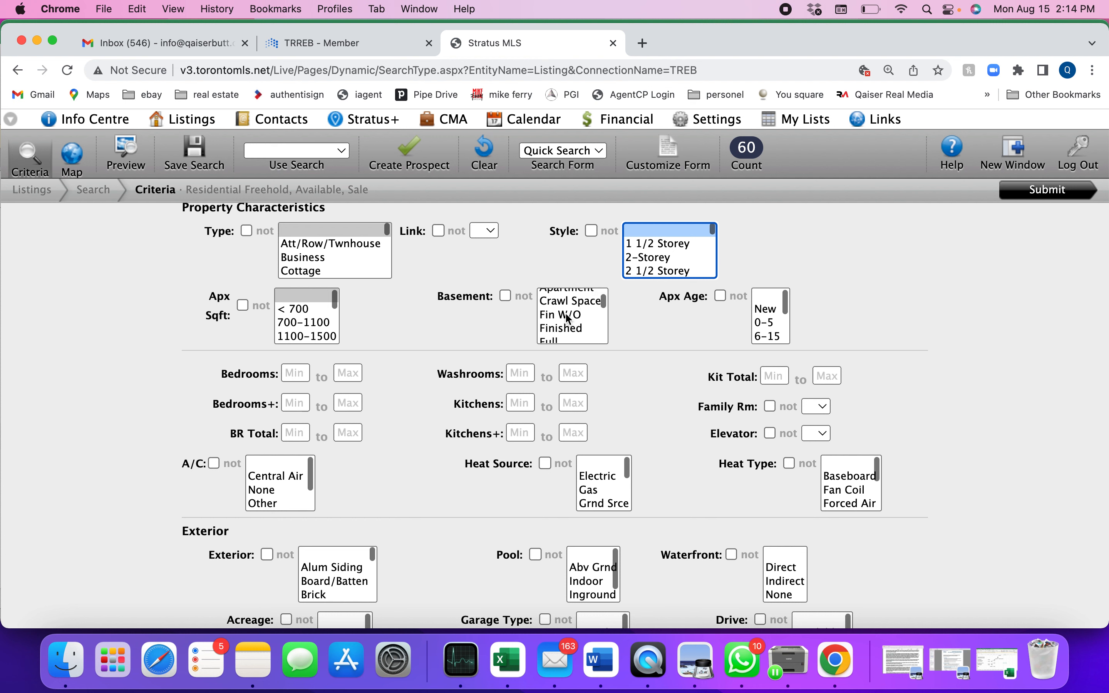
scroll(583, 325, up, 2)
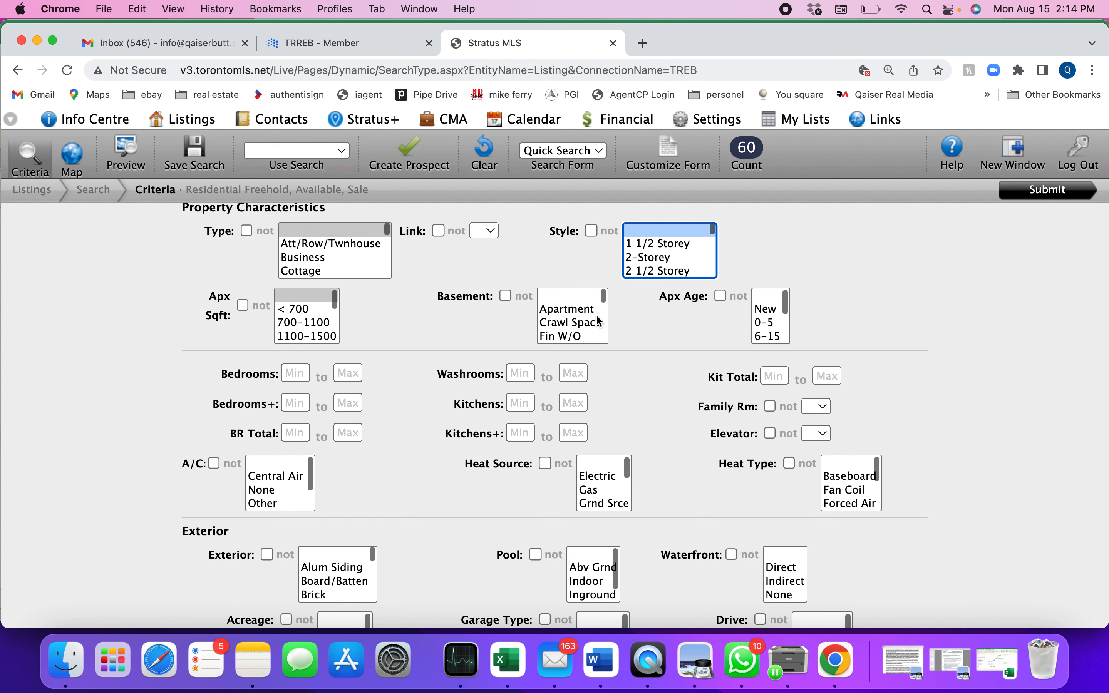
scroll(584, 324, down, 5)
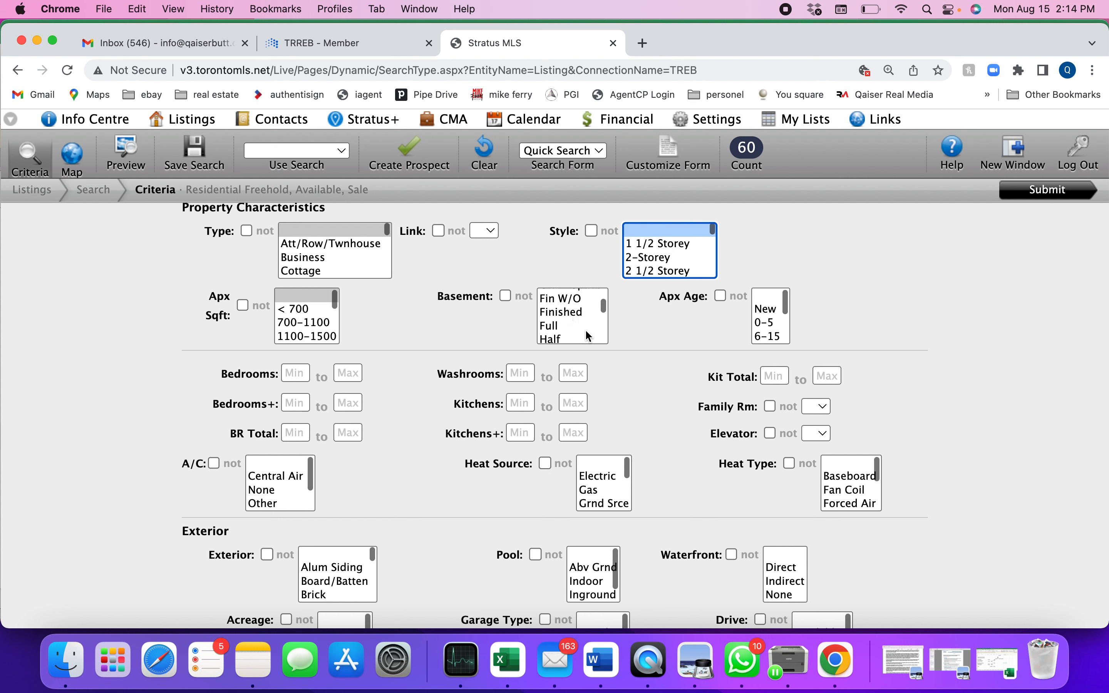
scroll(588, 336, down, 3)
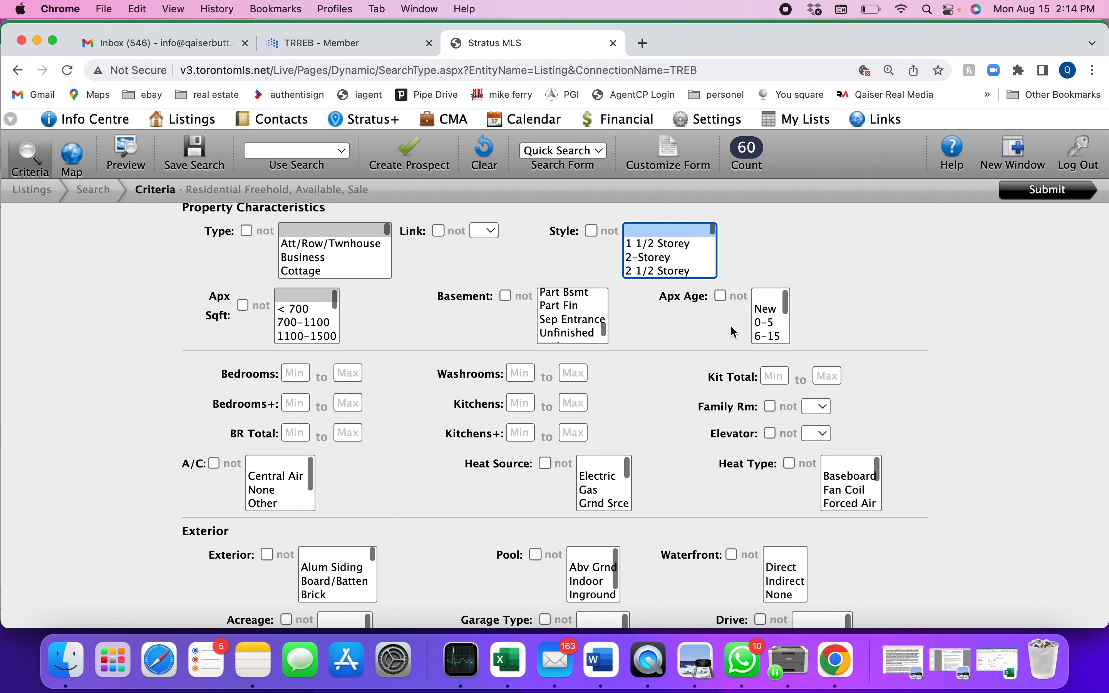
Step: Exclude the approximate age ranges 31-50, 51-99 and 16-30 from the search
click(720, 296)
scroll(774, 324, down, 3)
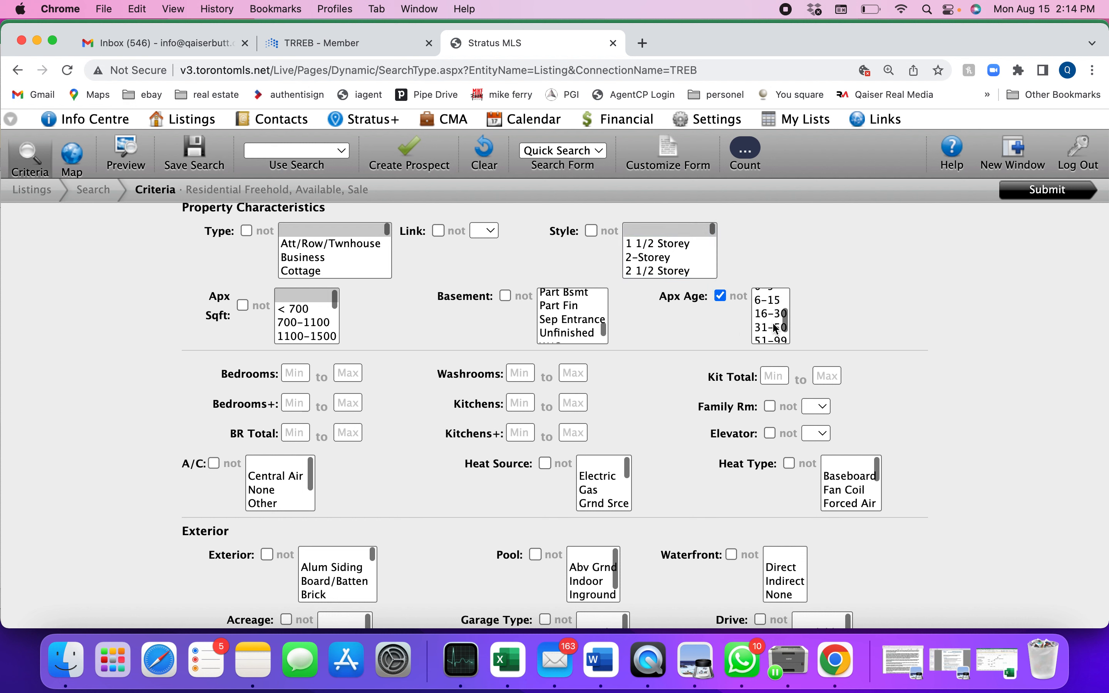
click(770, 321)
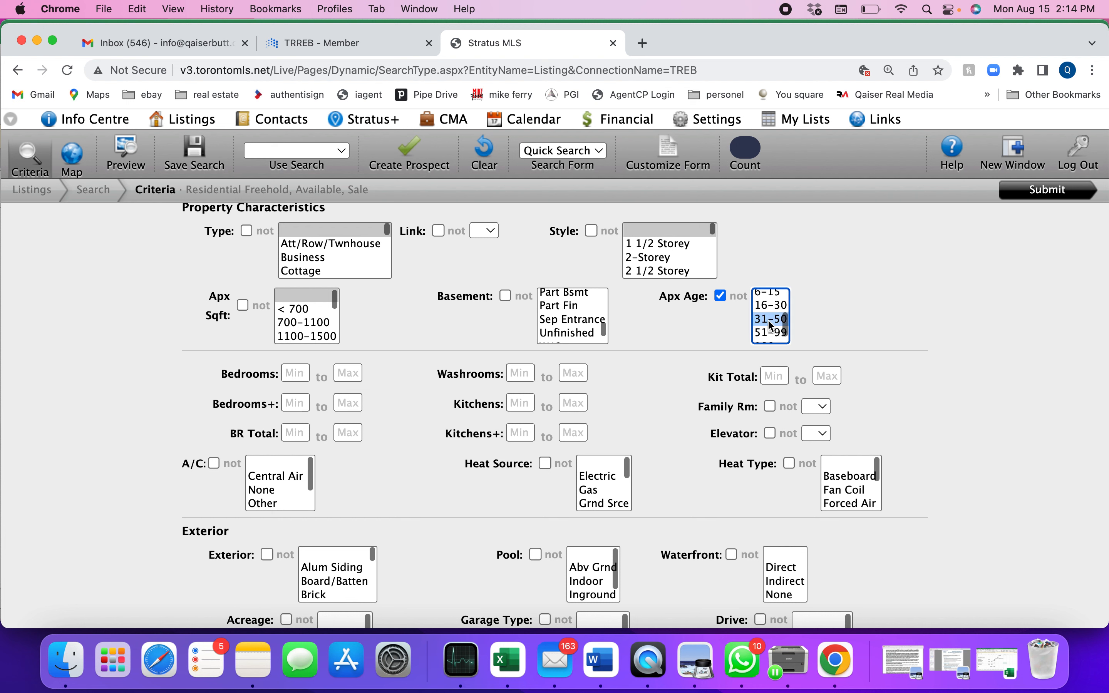
shift+click(769, 332)
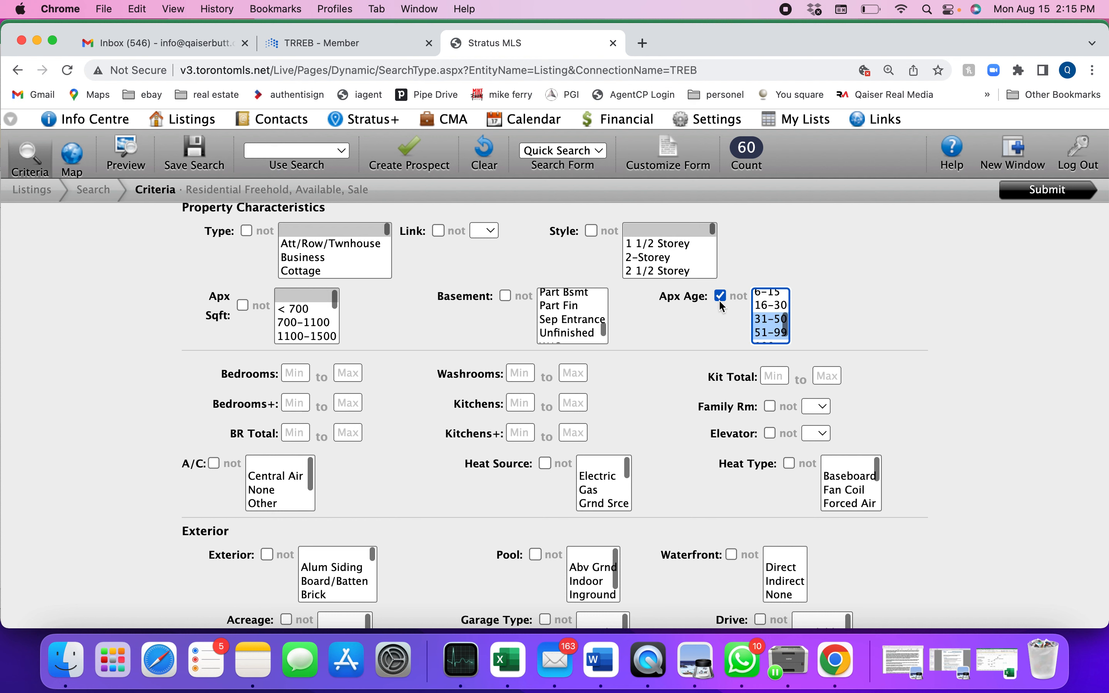
super+click(773, 306)
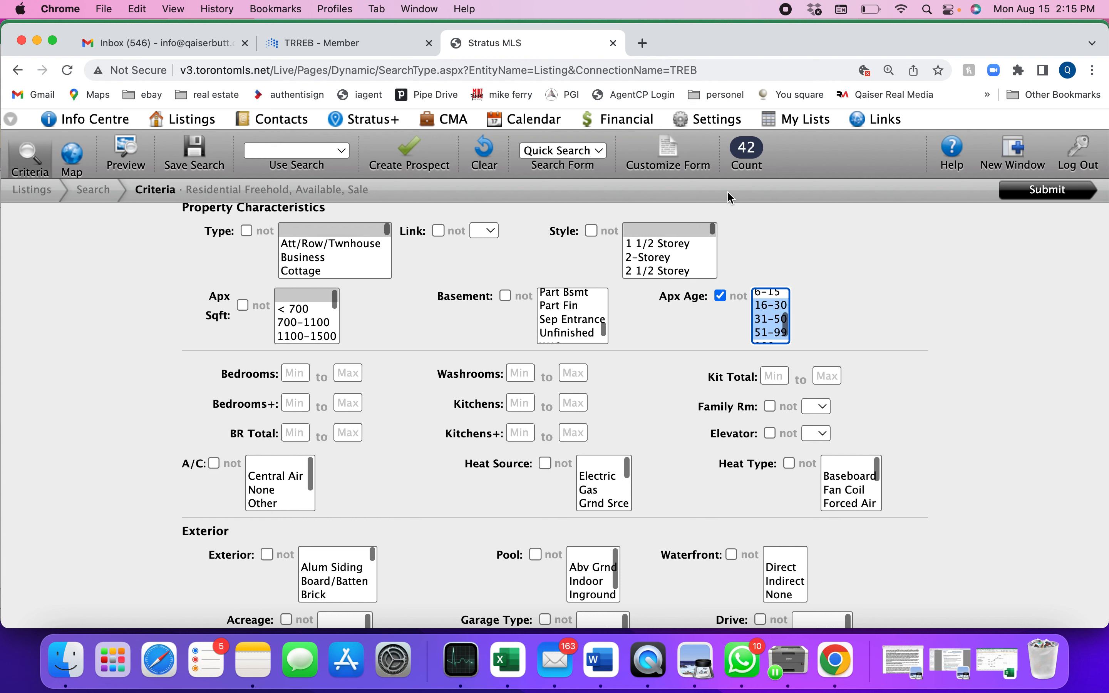
Step: Replace the excluded approximate ages with New and 0-5
scroll(773, 320, up, 1)
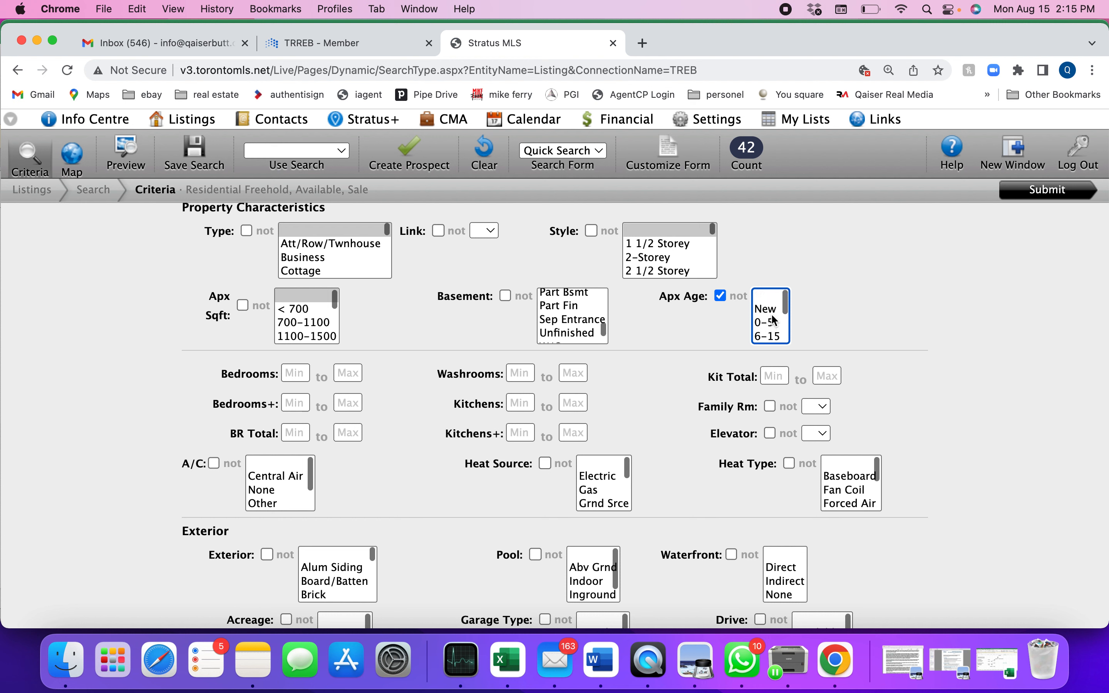
super+click(772, 312)
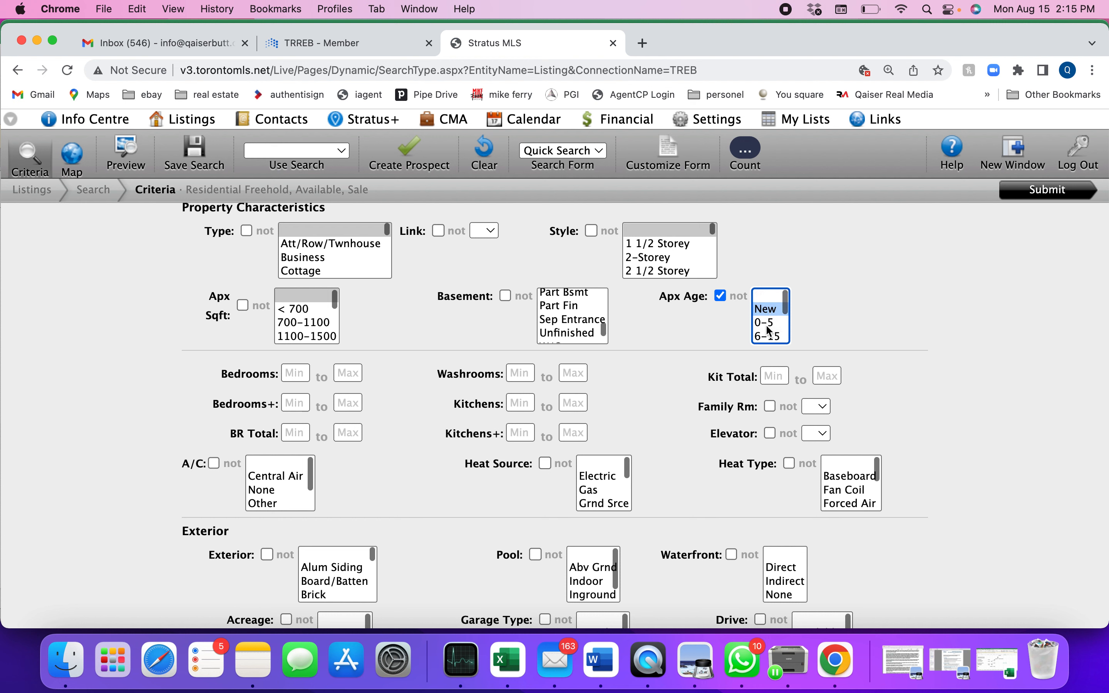
super+click(766, 324)
Step: Turn off the approximate age exclusion and reset its selection to blank
click(719, 296)
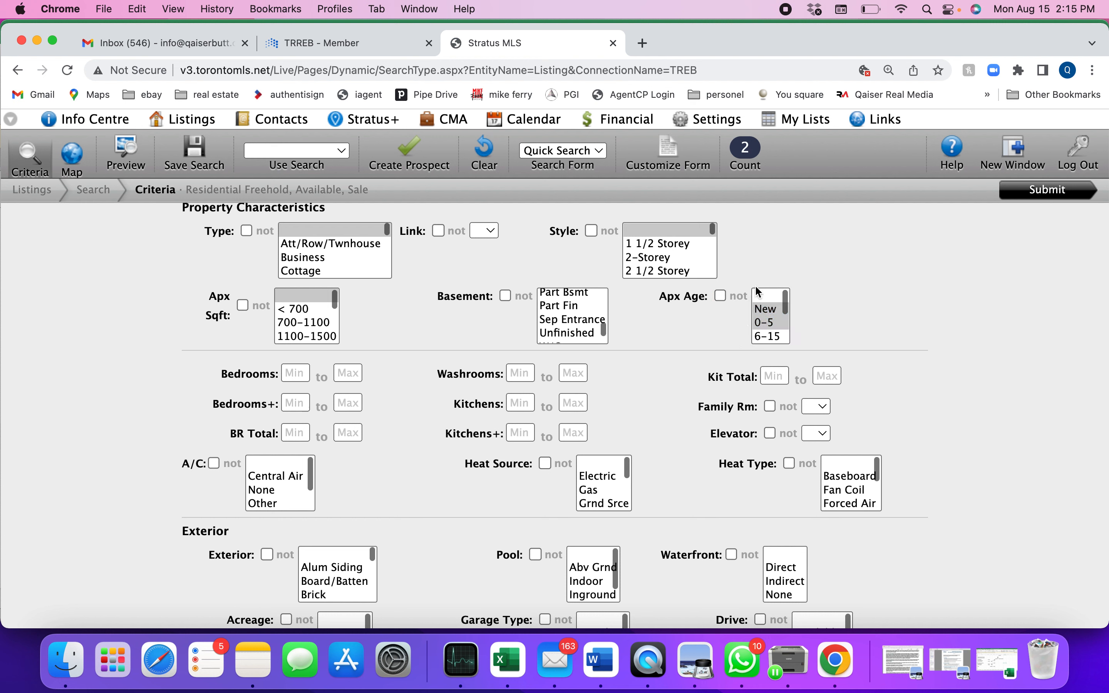
click(769, 296)
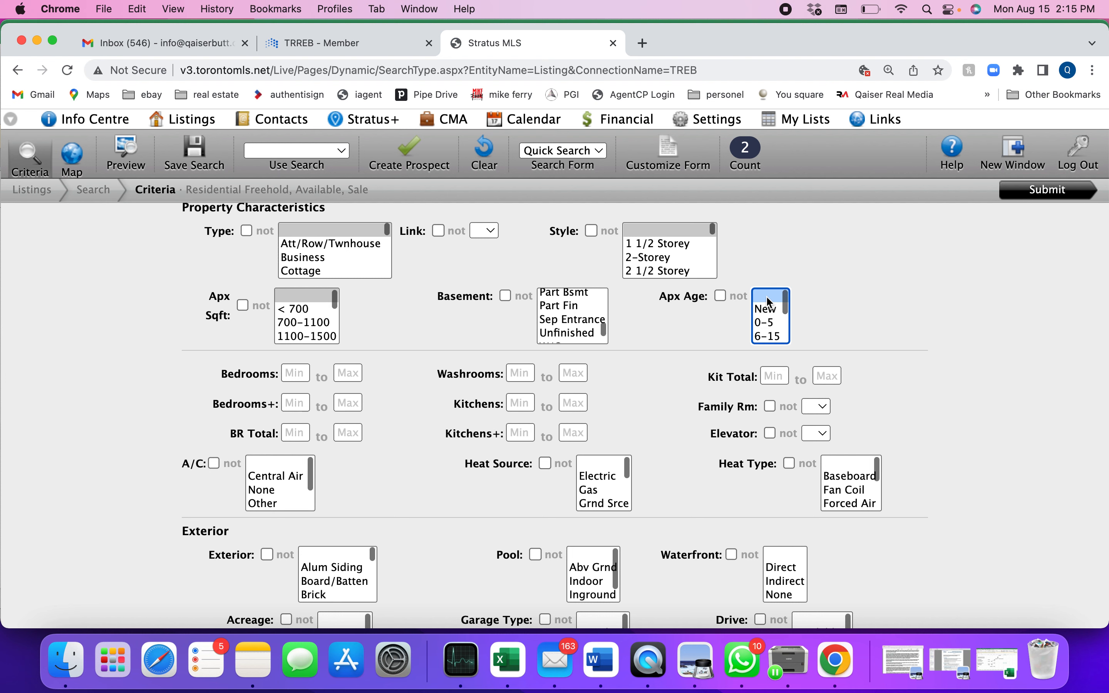
Step: Set the minimum number of bedrooms to 3 and the minimum number of washrooms to 3
scroll(667, 388, down, 2)
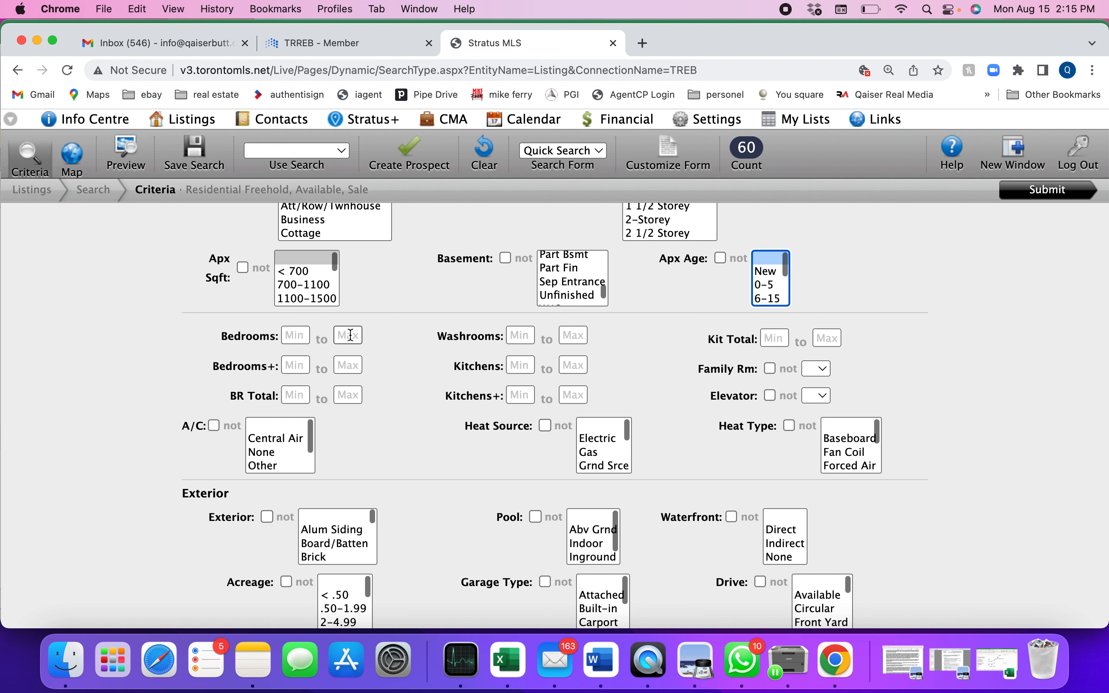
click(301, 339)
text(3)
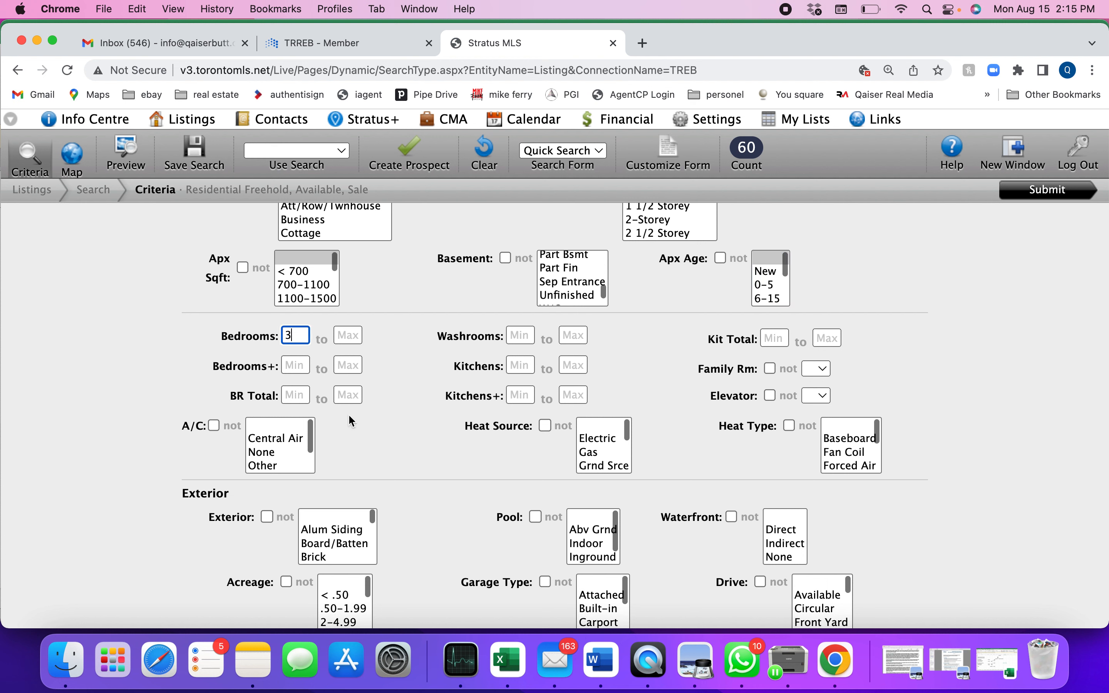
click(523, 336)
text(3)
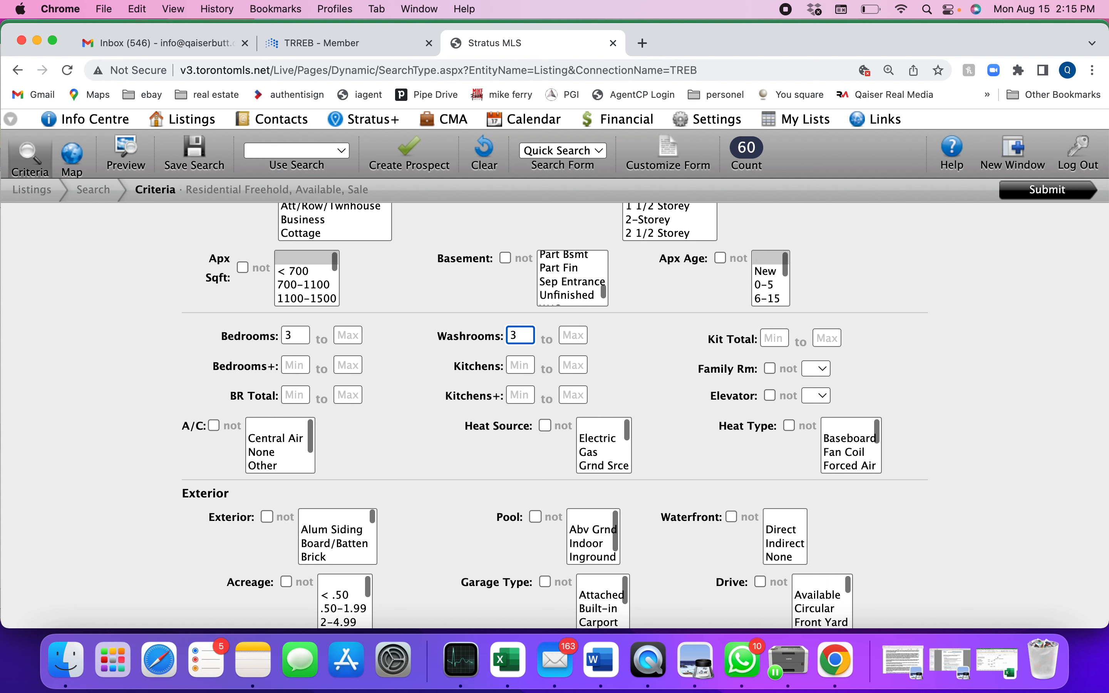
Step: Clear the minimum values for washrooms and bedrooms
key(BackSpace)
click(292, 334)
key(BackSpace)
Step: Set the minimum for Kitchens to 1 and the minimum for Kitchens+ to 1
click(519, 367)
text(1)
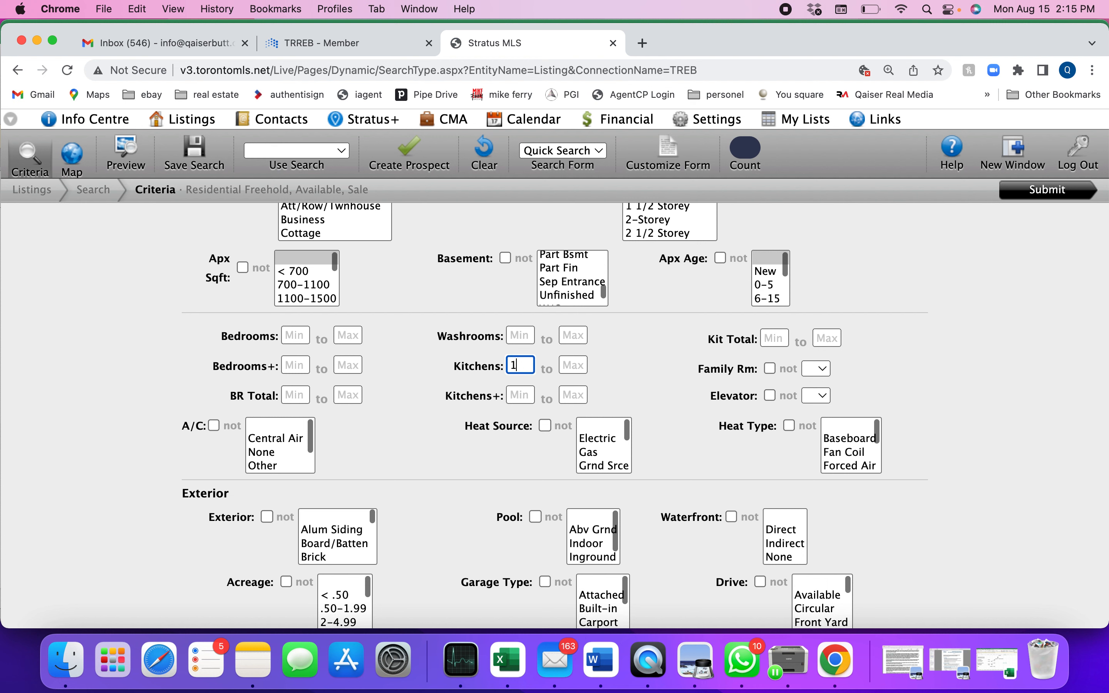
click(518, 397)
text(1)
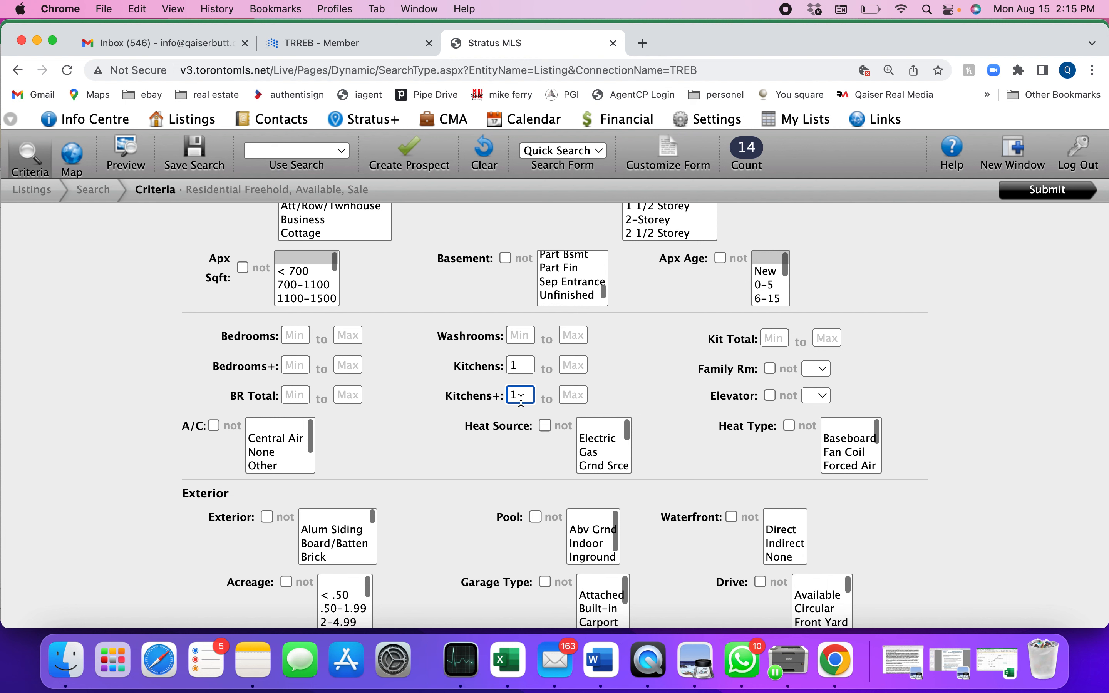
Step: Clear the Kitchens+ minimum and set the Kitchens minimum to 2
key(BackSpace)
click(531, 358)
key(BackSpace)
text(2)
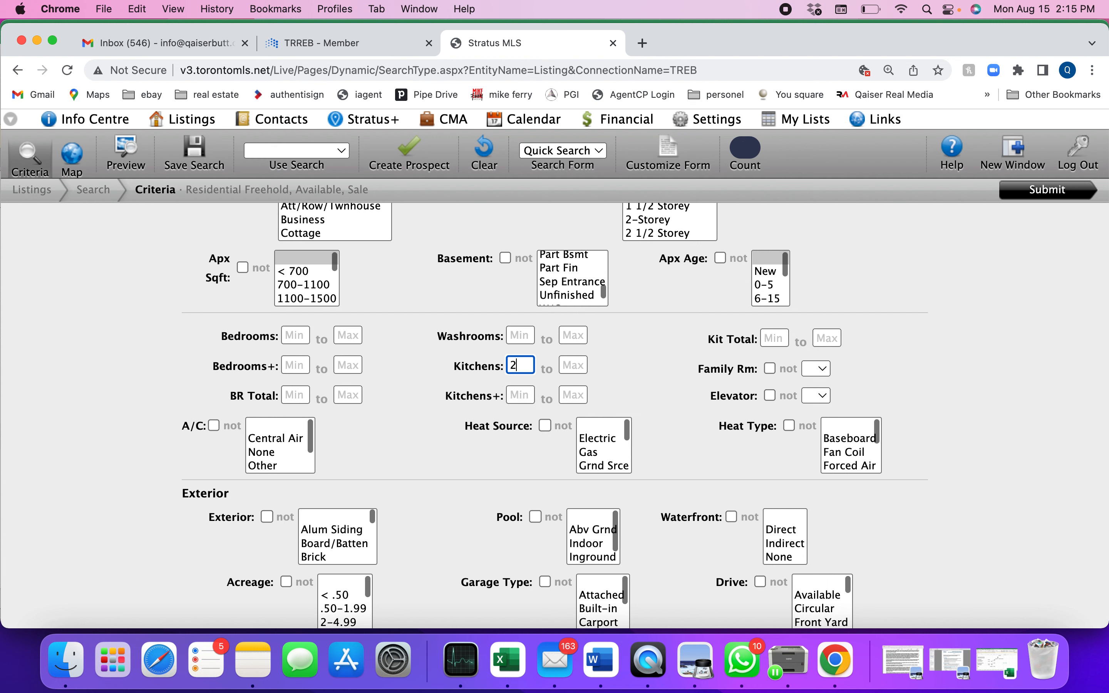
Step: Change the Kitchens minimum to 1 and enter 1 as the Kitchens+ minimum again
click(417, 452)
drag(530, 363, 470, 370)
text(1)
click(516, 395)
text(1)
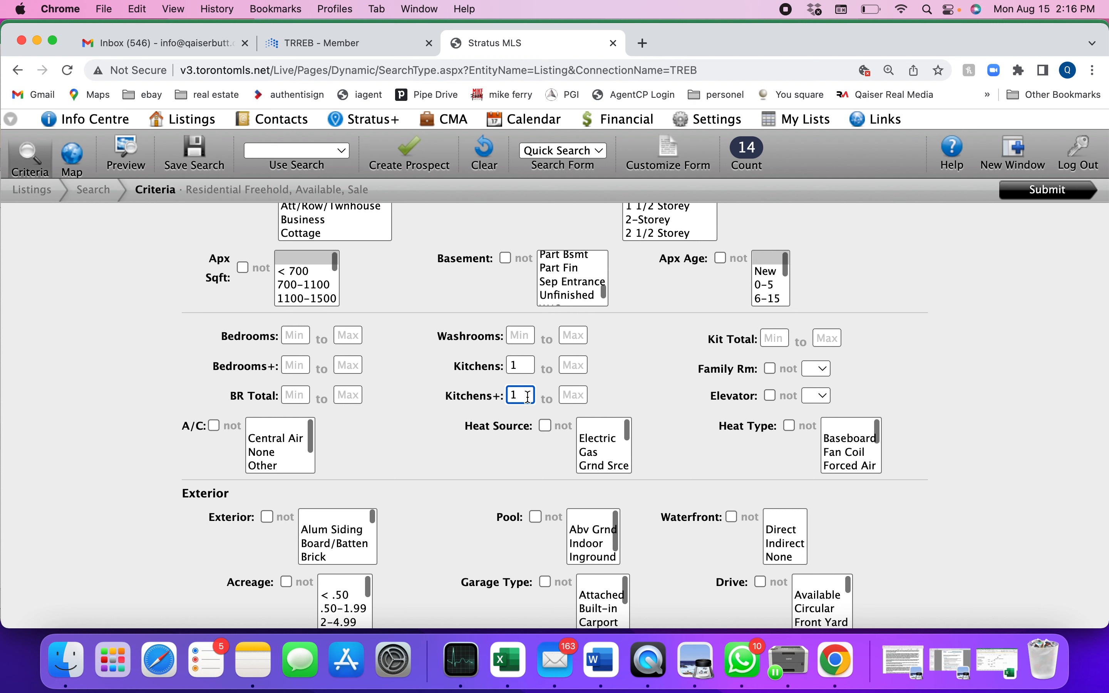
Step: Clear the minimum values for Kitchens+ and Kitchens
key(BackSpace)
click(527, 365)
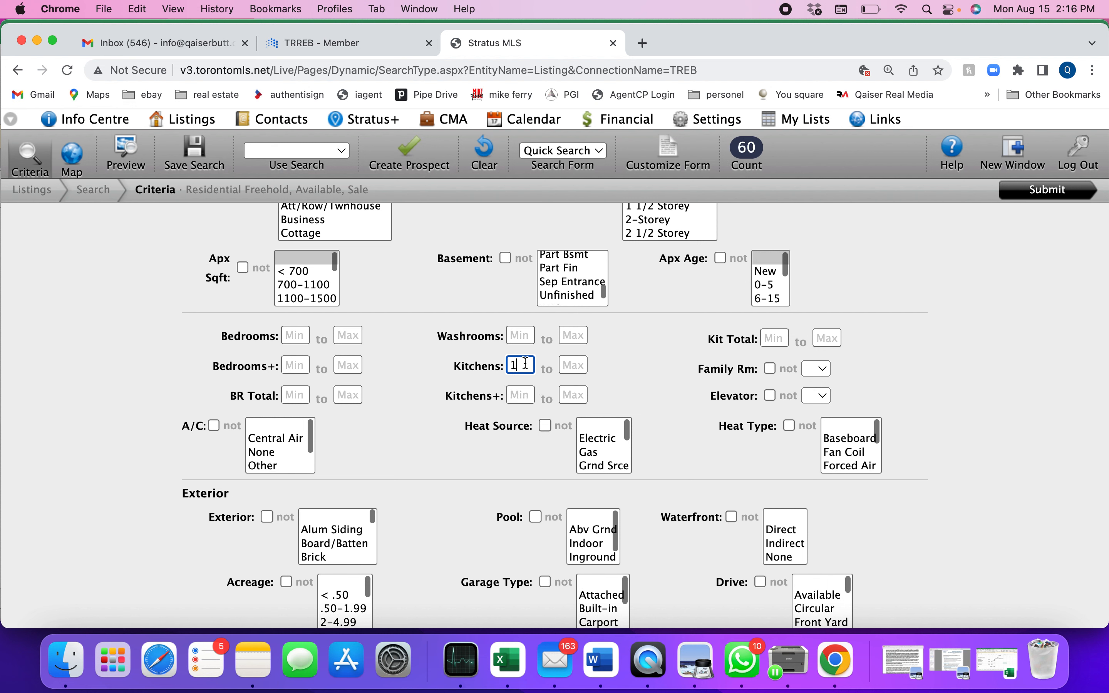
key(BackSpace)
Step: Filter for listings with a family room (Y), and reset the family room criterion to blank
click(816, 369)
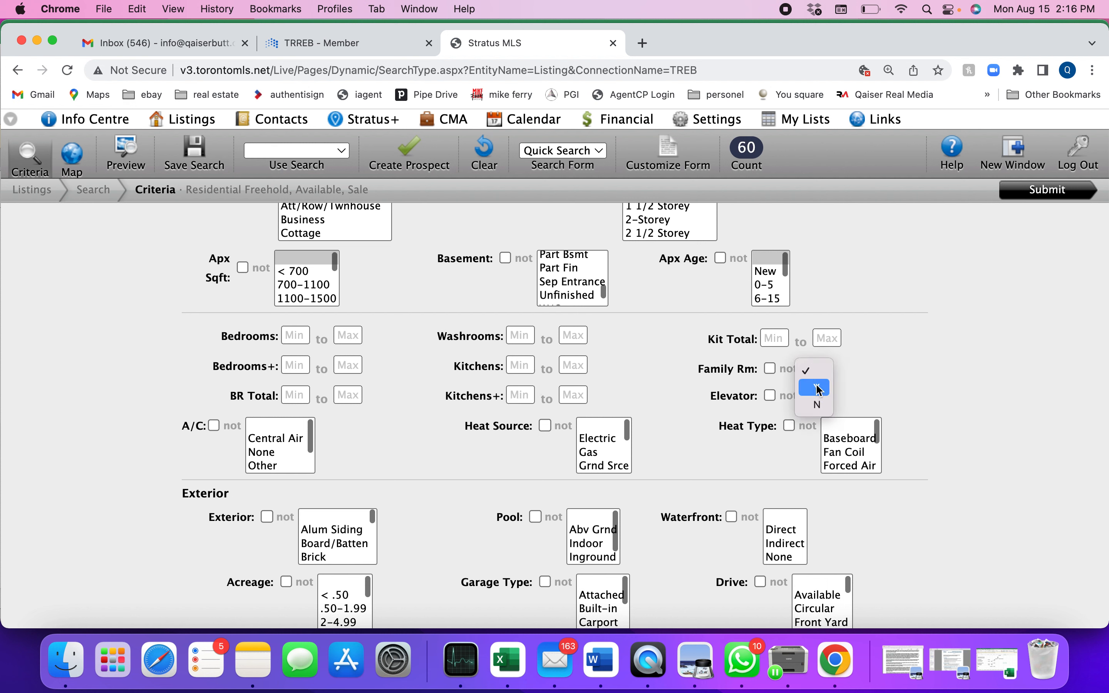
click(817, 382)
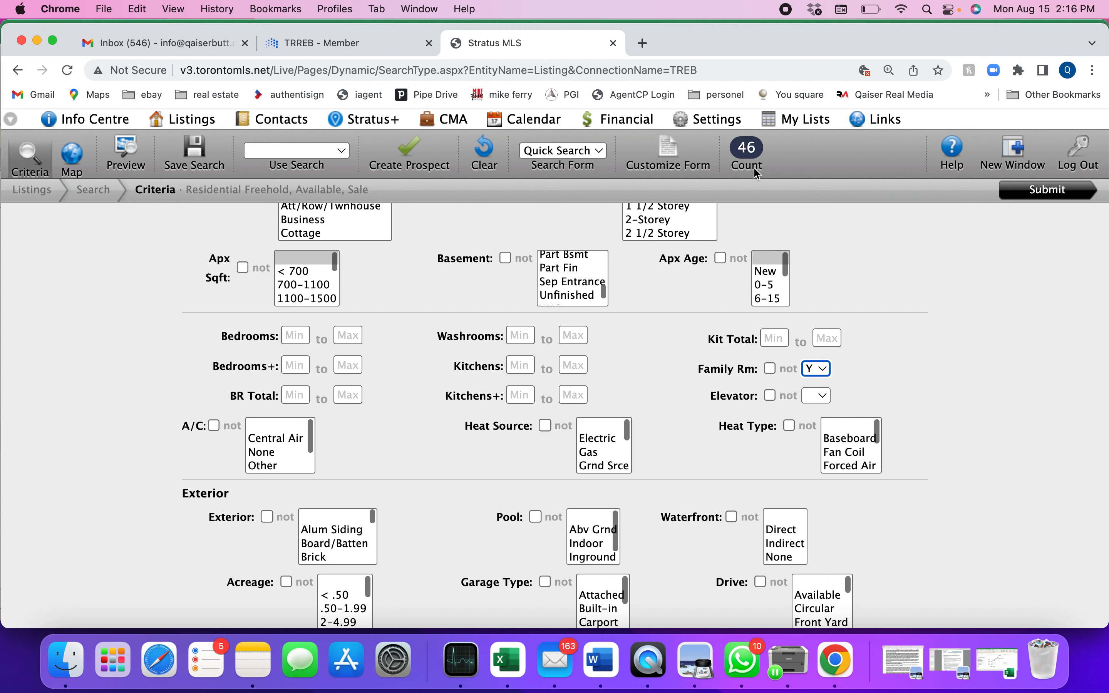
click(822, 373)
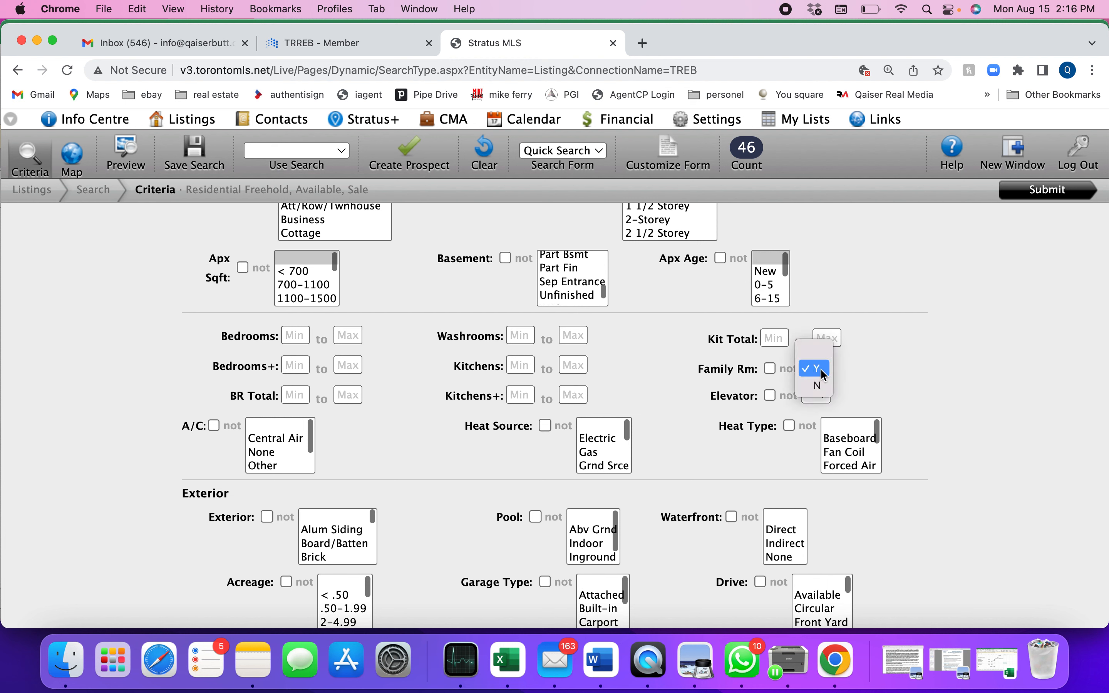
click(815, 357)
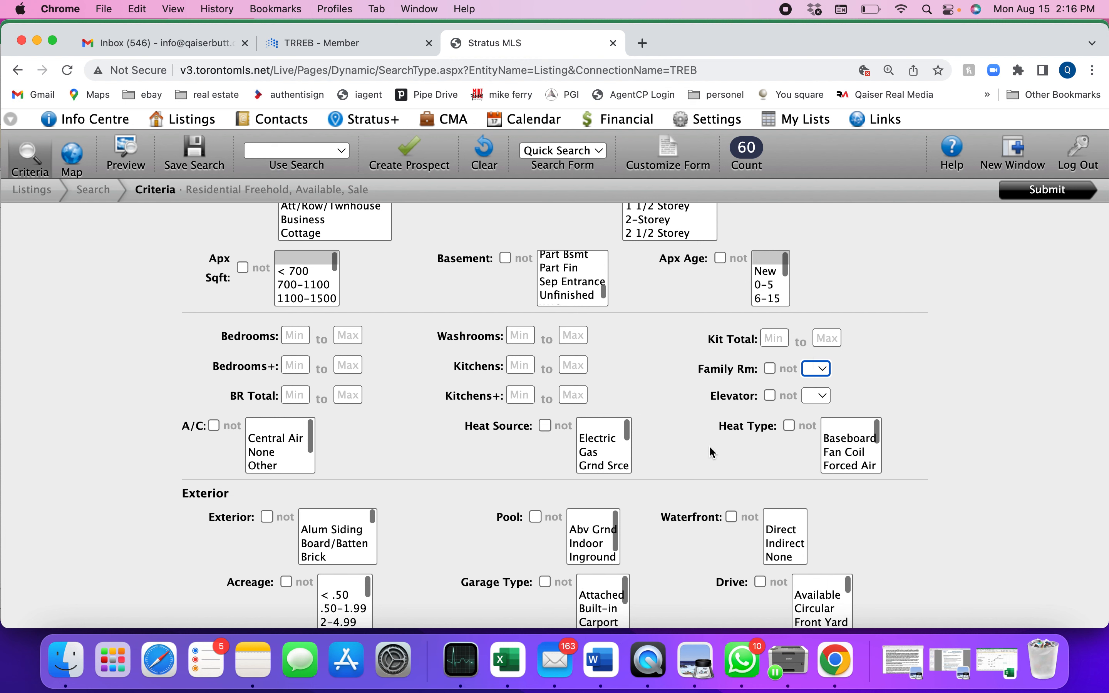
Step: Review the exterior and parking criteria and the location criteria of the search form
scroll(709, 450, down, 5)
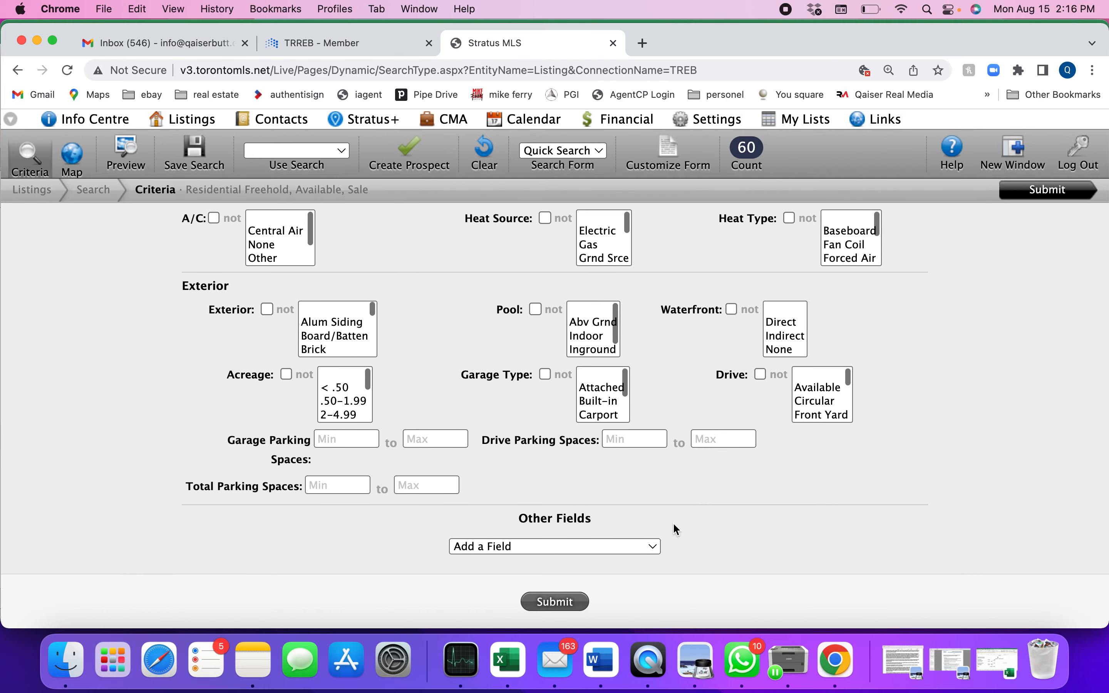
scroll(676, 530, up, 12)
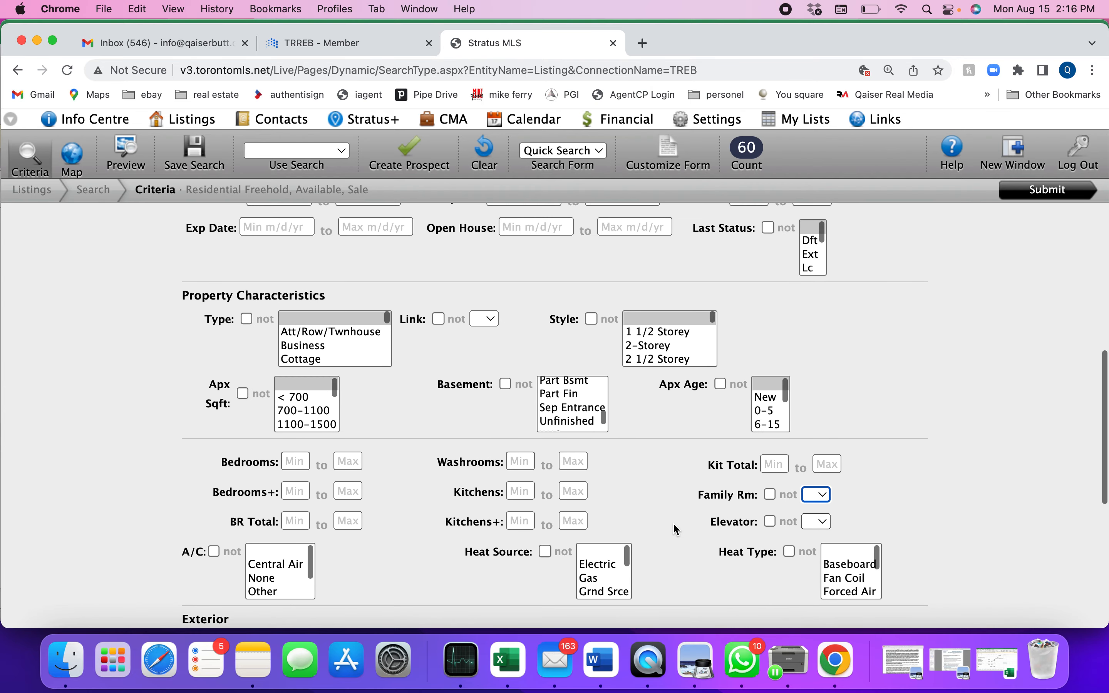
scroll(676, 529, up, 5)
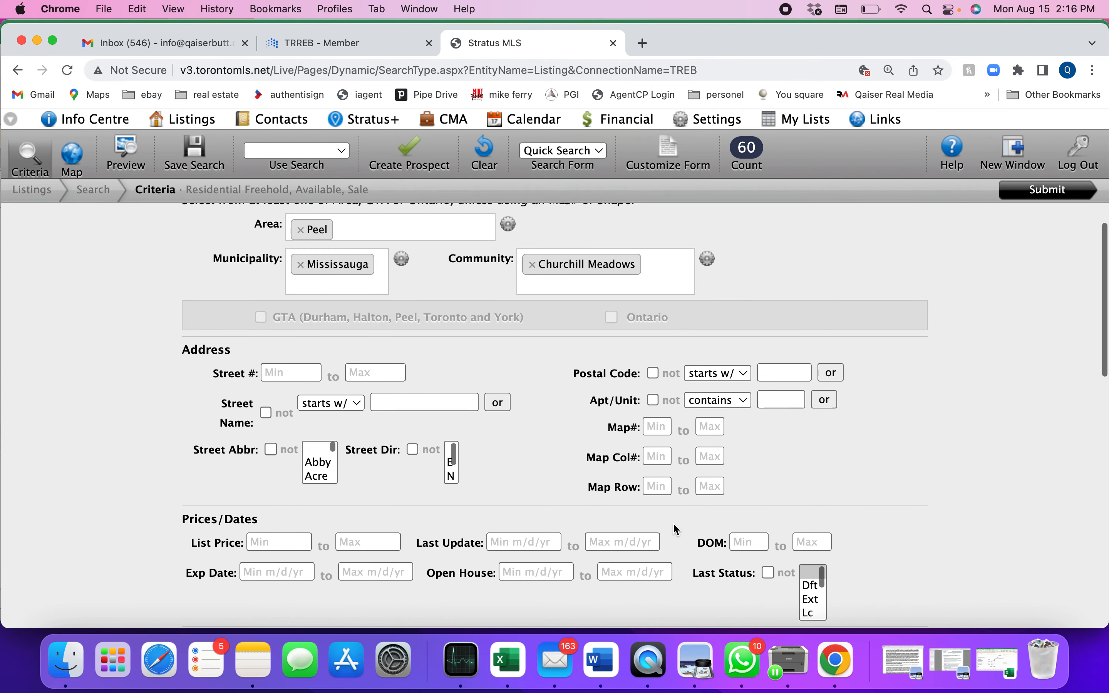
scroll(673, 524, up, 2)
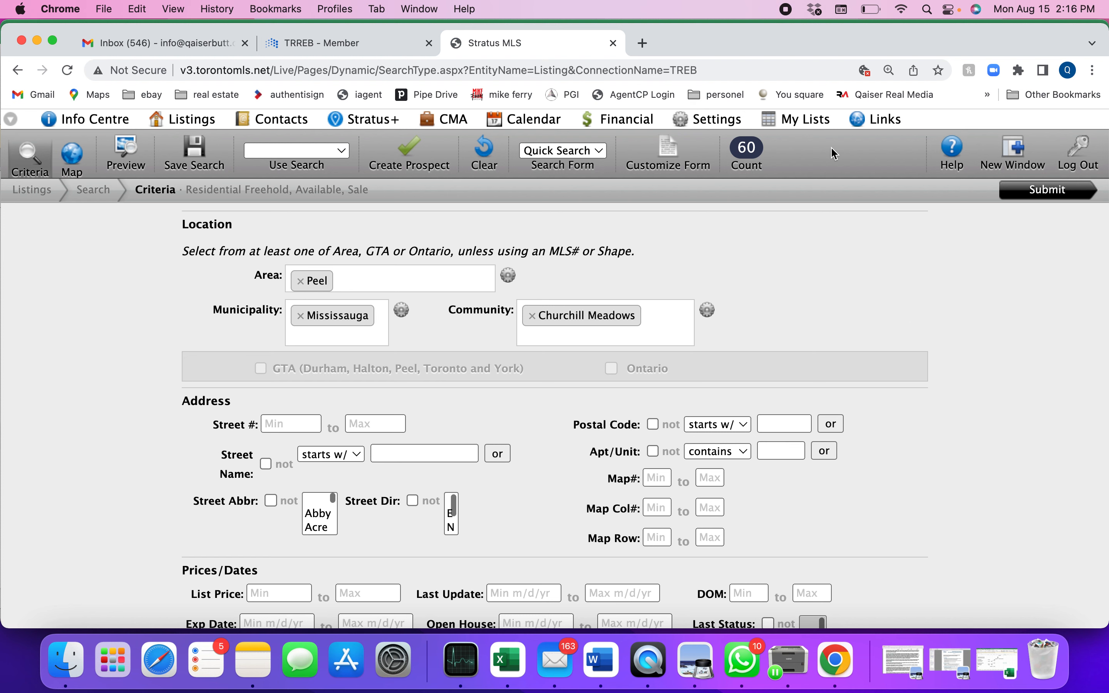
click(817, 10)
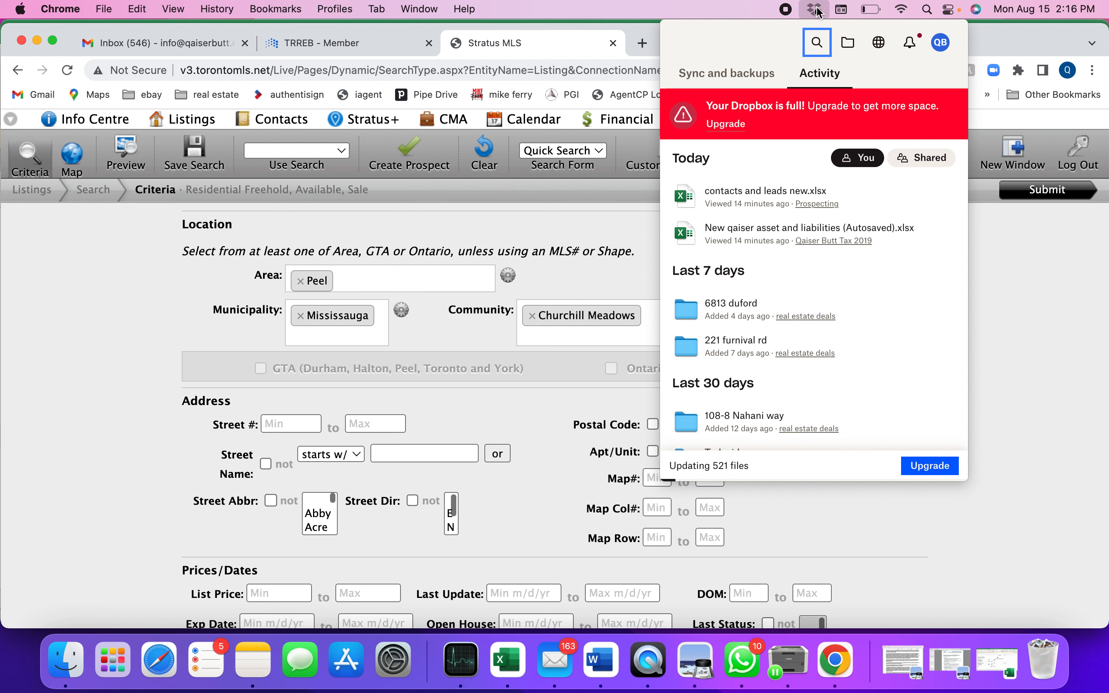
click(1029, 316)
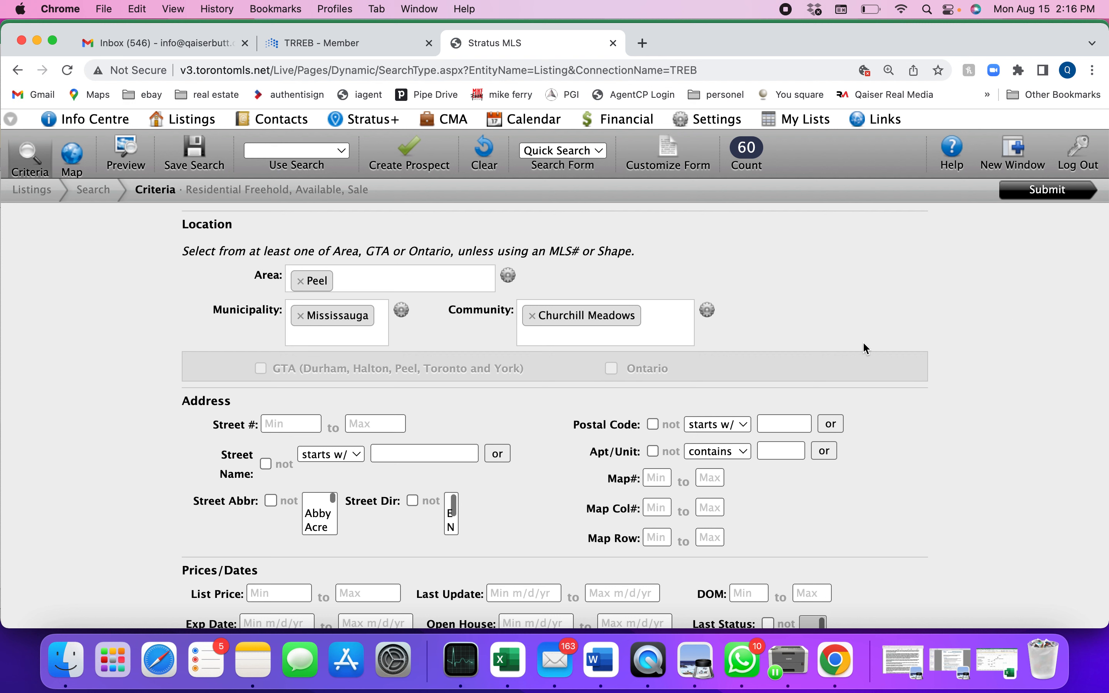
click(815, 11)
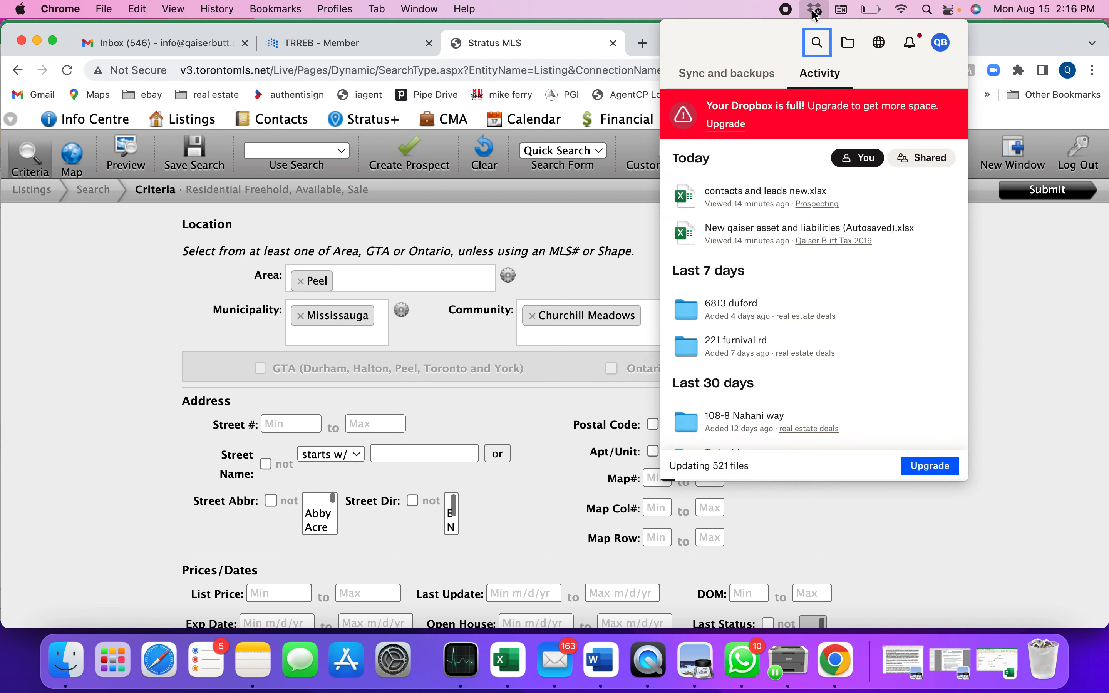
click(844, 14)
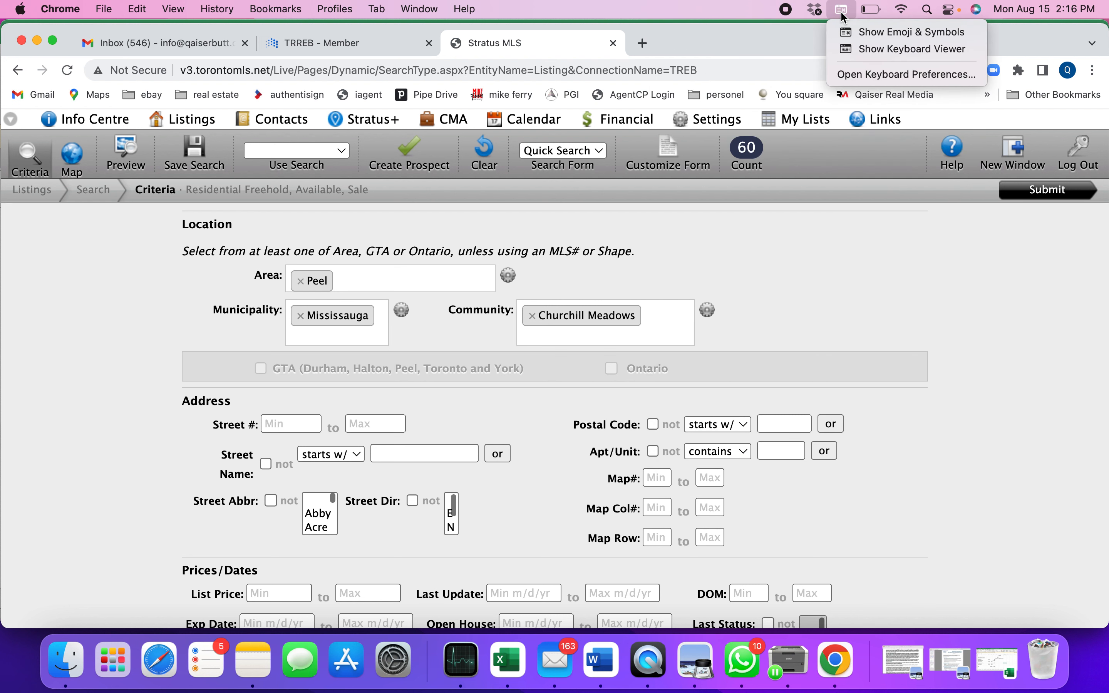
click(790, 53)
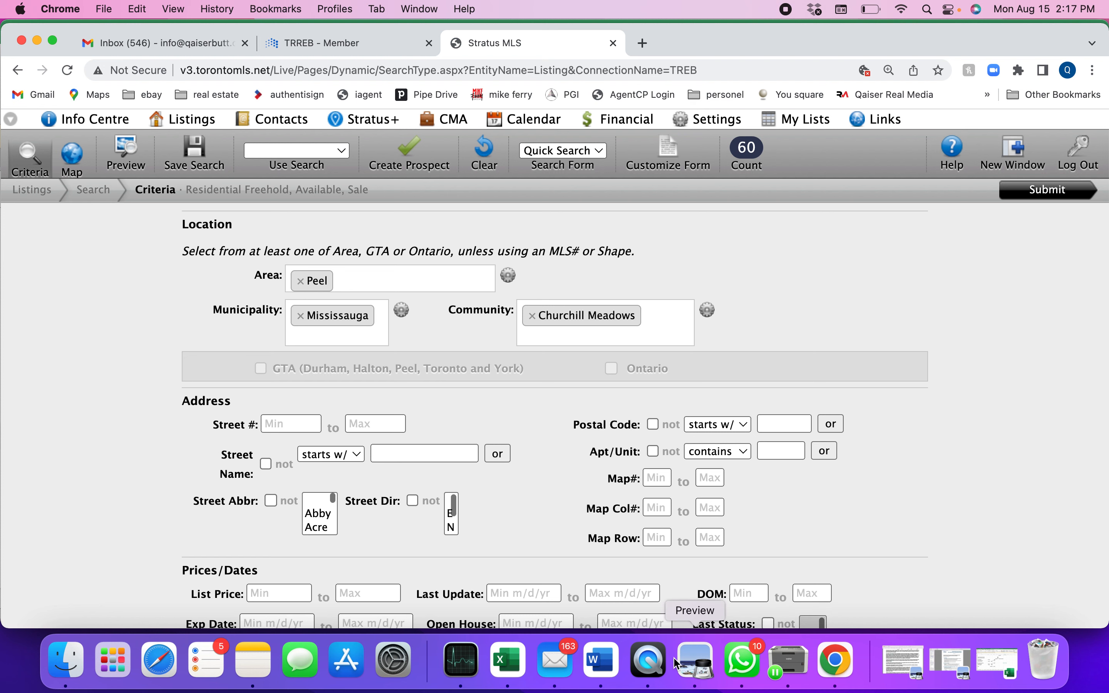
click(661, 668)
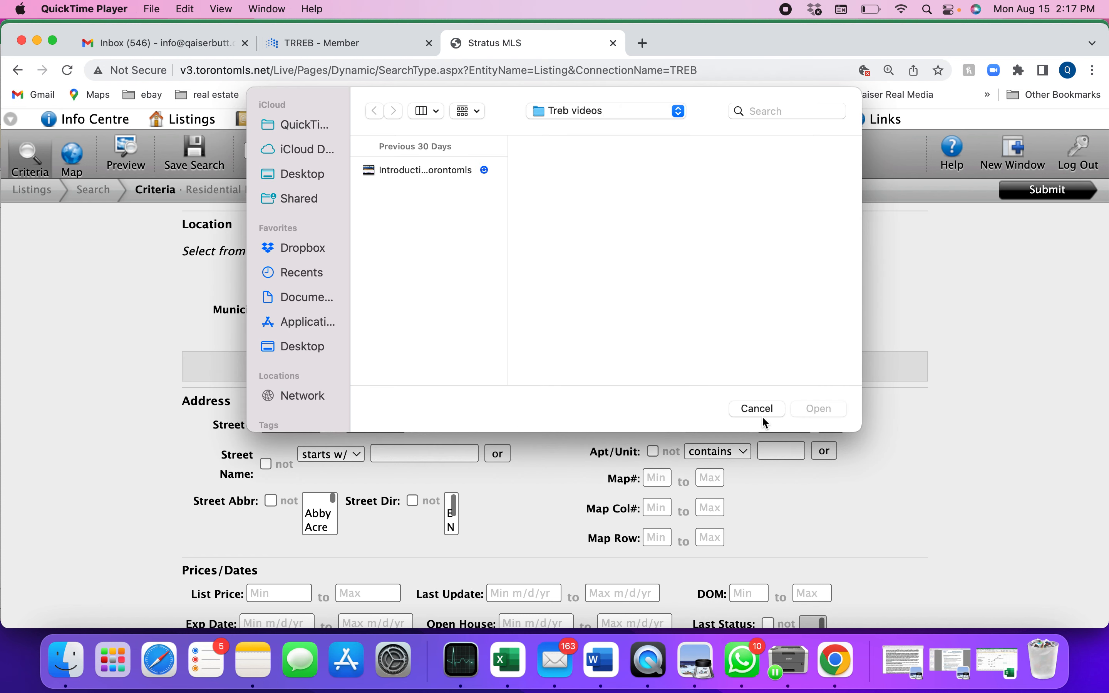
click(756, 409)
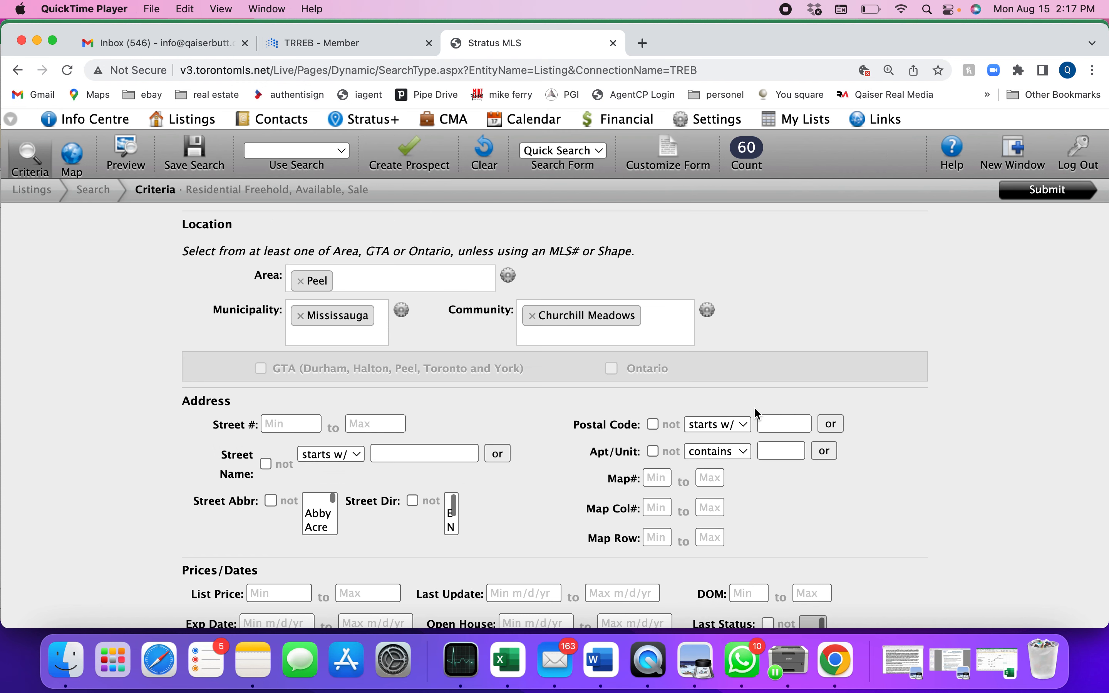
click(844, 11)
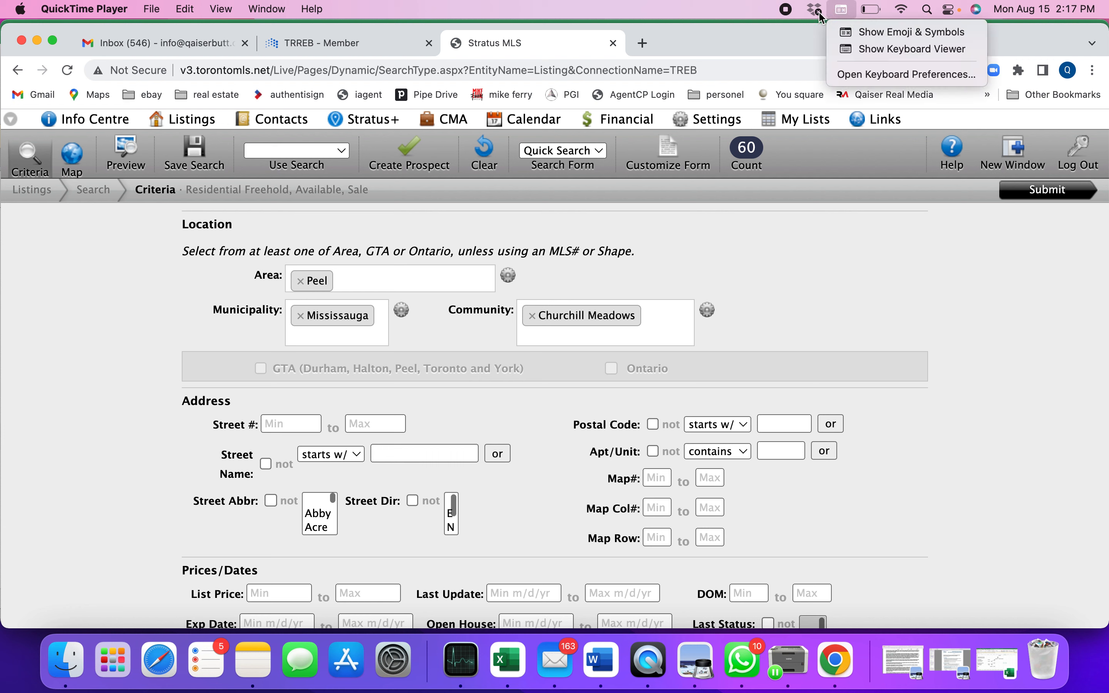